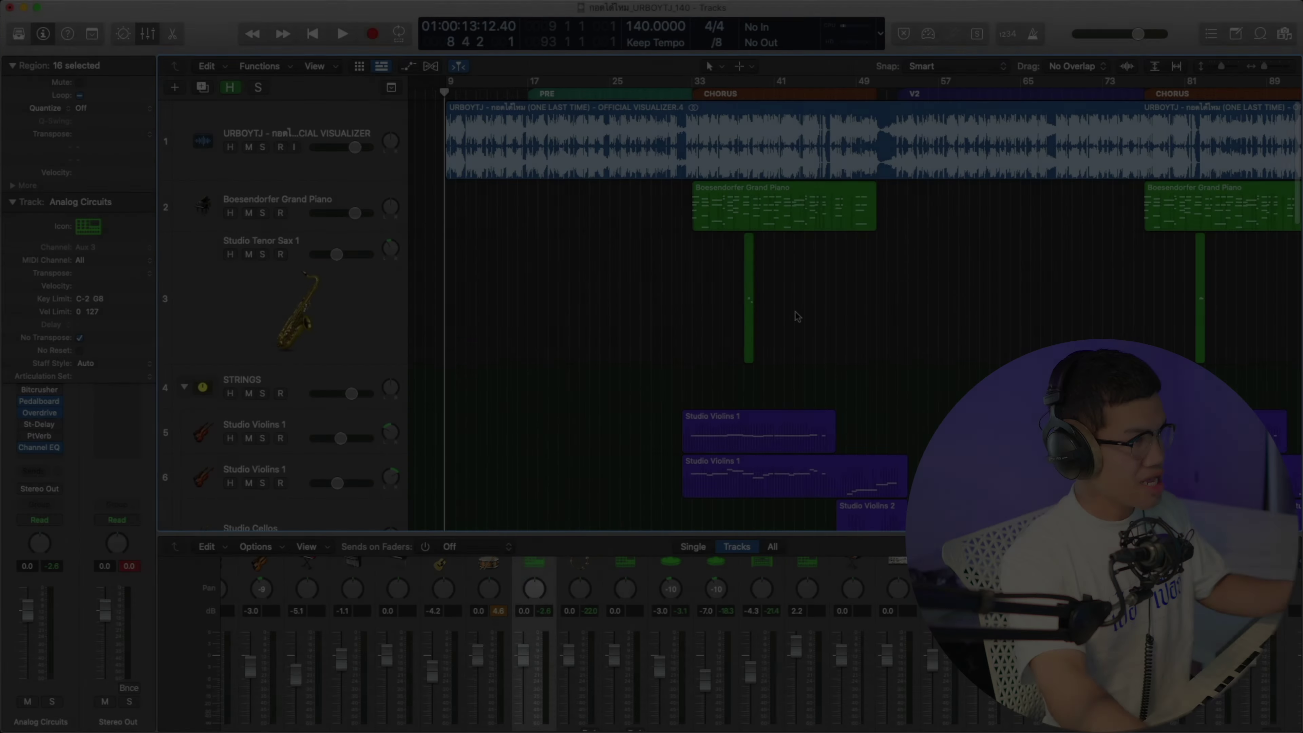
- Solo the URBOYTJ reference audio track and play it from just before the CHORUS section at bar 33
scroll(795, 311, "down", 4)
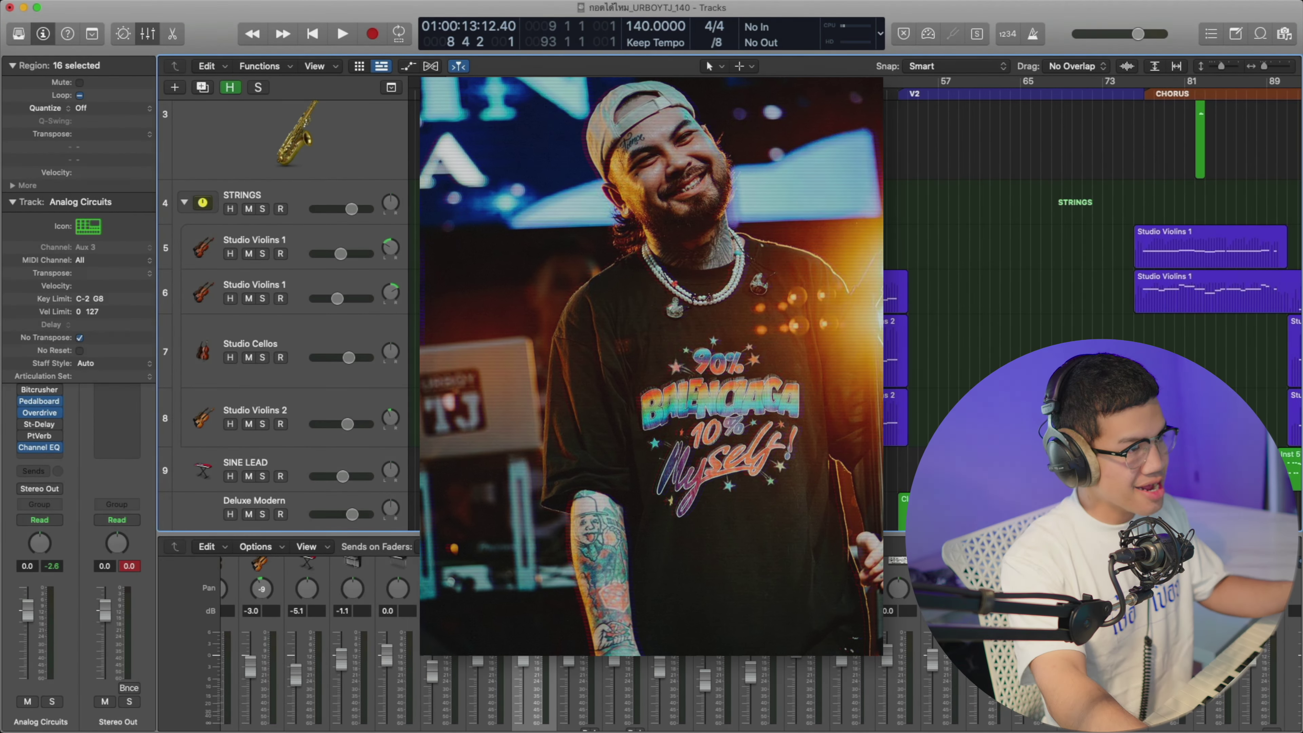
scroll(795, 311, "down", 5)
scroll(955, 383, "down", 2)
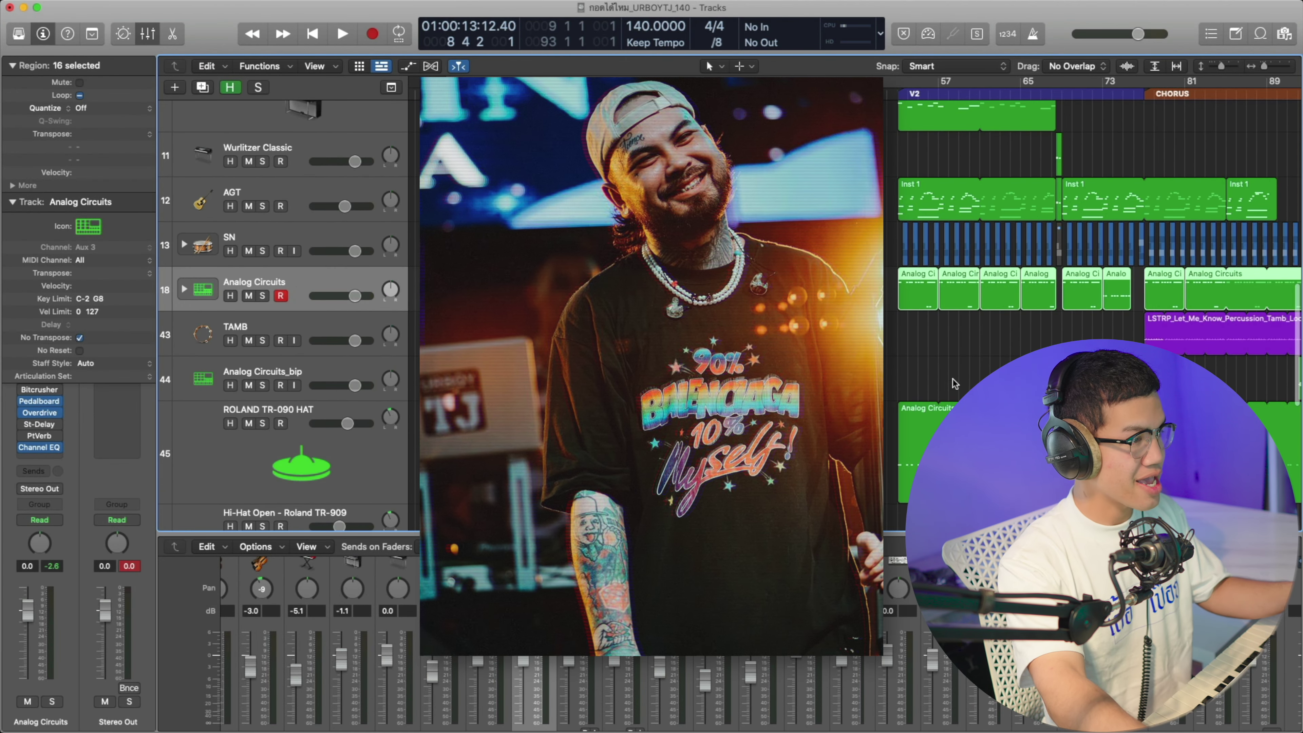
scroll(864, 309, "down", 6)
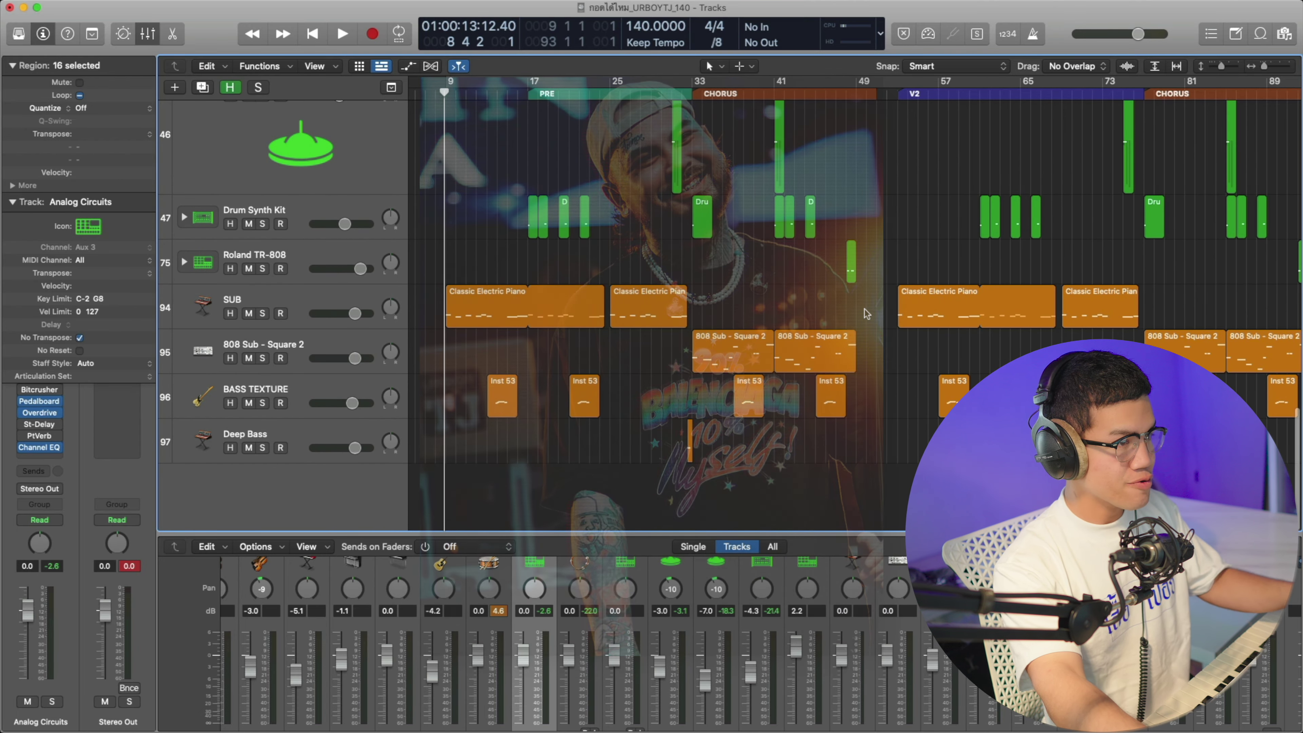
scroll(865, 310, "up", 15)
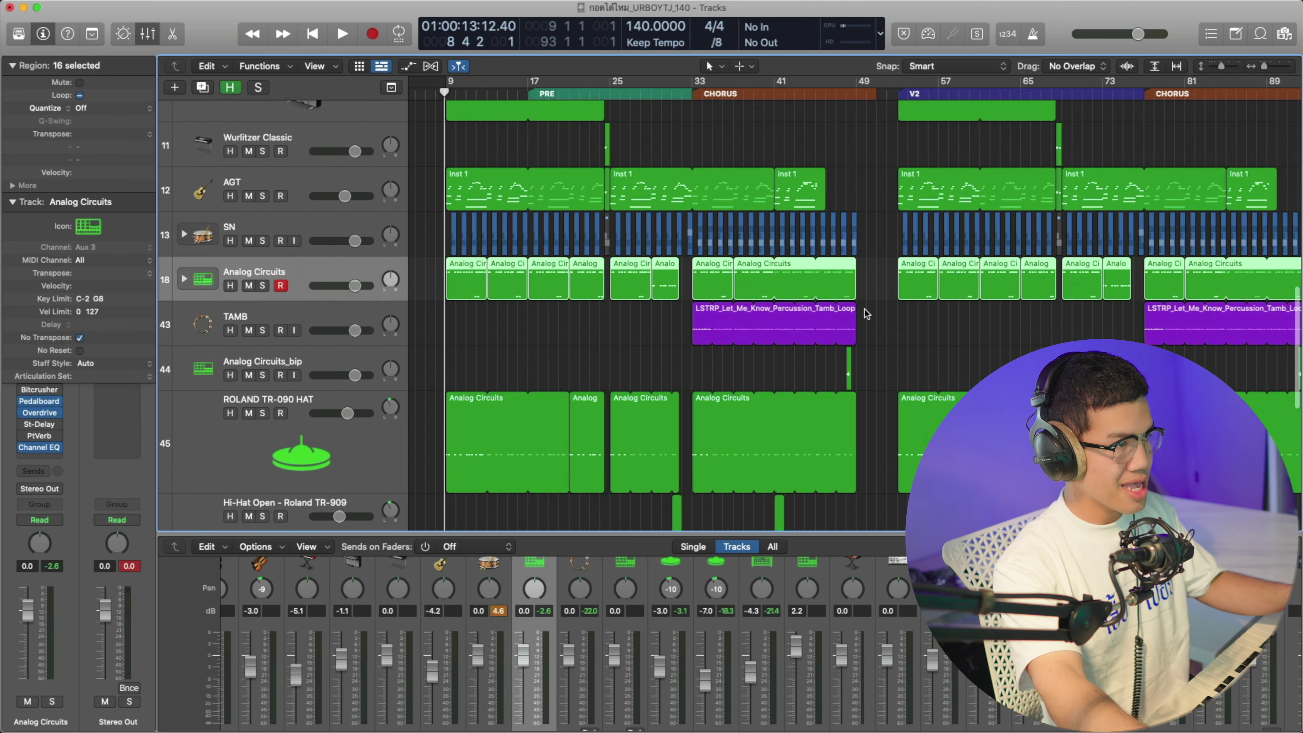
left_click(682, 94)
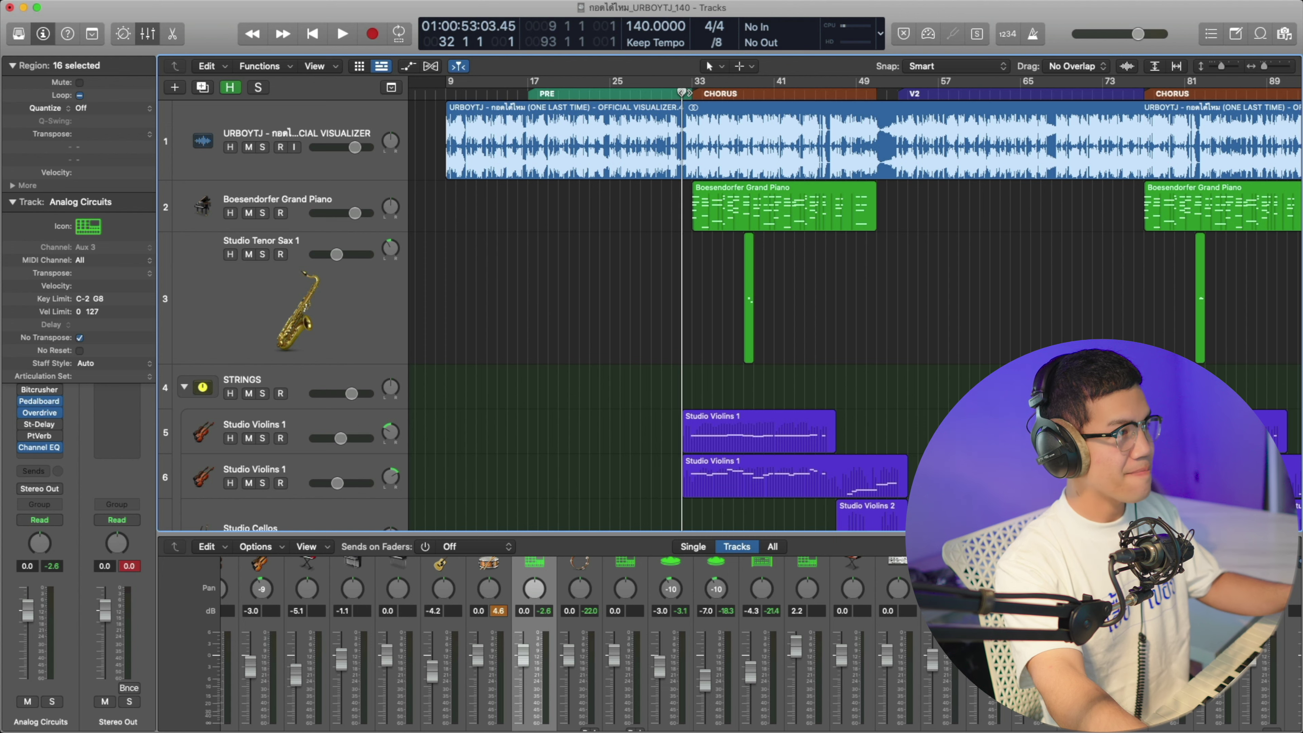
left_click(262, 147)
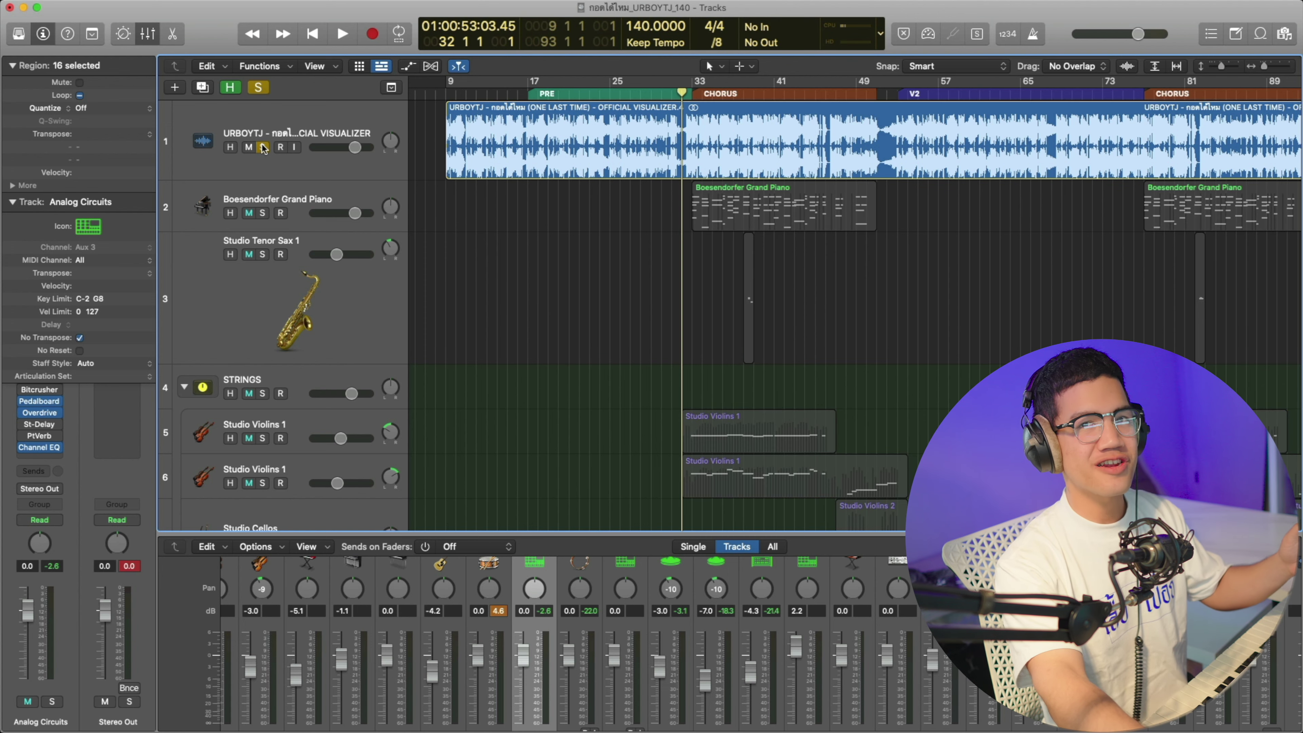
key("space")
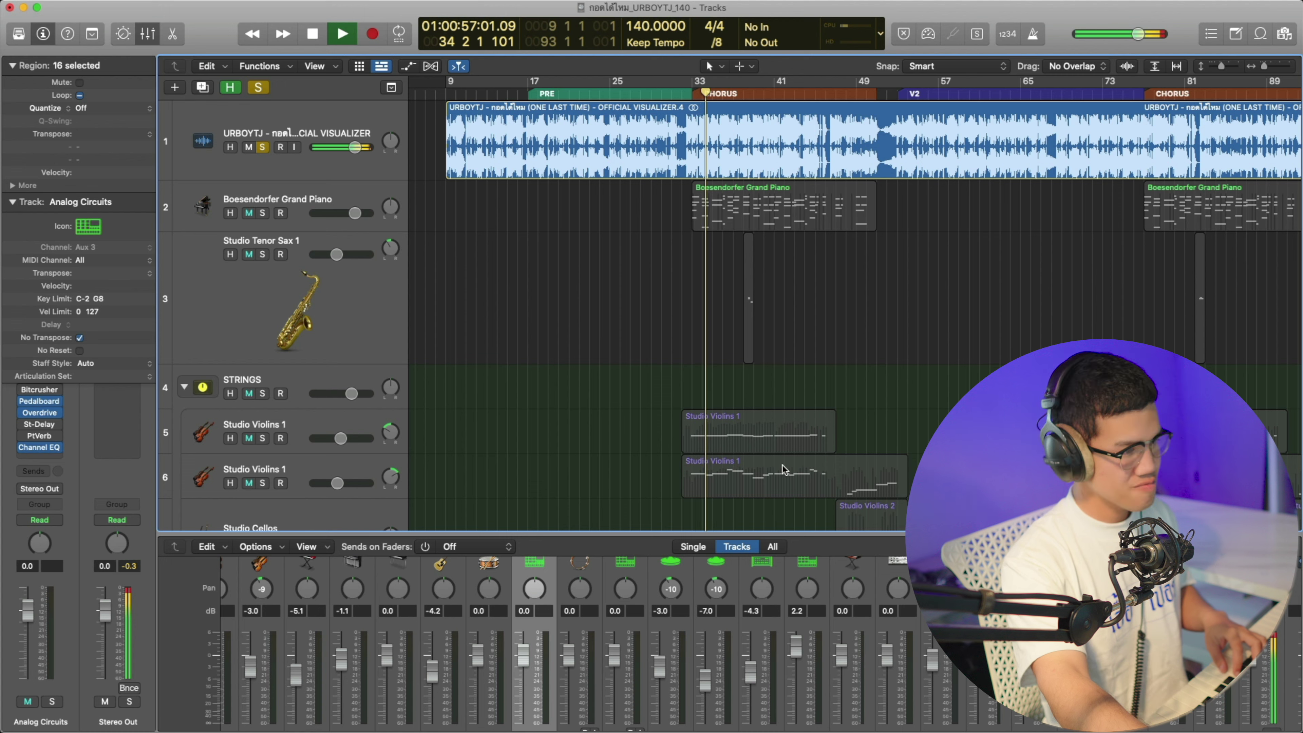
- Enlarge the mixer to show the channel inserts and sends, and switch the URBOYTJ reference track from soloed to muted
left_click_drag(853, 533, 903, 432)
scroll(564, 590, "up", 5)
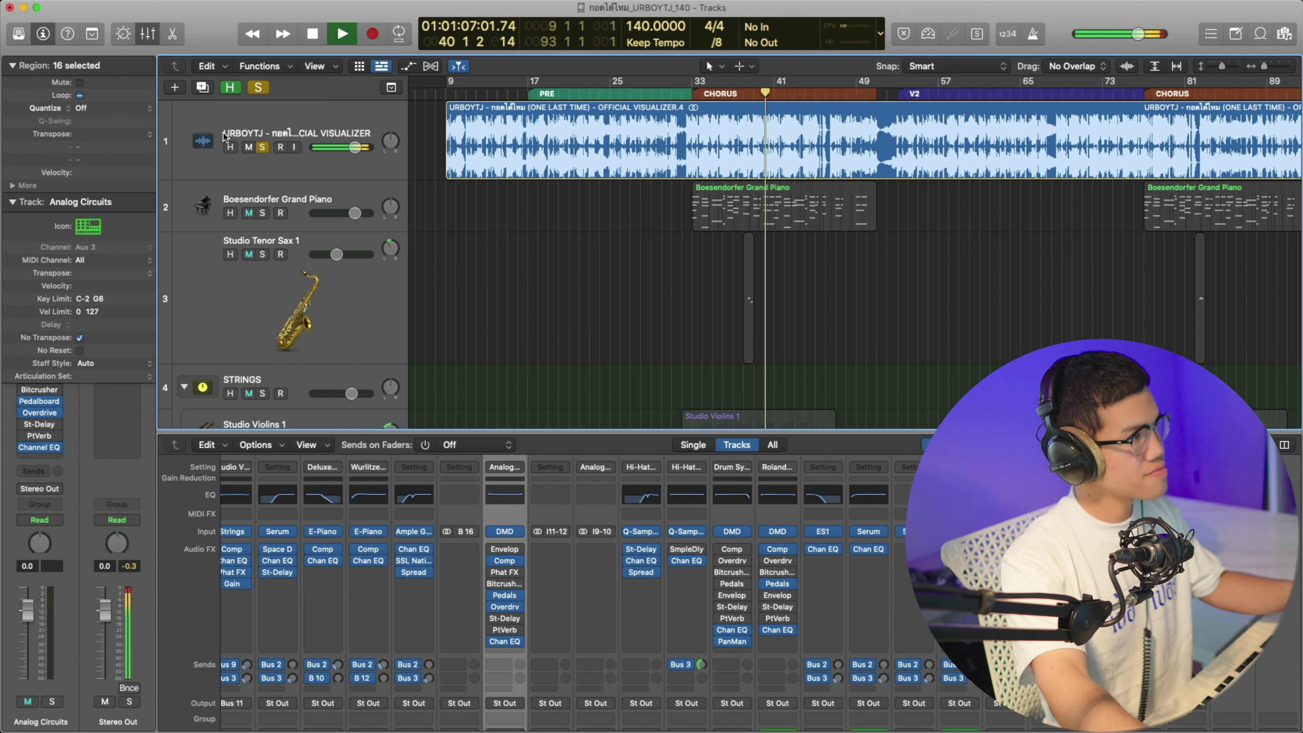
left_click(263, 147)
left_click(249, 148)
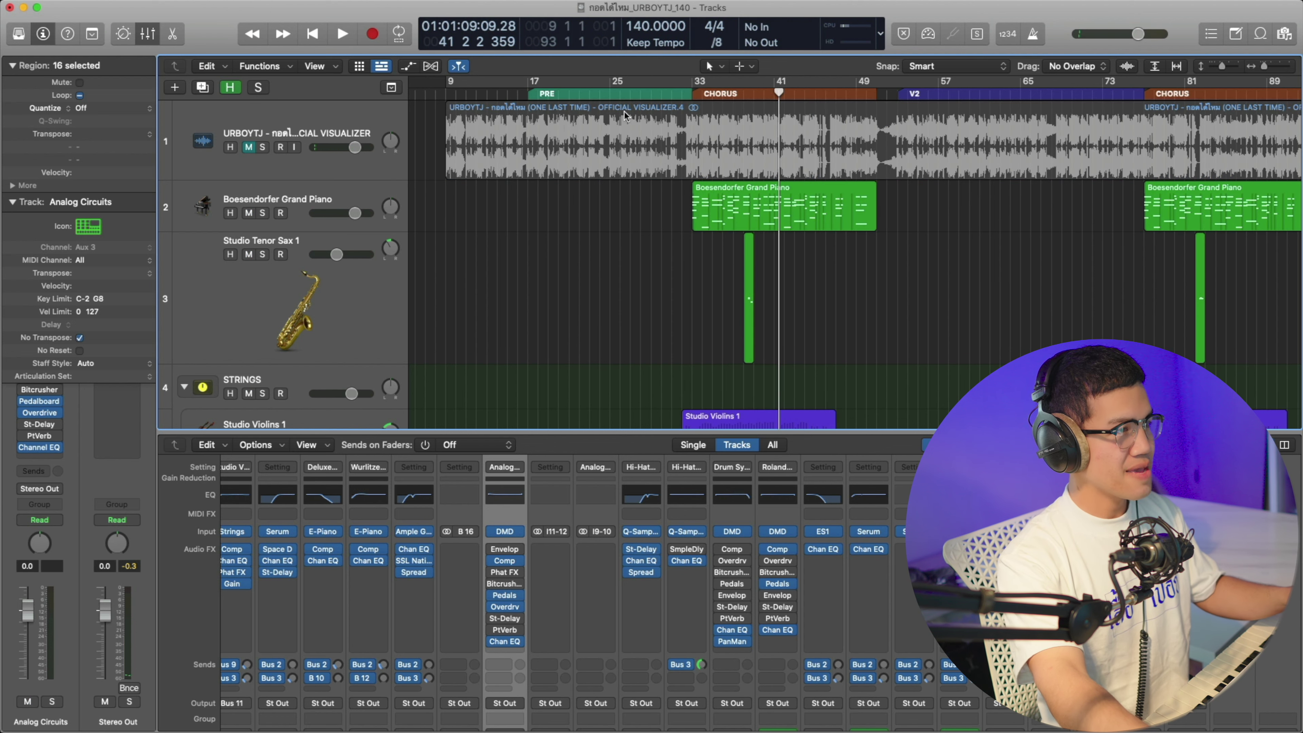
- Play the remade arrangement from just before the chorus to the start of V2 with the mixer hidden, reviewing all its tracks
left_click(680, 92)
left_click(673, 92)
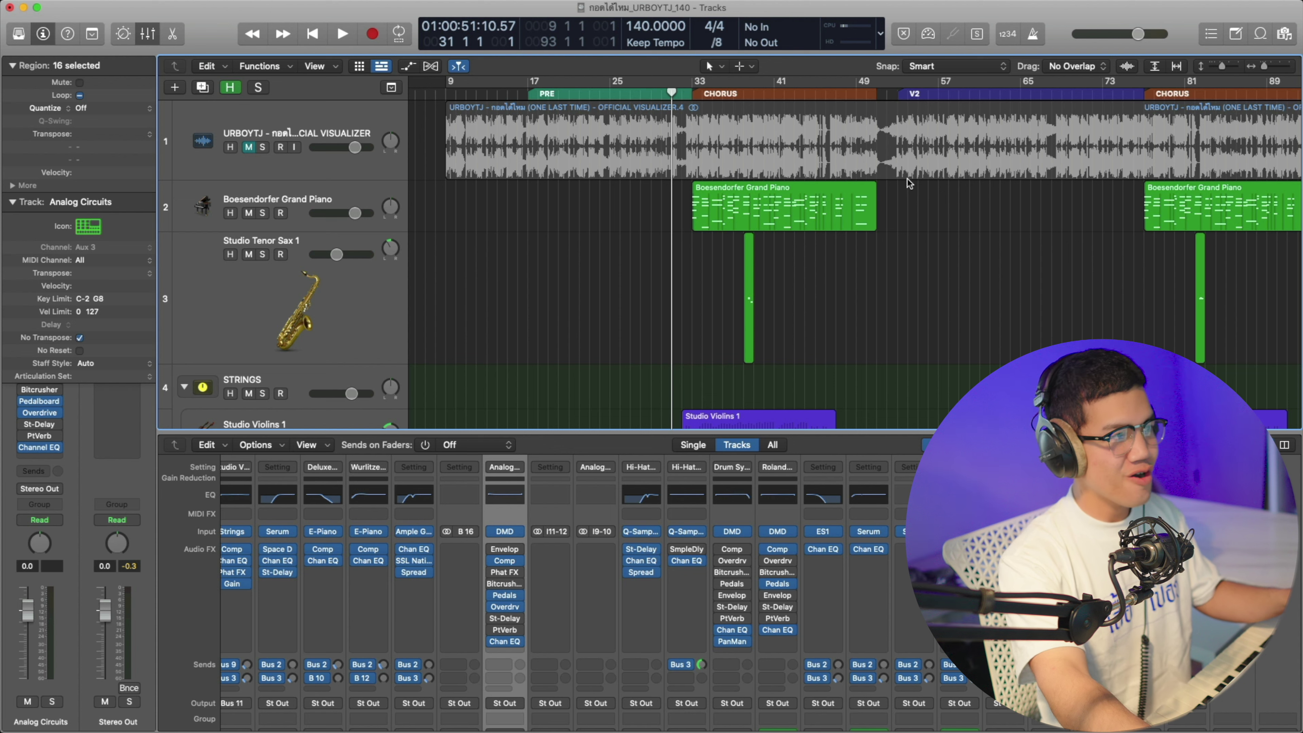
key("space")
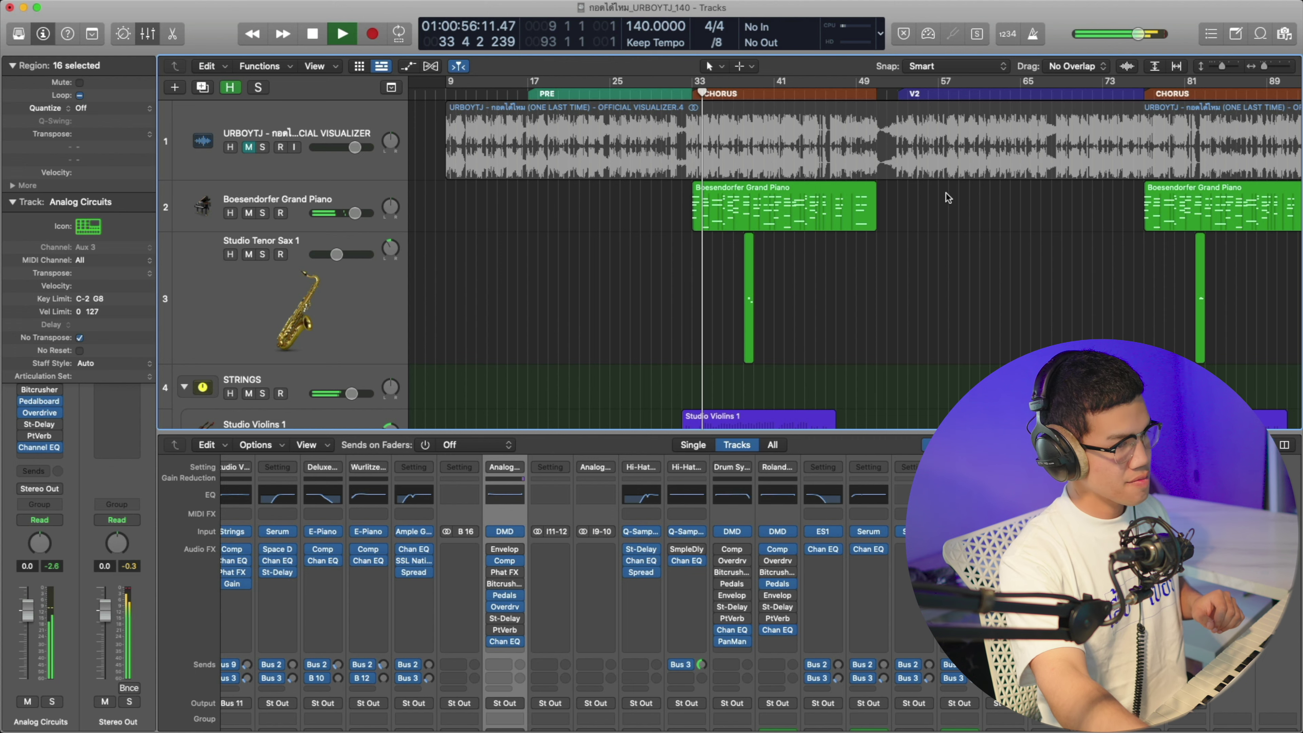
key("x")
scroll(863, 348, "down", 10)
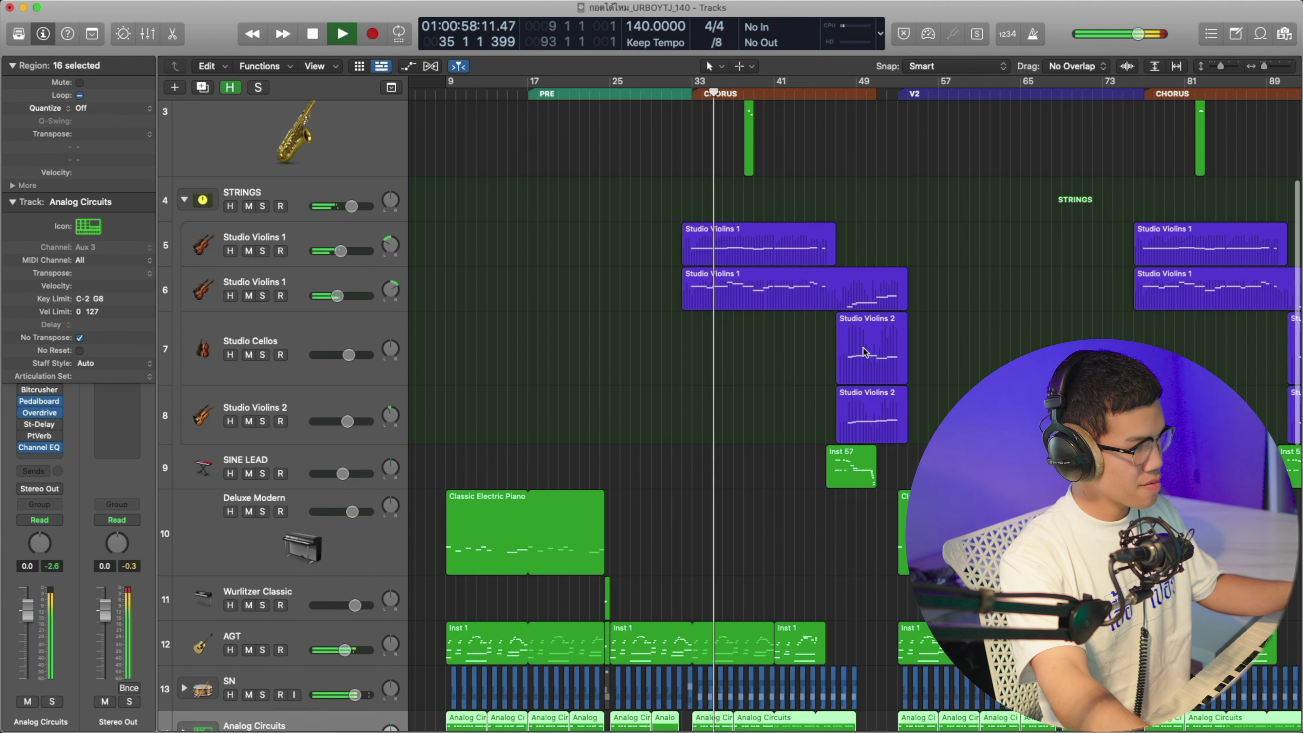
scroll(863, 349, "down", 15)
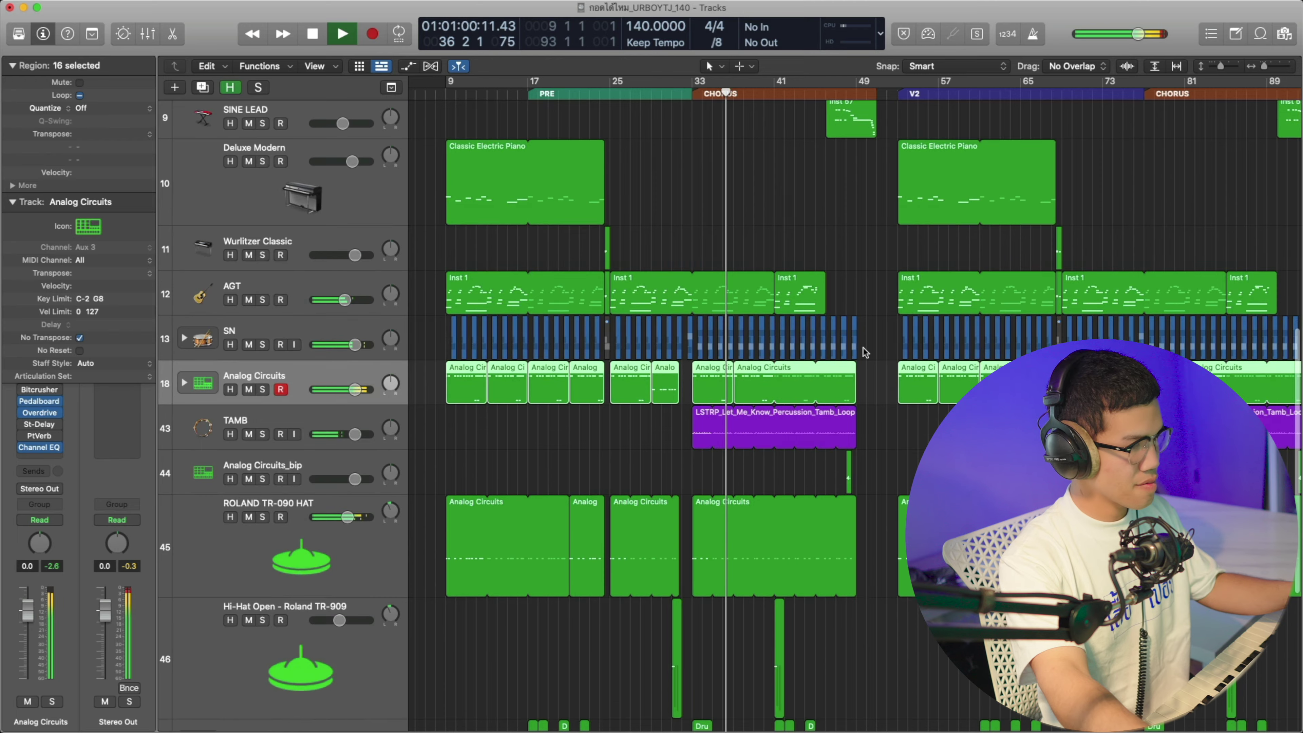
scroll(863, 349, "down", 1)
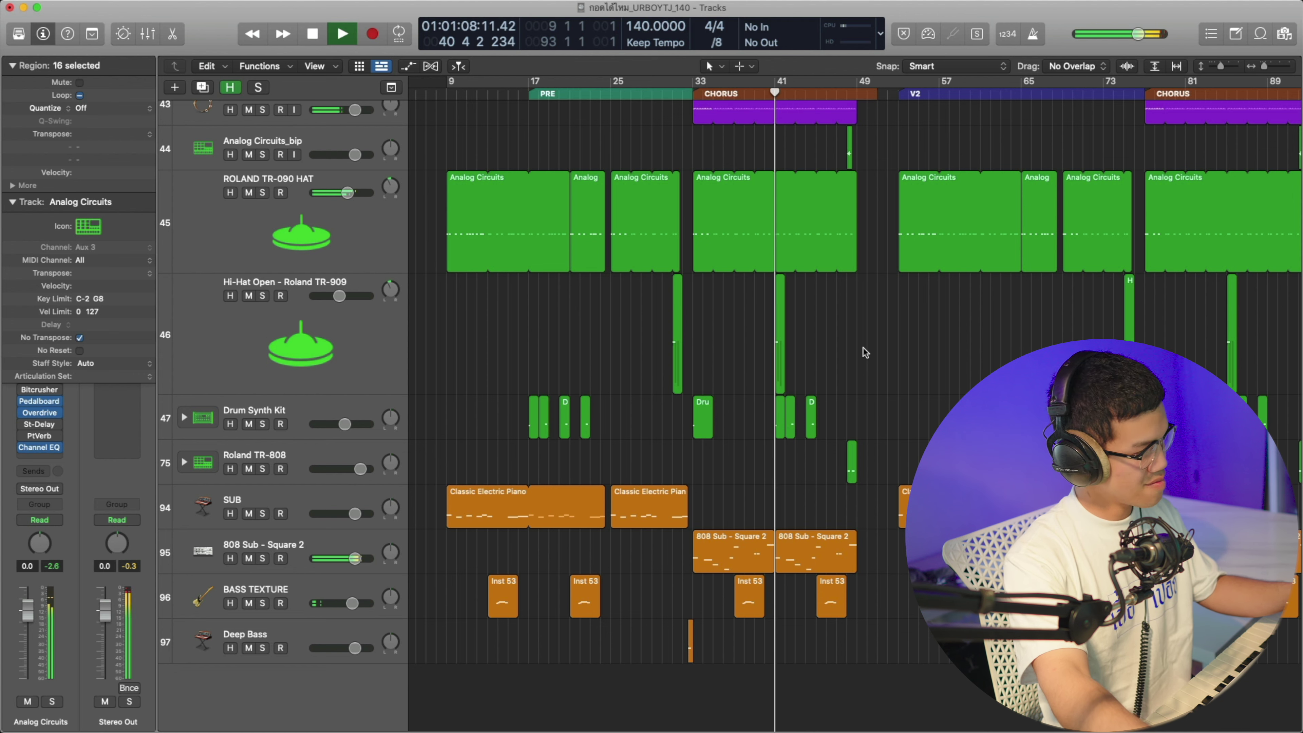
scroll(863, 348, "up", 10)
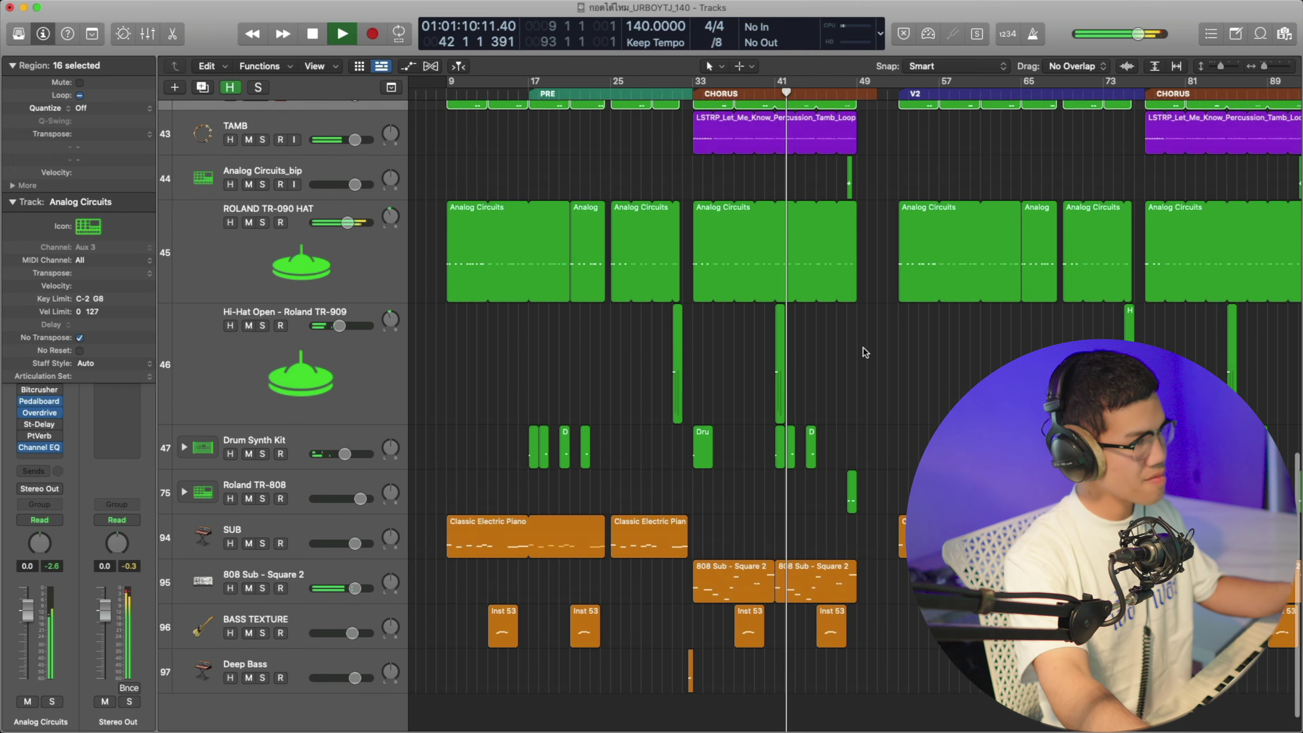
scroll(863, 350, "up", 8)
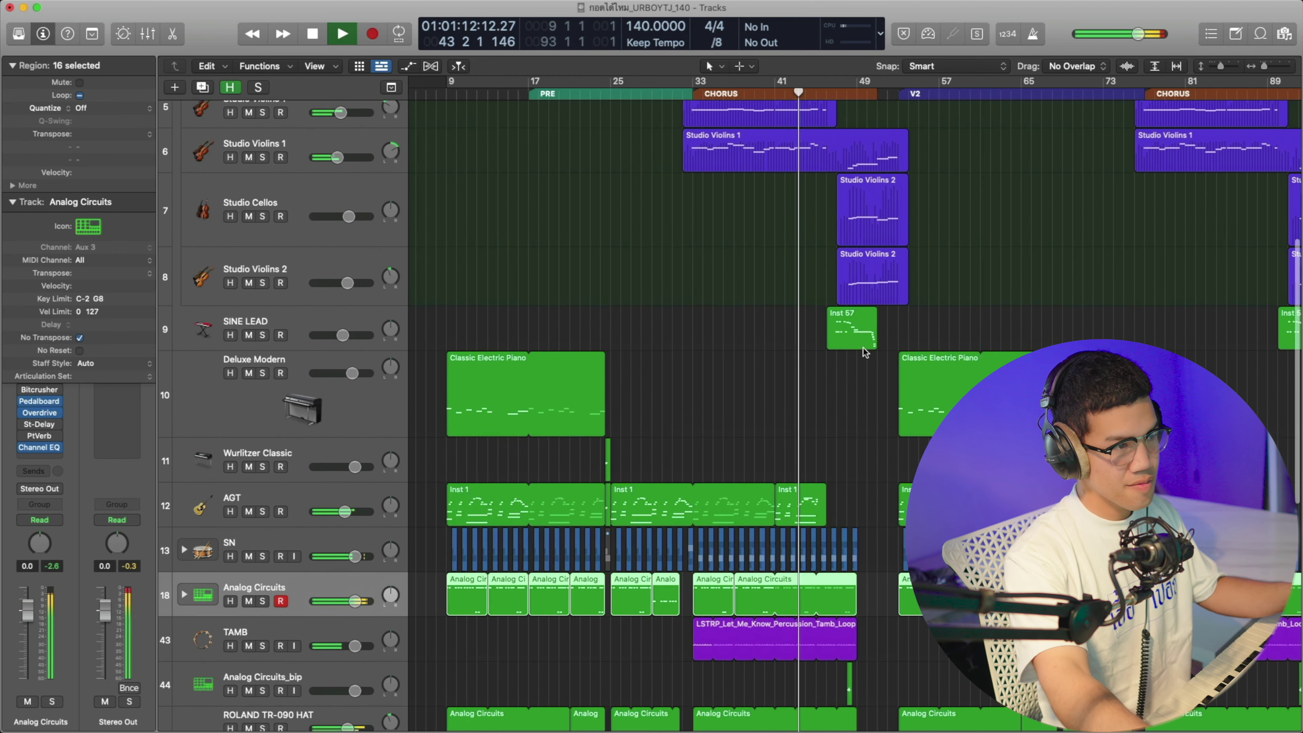
scroll(866, 352, "up", 4)
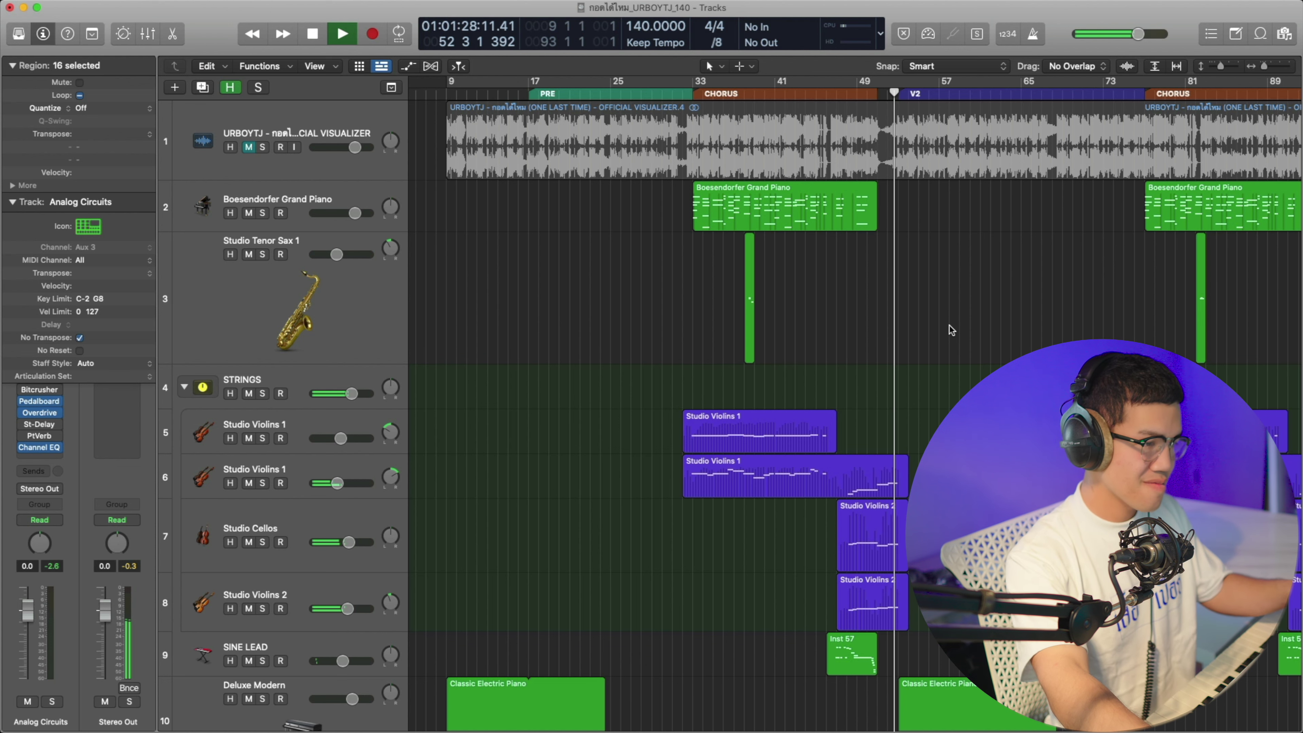
key("space")
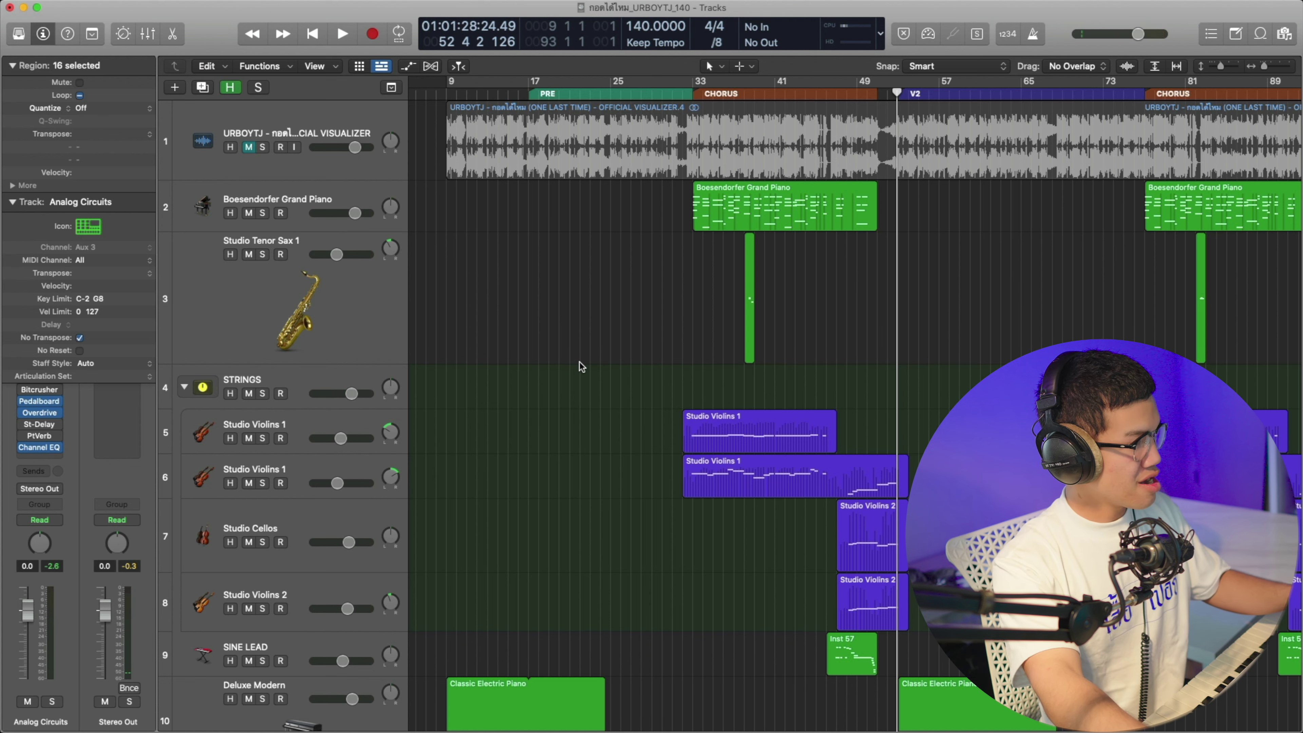
- Solo the AGT guitar track and play it from the start of the song
scroll(581, 361, "down", 10)
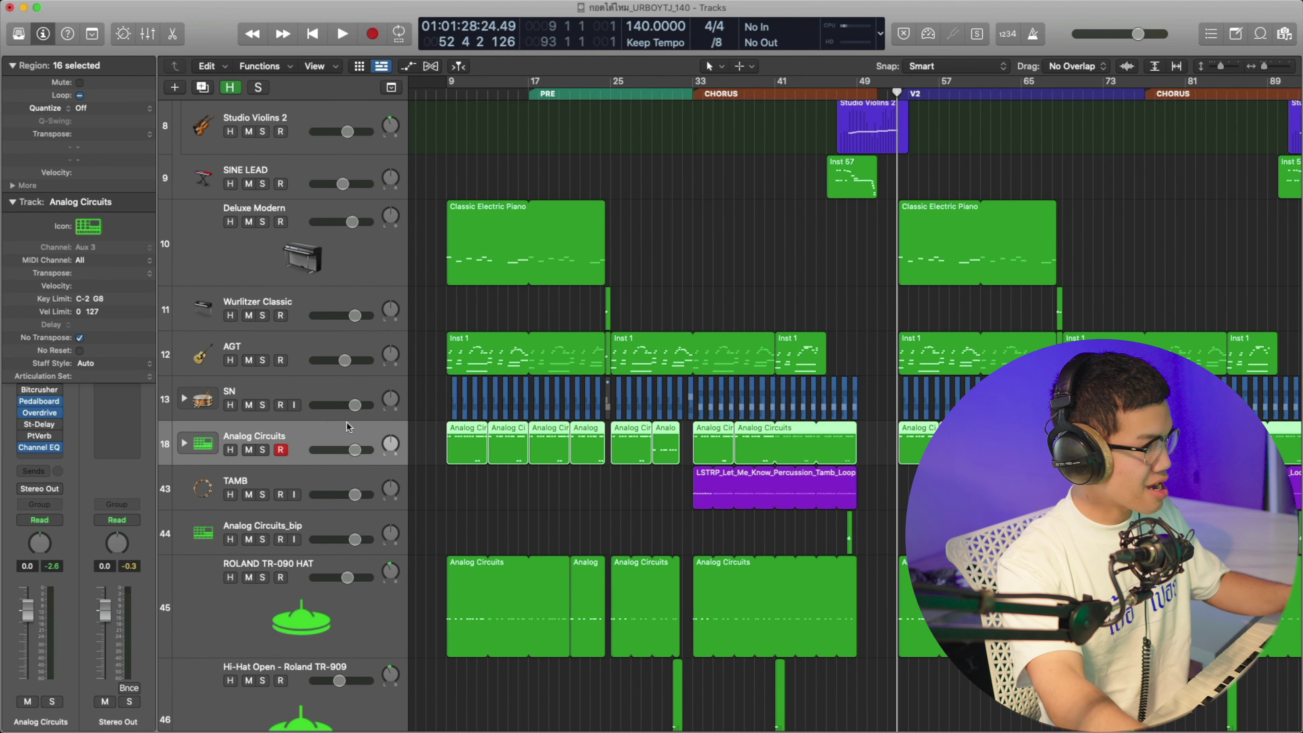
left_click(262, 360)
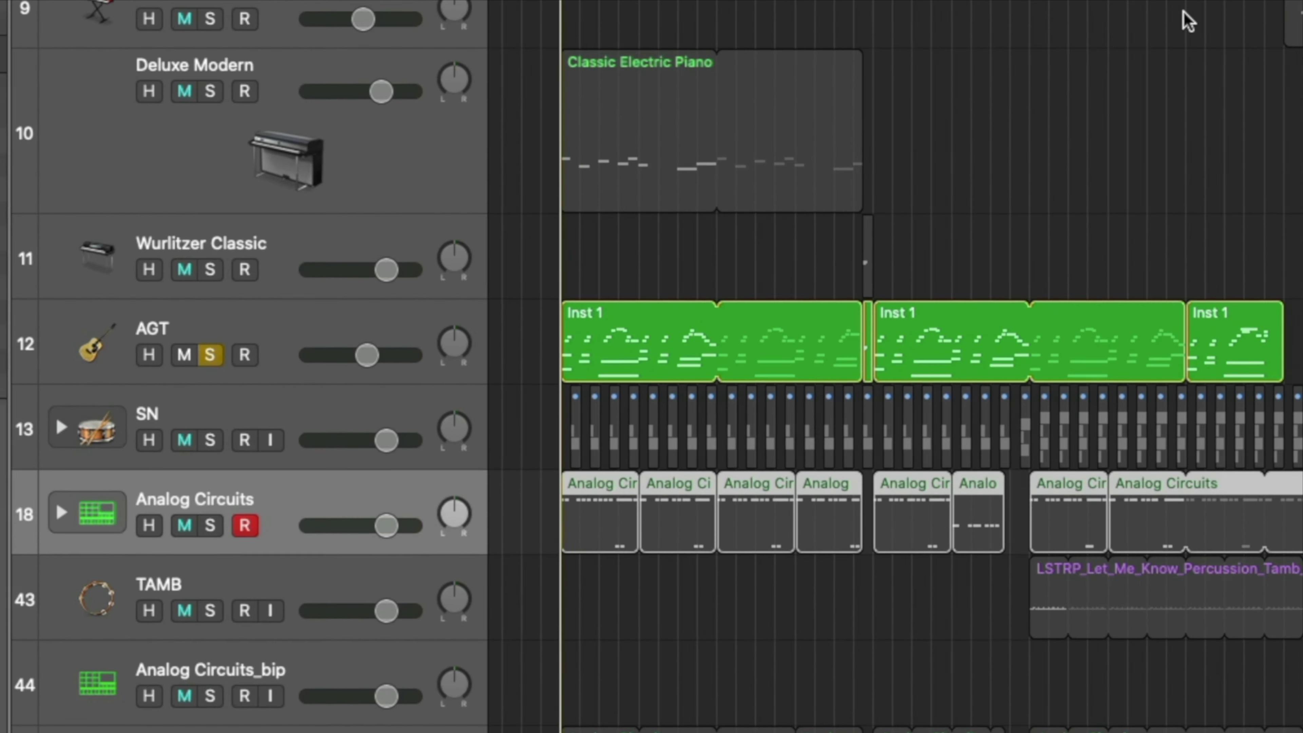
key("space")
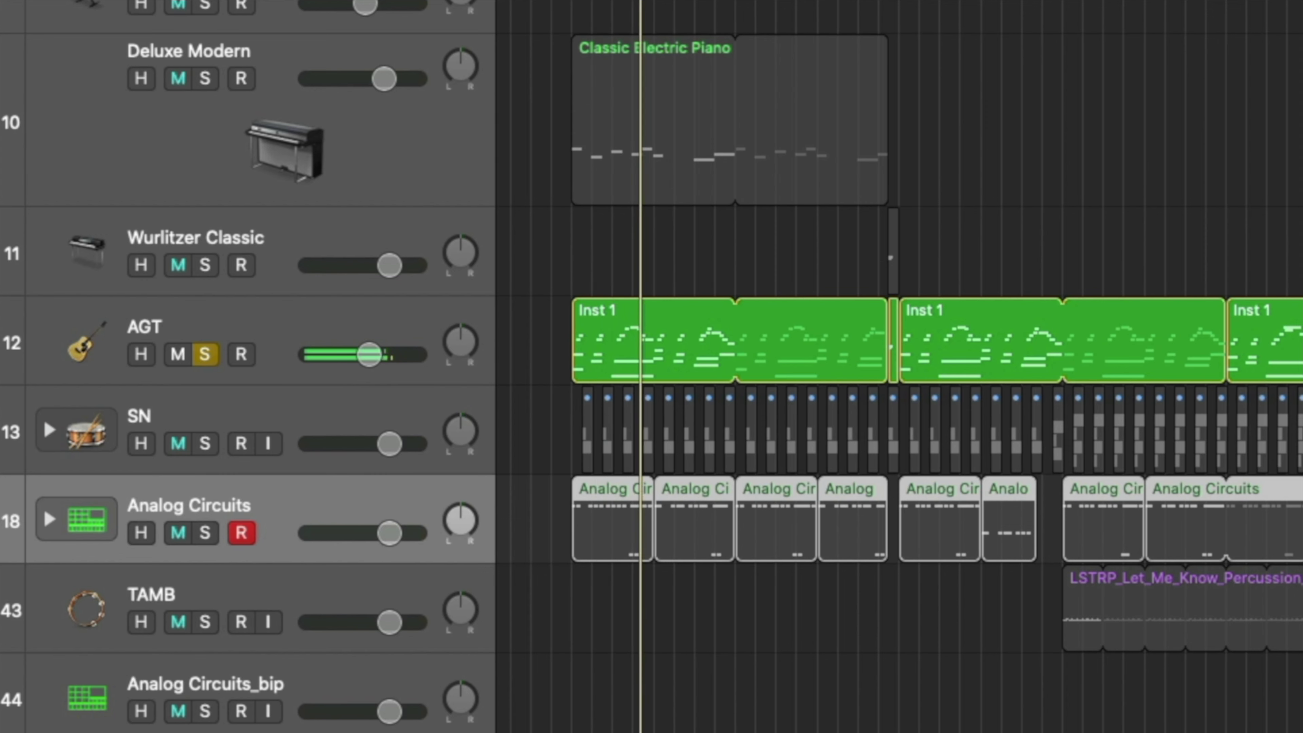
- Open the first Inst 1 region of the AGT track in the Piano Roll and examine its notes during playback
left_click(637, 334)
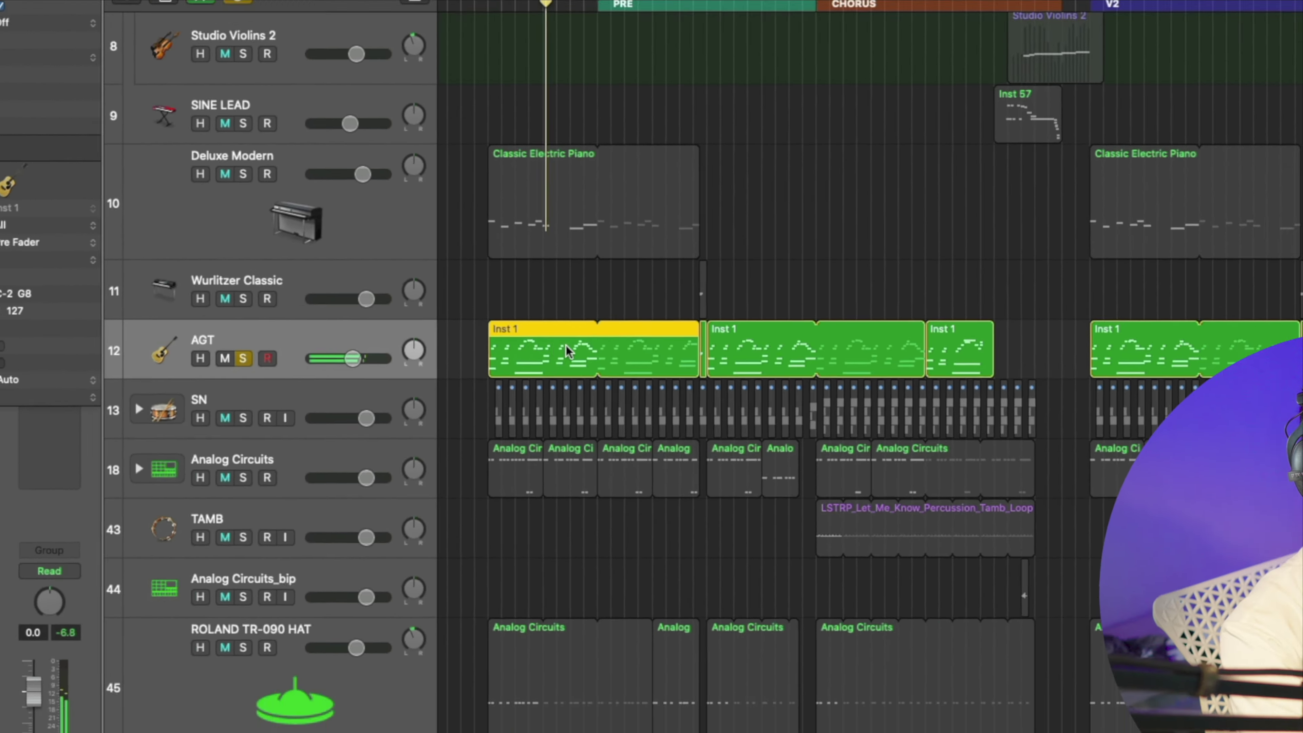
double_click(566, 345)
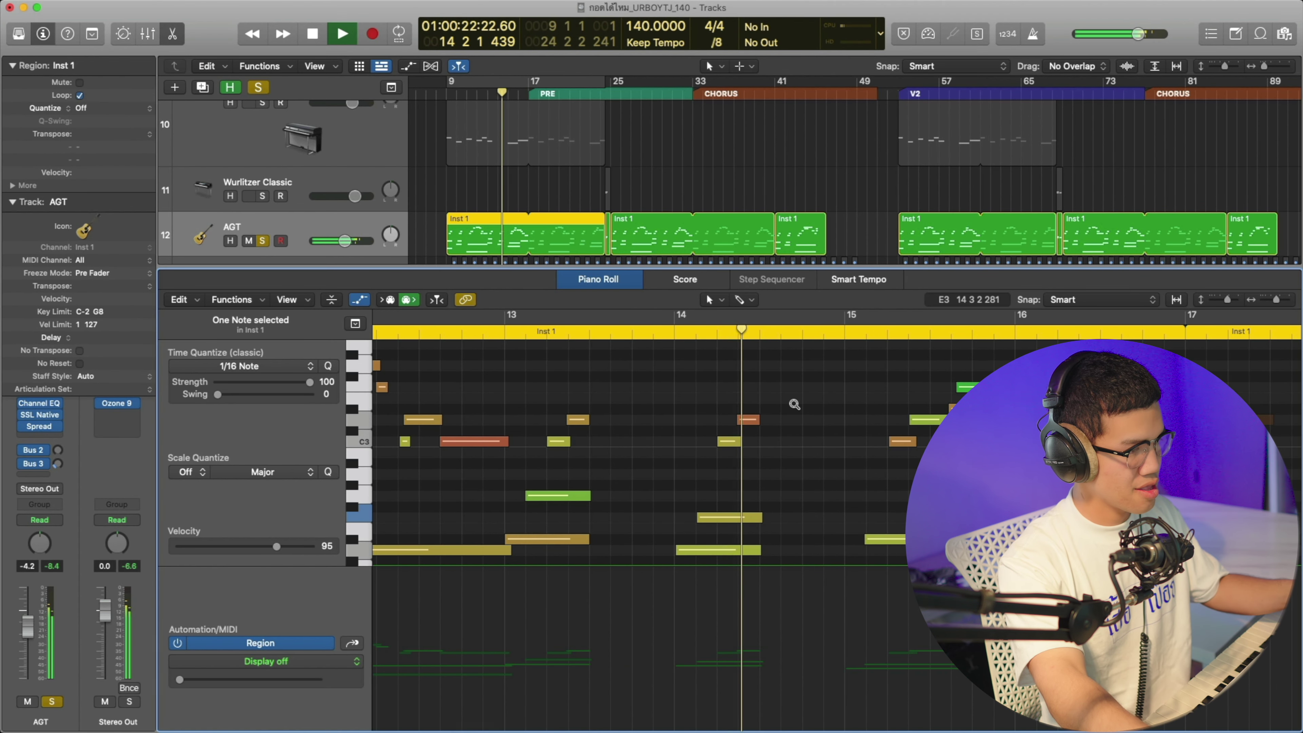
scroll(794, 404, "down", 5)
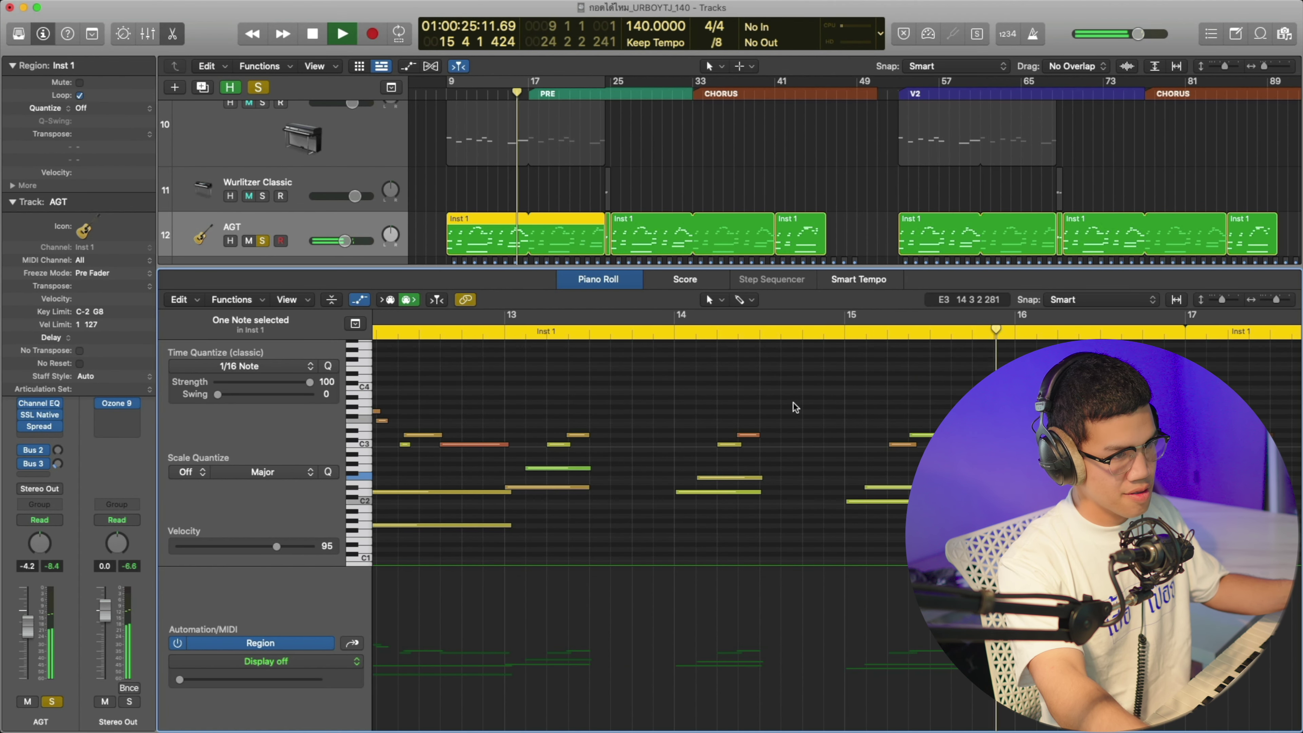
key("space")
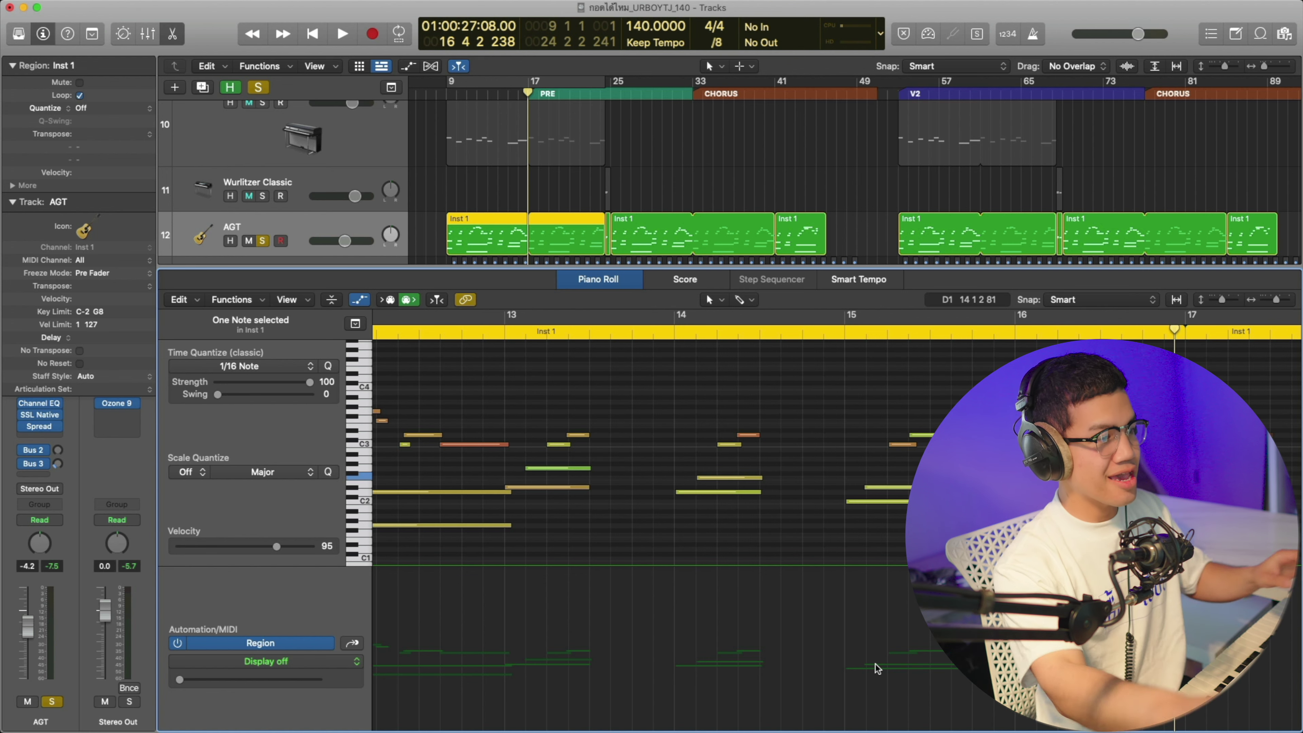
- Draw two short notes with the Pencil tool near the start of bar 15, above the C3 row
key("t")
left_click(876, 594)
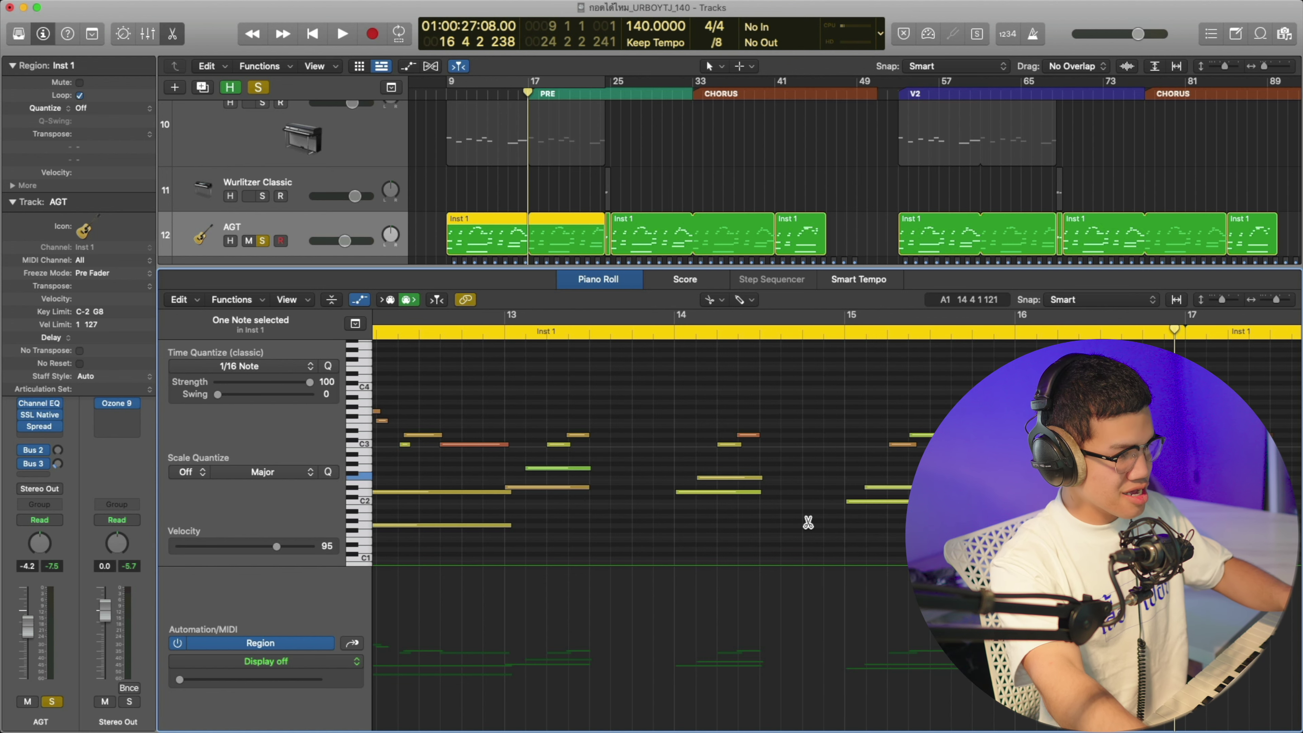
key("t")
key("p")
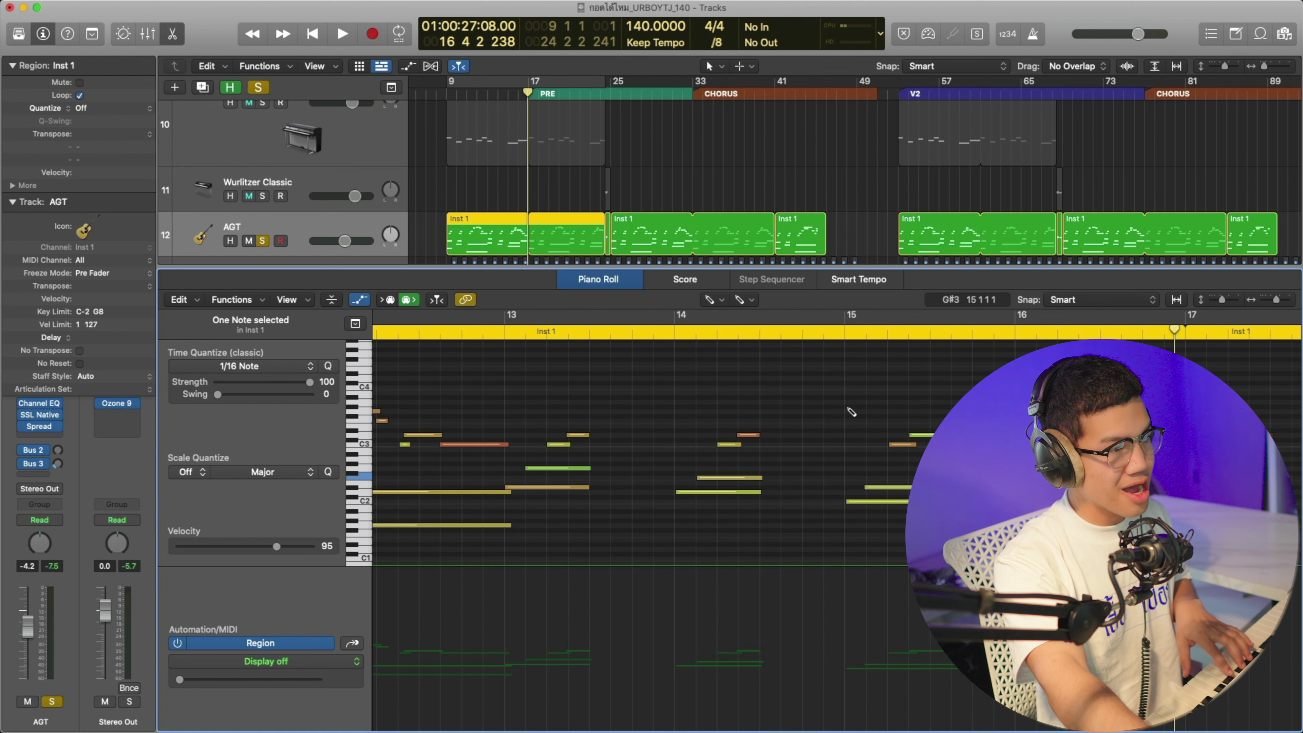
left_click(847, 407)
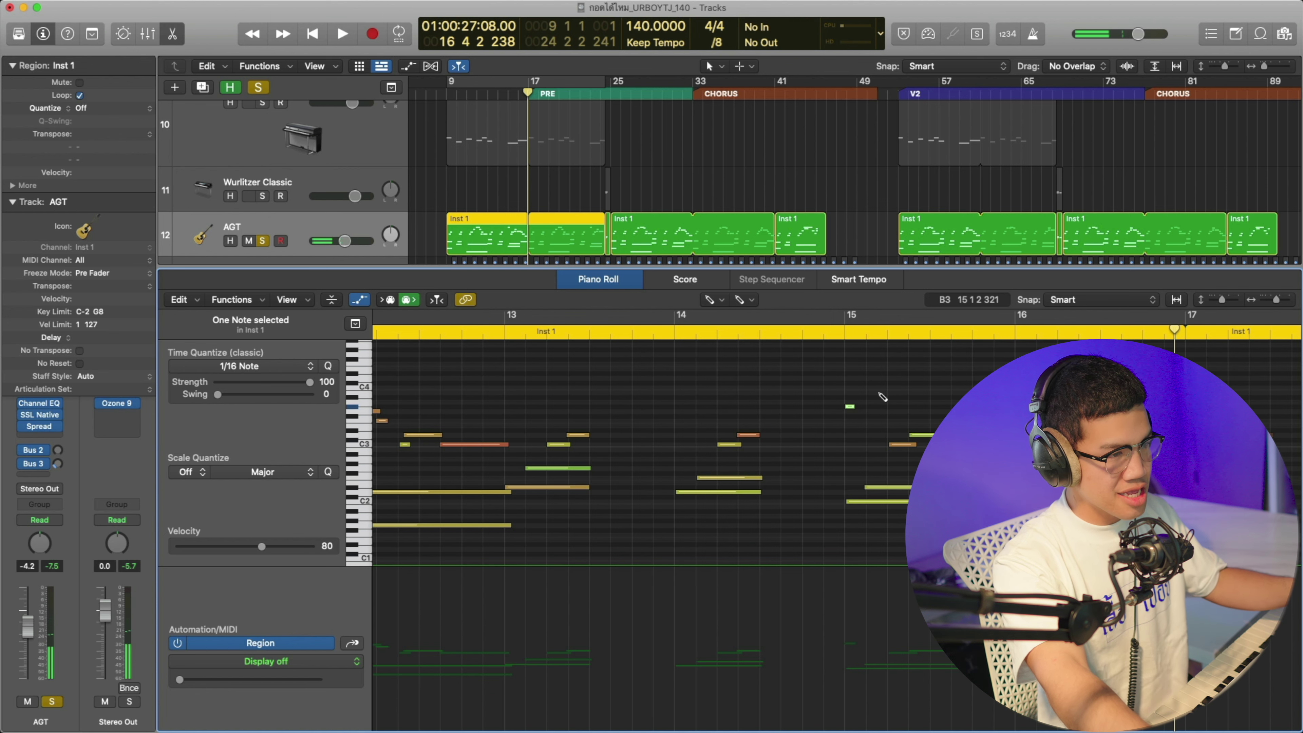
left_click(872, 398)
- Select the two newly drawn notes in bar 15 with the Pointer tool and delete them
key("t")
left_click(891, 400)
left_click_drag(913, 373, 828, 419)
key("Delete")
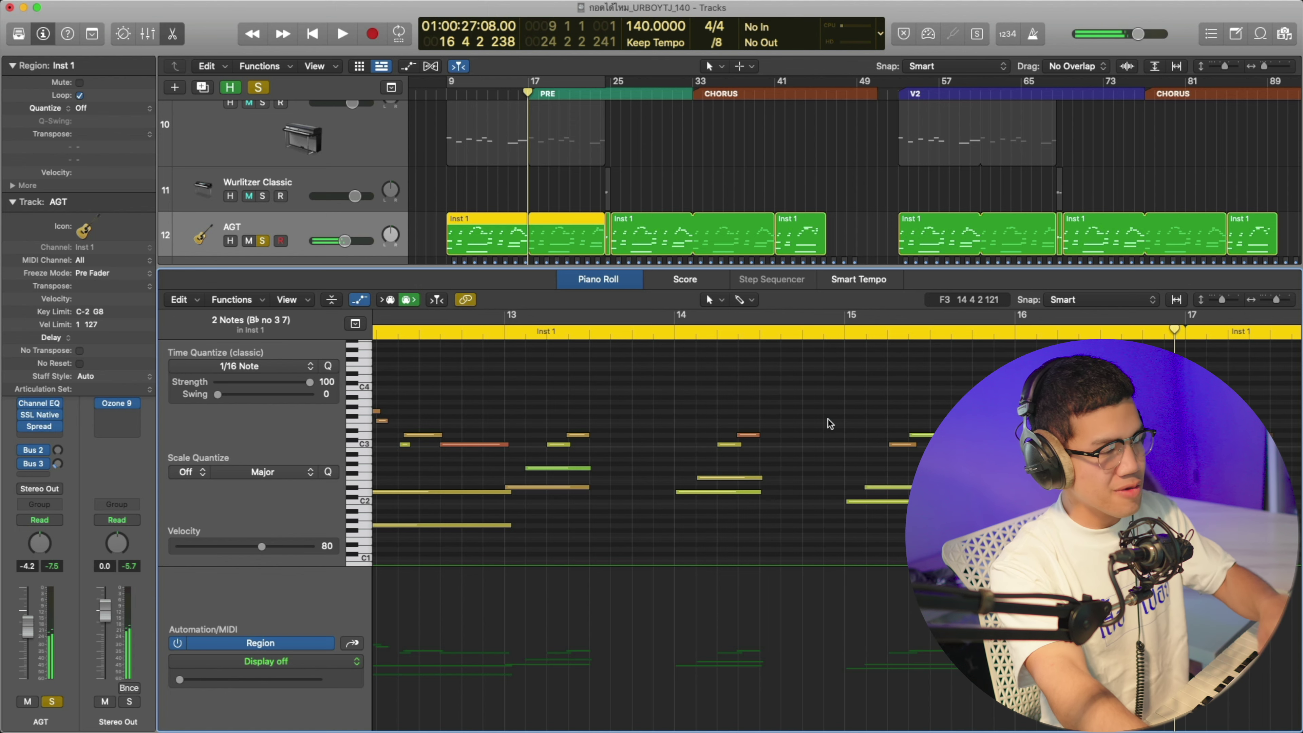
- Look over the earlier guitar notes around bars 10 to 12 and close the Piano Roll
scroll(703, 355, "left", 5)
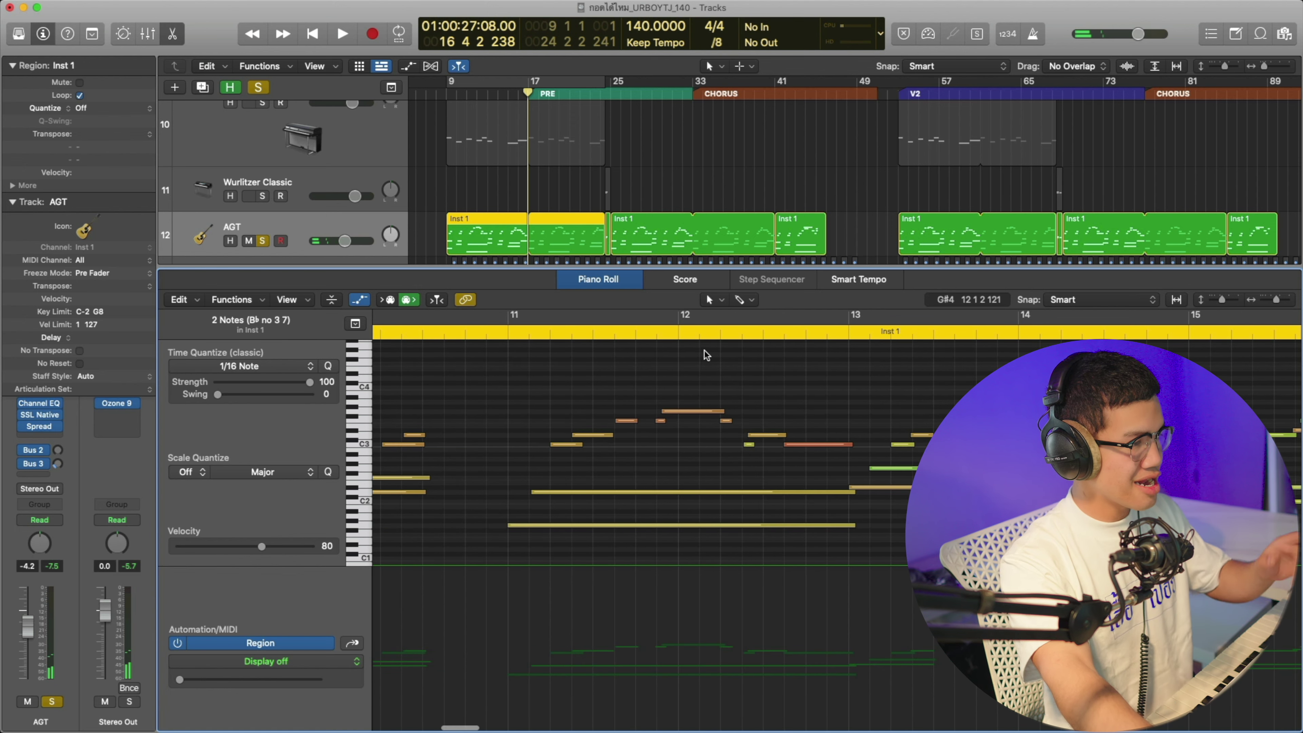
scroll(697, 360, "left", 1)
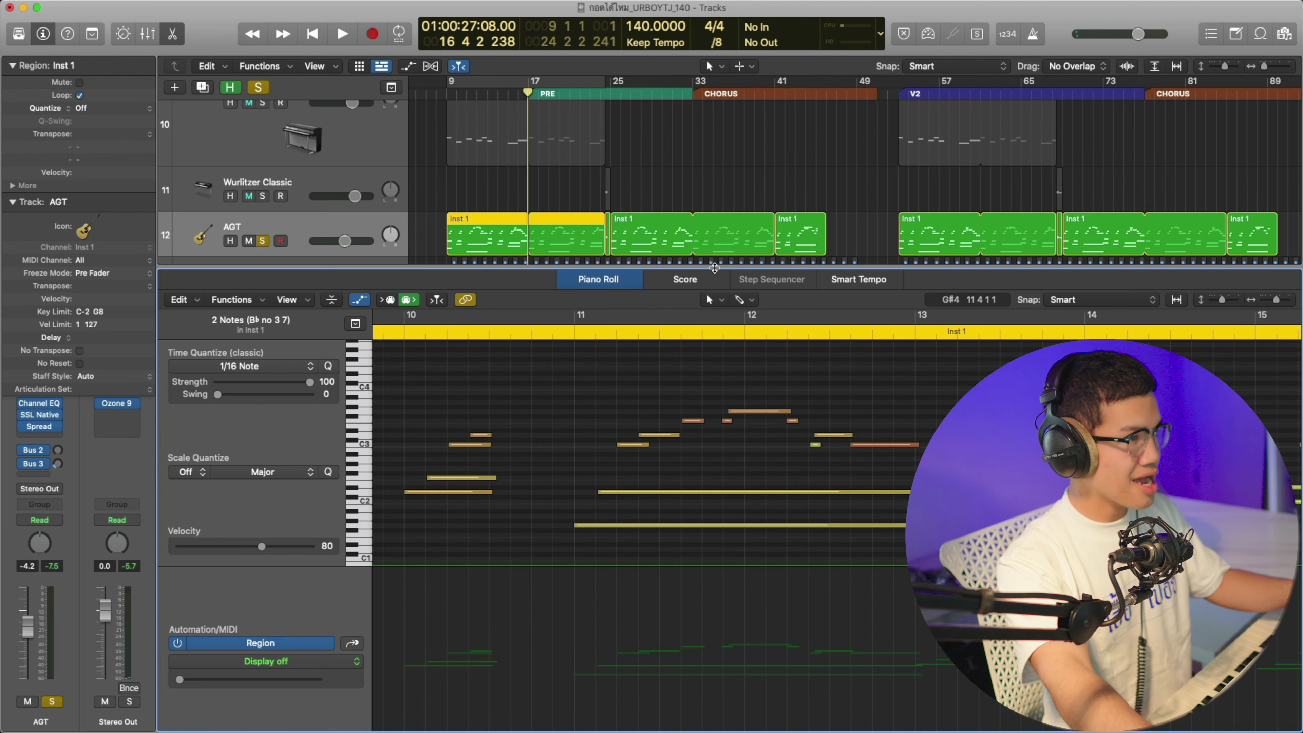
key("e")
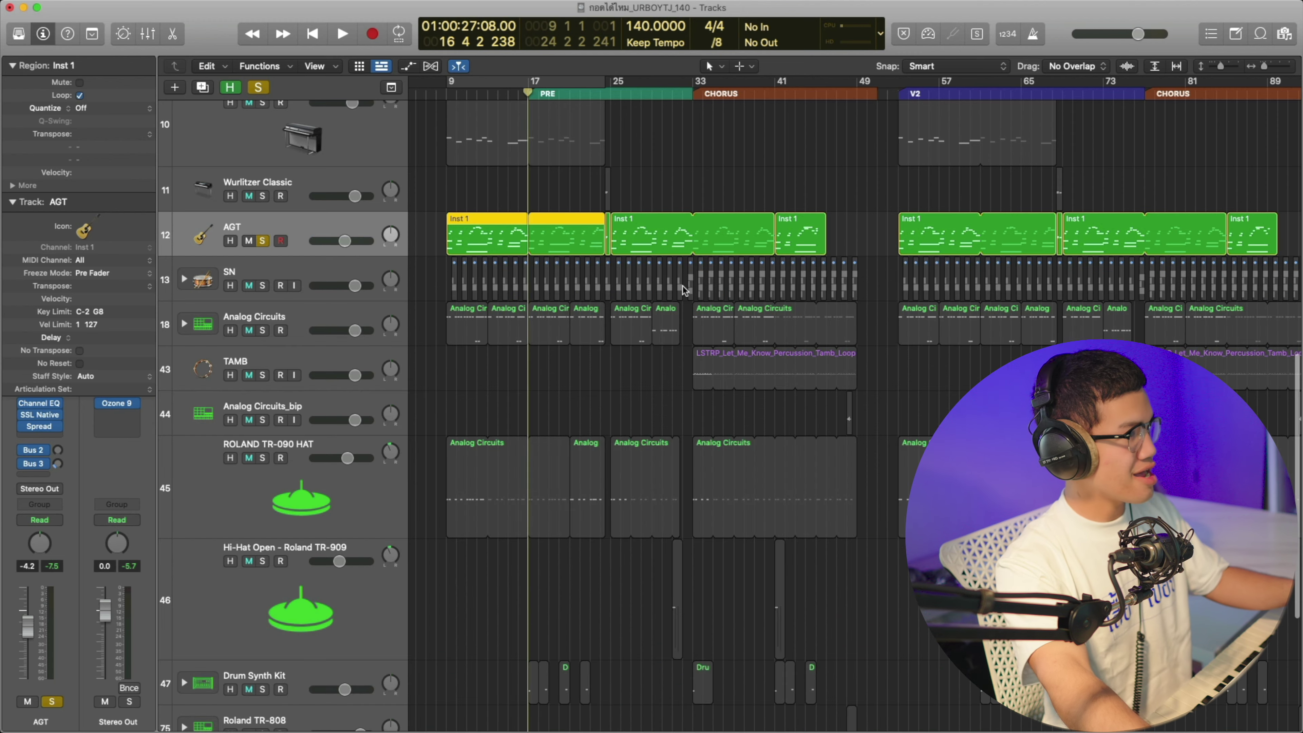
- Show the mixer, open the AGT track's Ample Guitar instrument and play the soloed guitar part
left_click(147, 34)
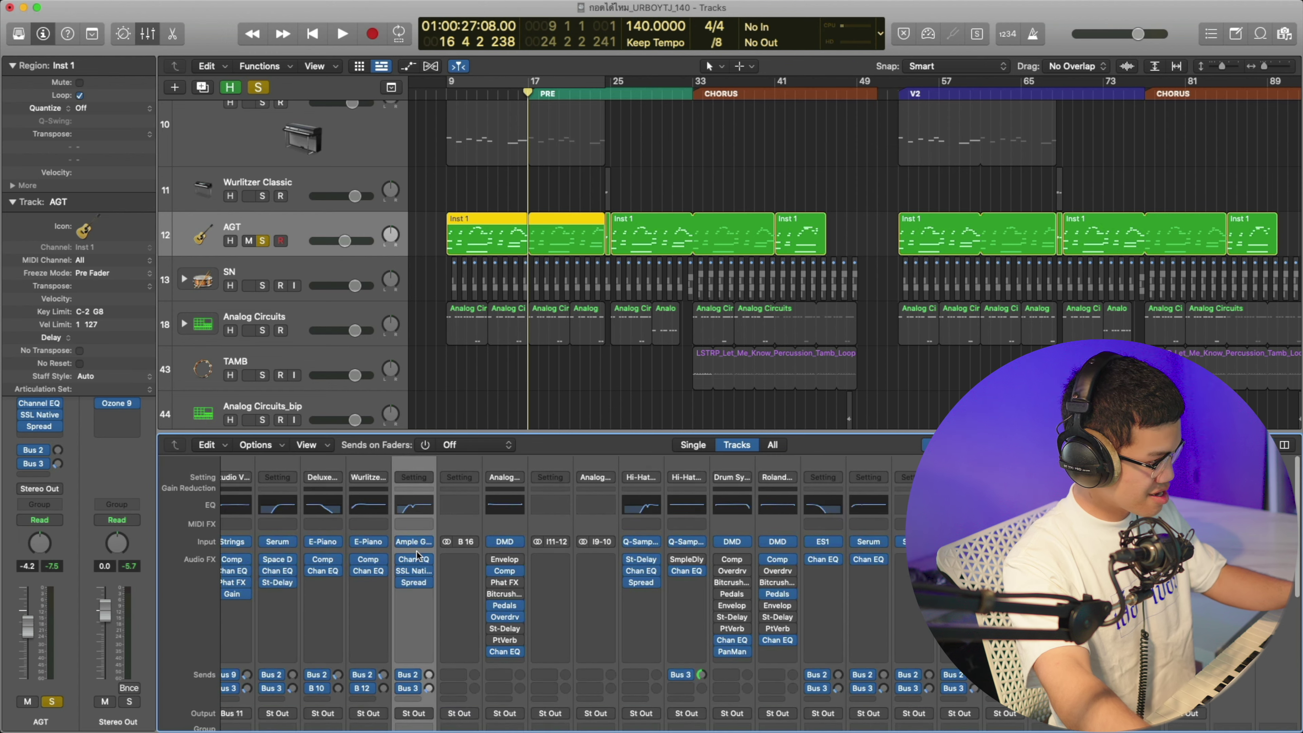
left_click(416, 545)
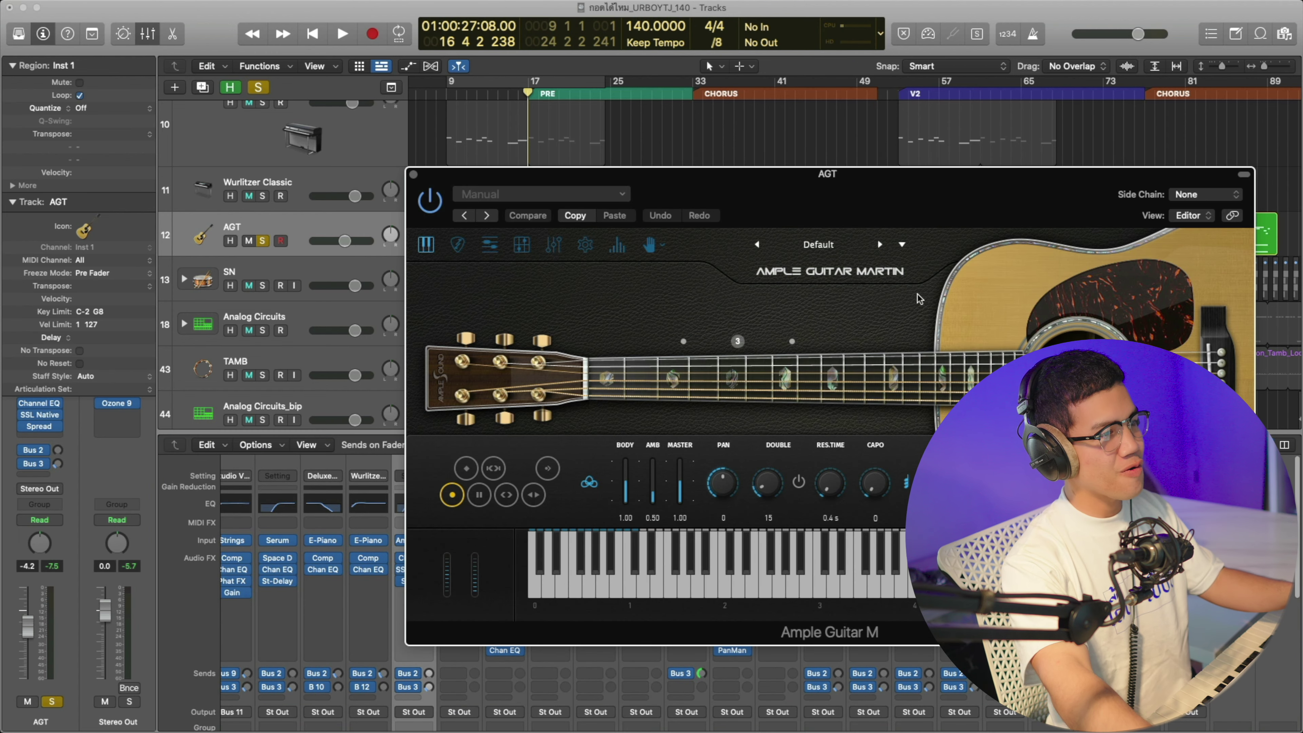
key("space")
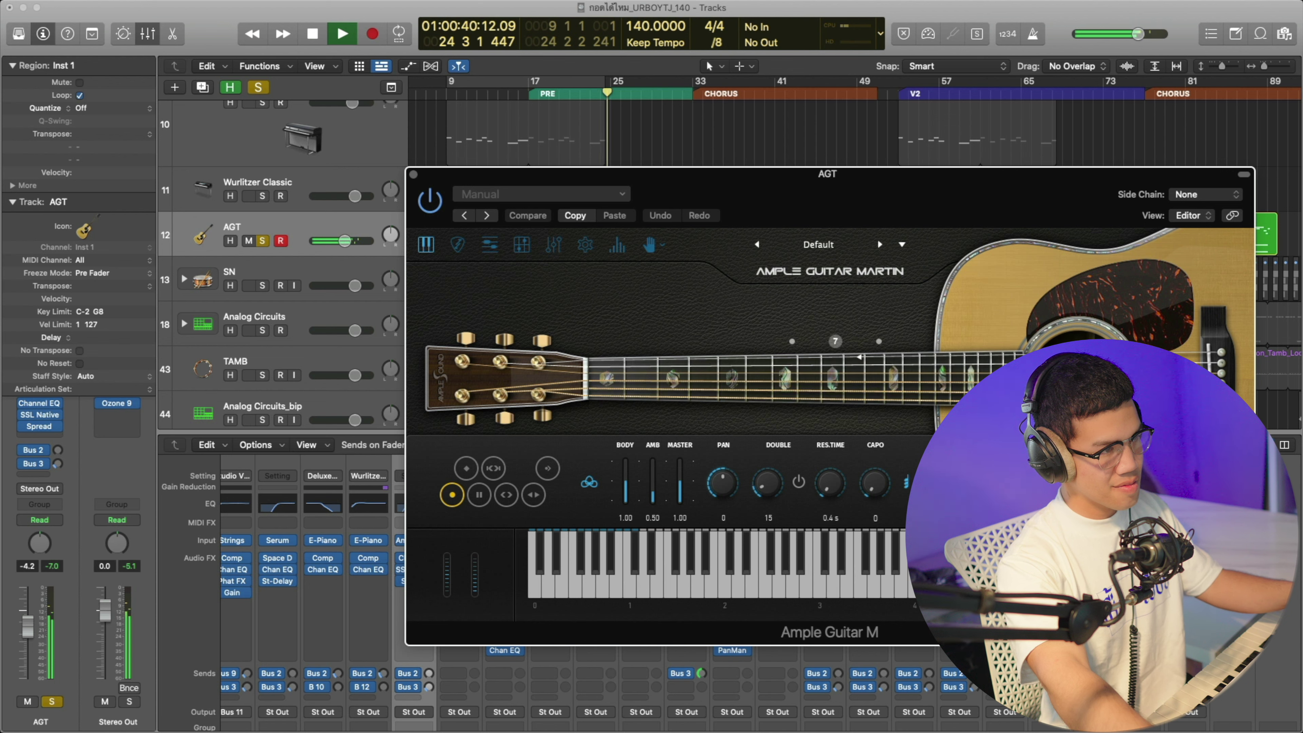
- Stop playback, close the instrument window and replace the AGT track's instrument with Ample Guitar M II Lite
key("space")
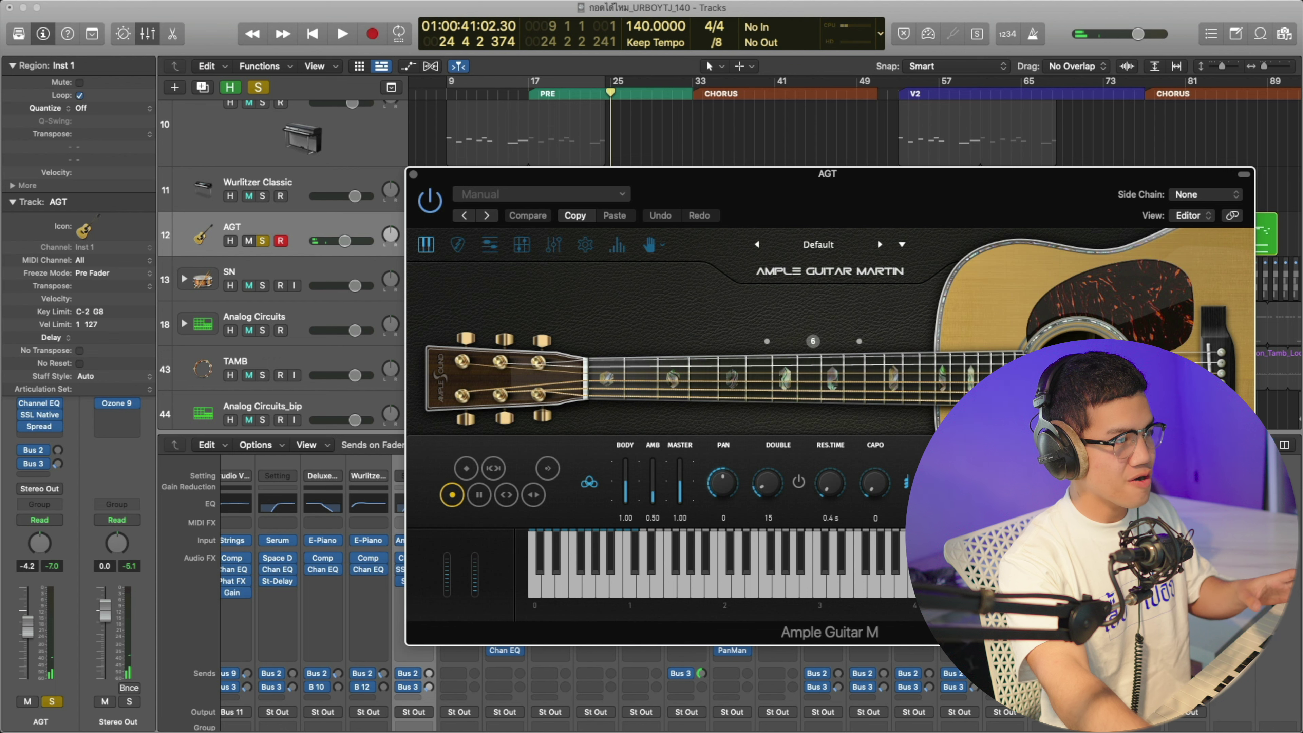
left_click(414, 176)
left_click(429, 542)
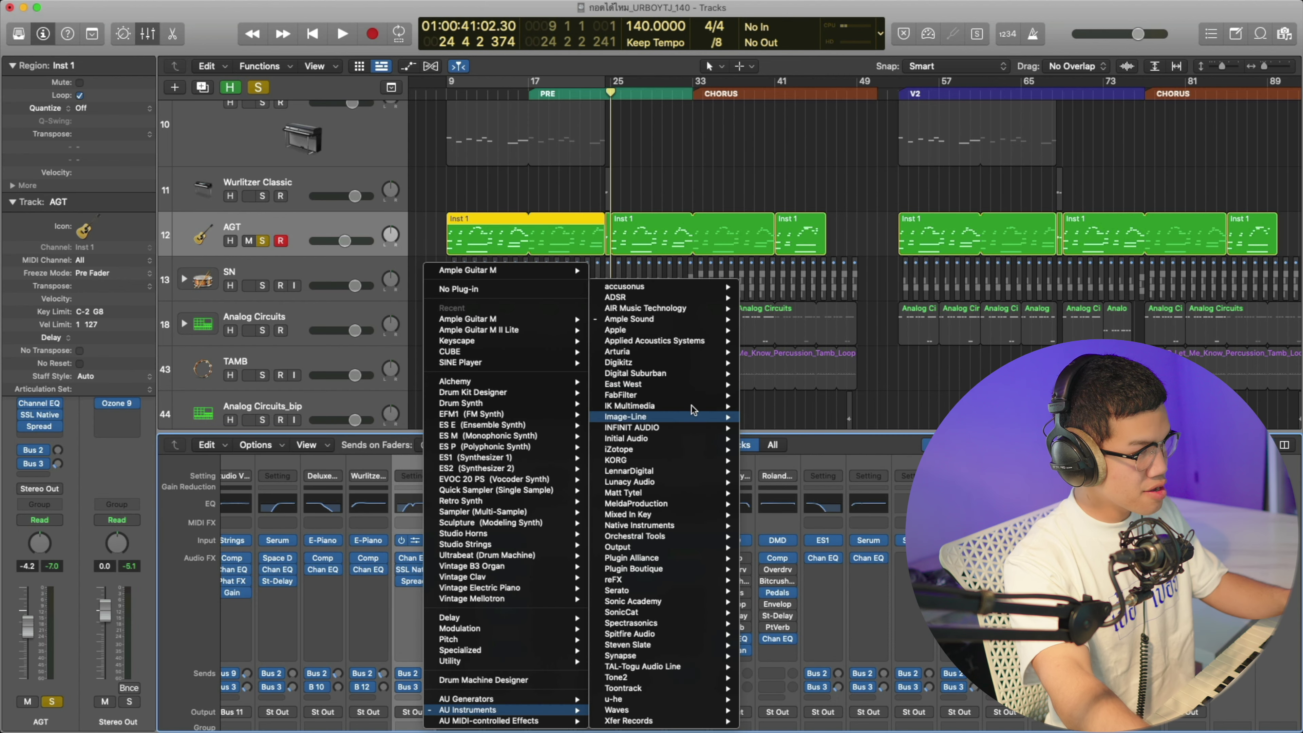
mouse_move(772, 328)
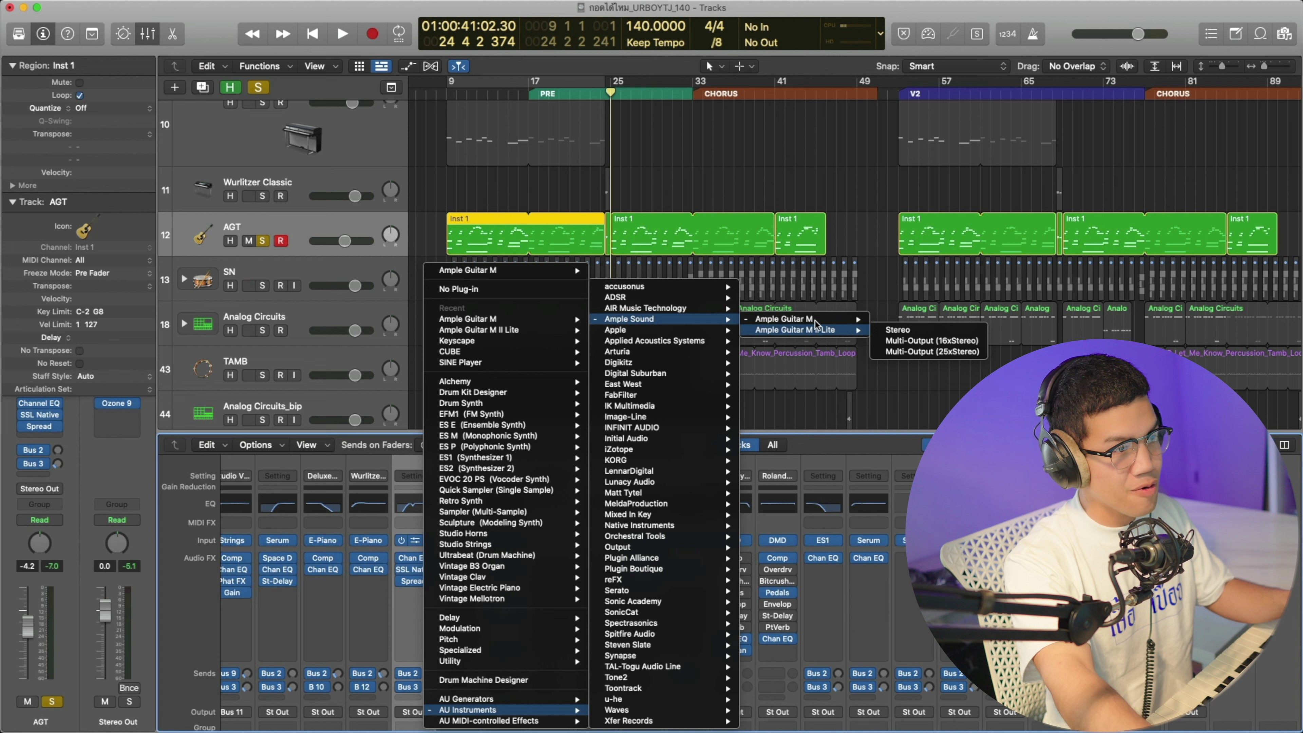
left_click(867, 331)
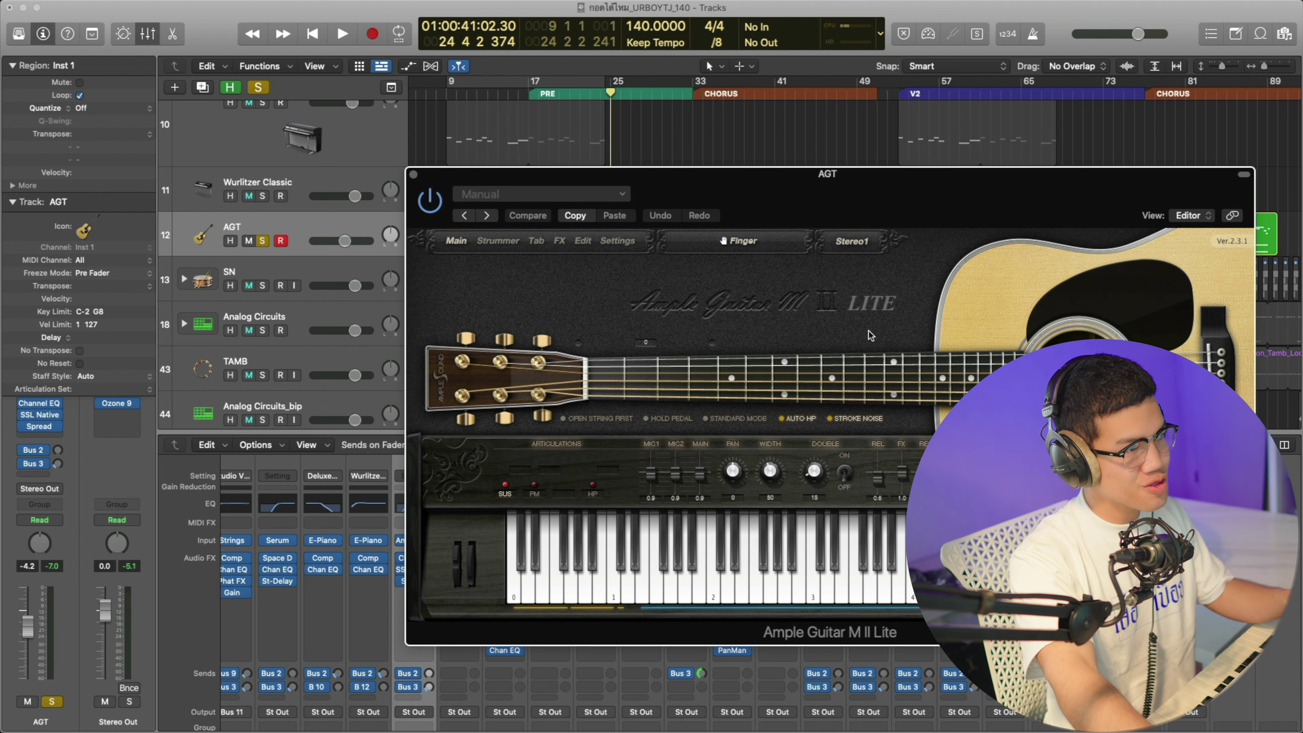
- Play the soloed guitar with the Lite instrument, then unsolo the AGT track and play it within the full mix
left_click(547, 96)
key("space")
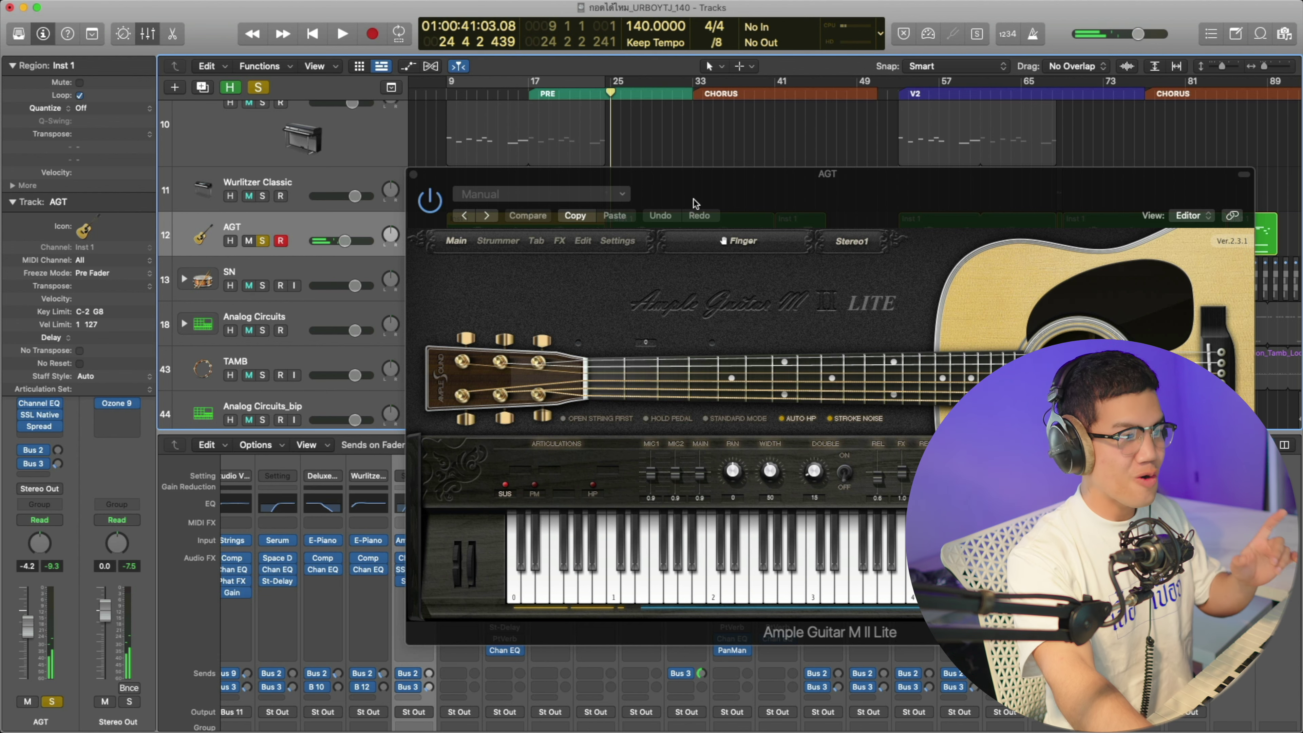
left_click(413, 174)
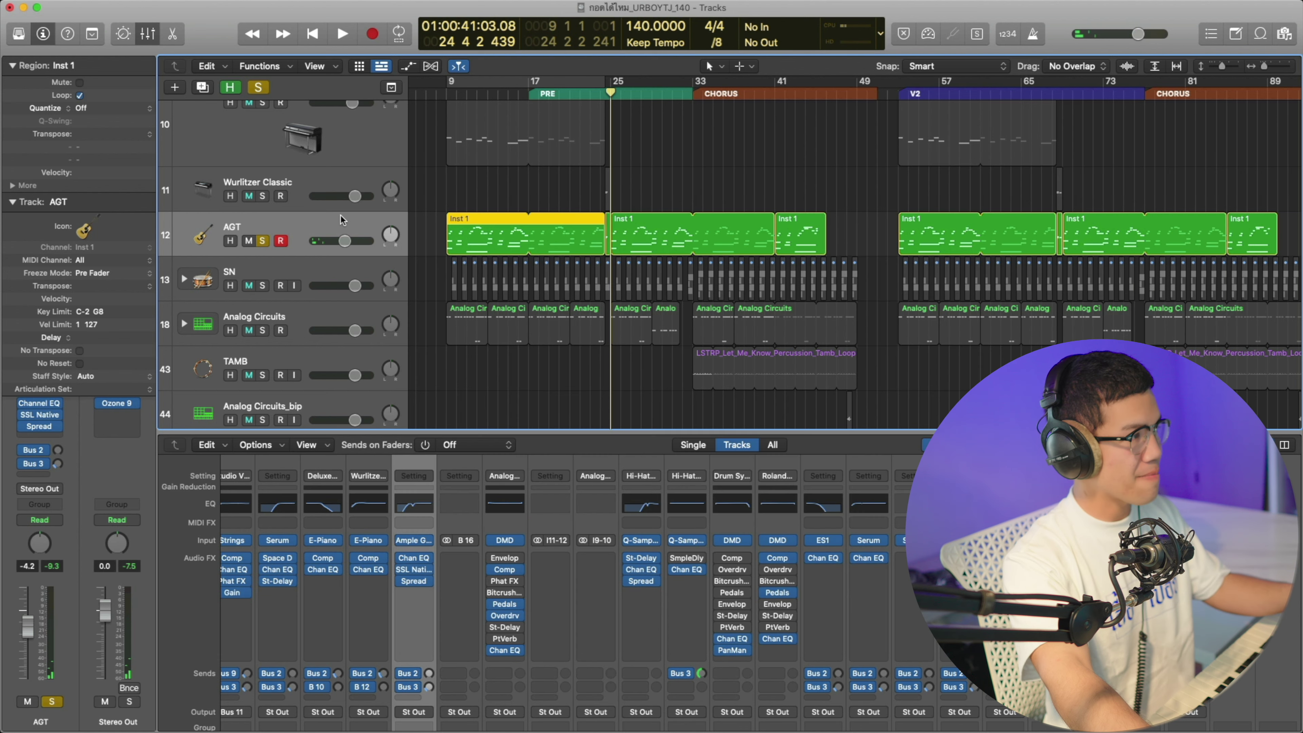
left_click(263, 240)
key("space")
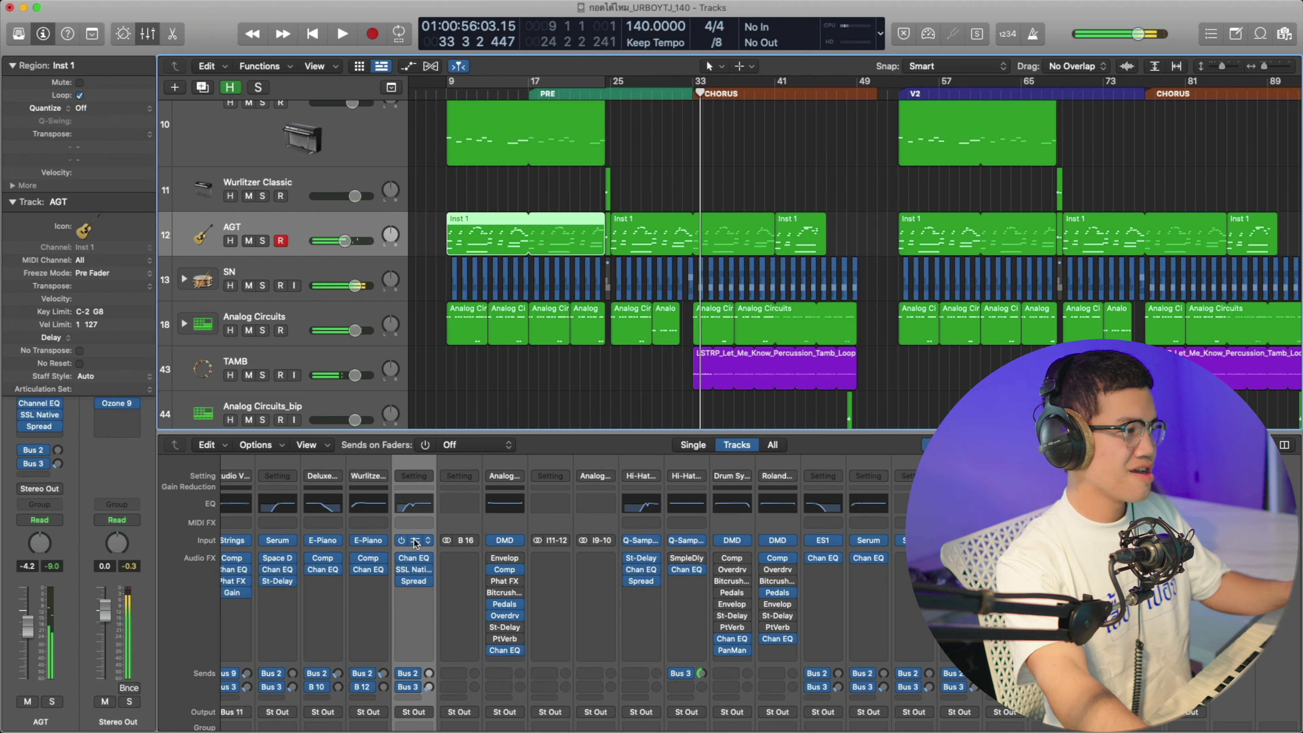
- Check the Lite instrument's window and switch the AGT track back to the stereo Ample Guitar M
left_click(414, 541)
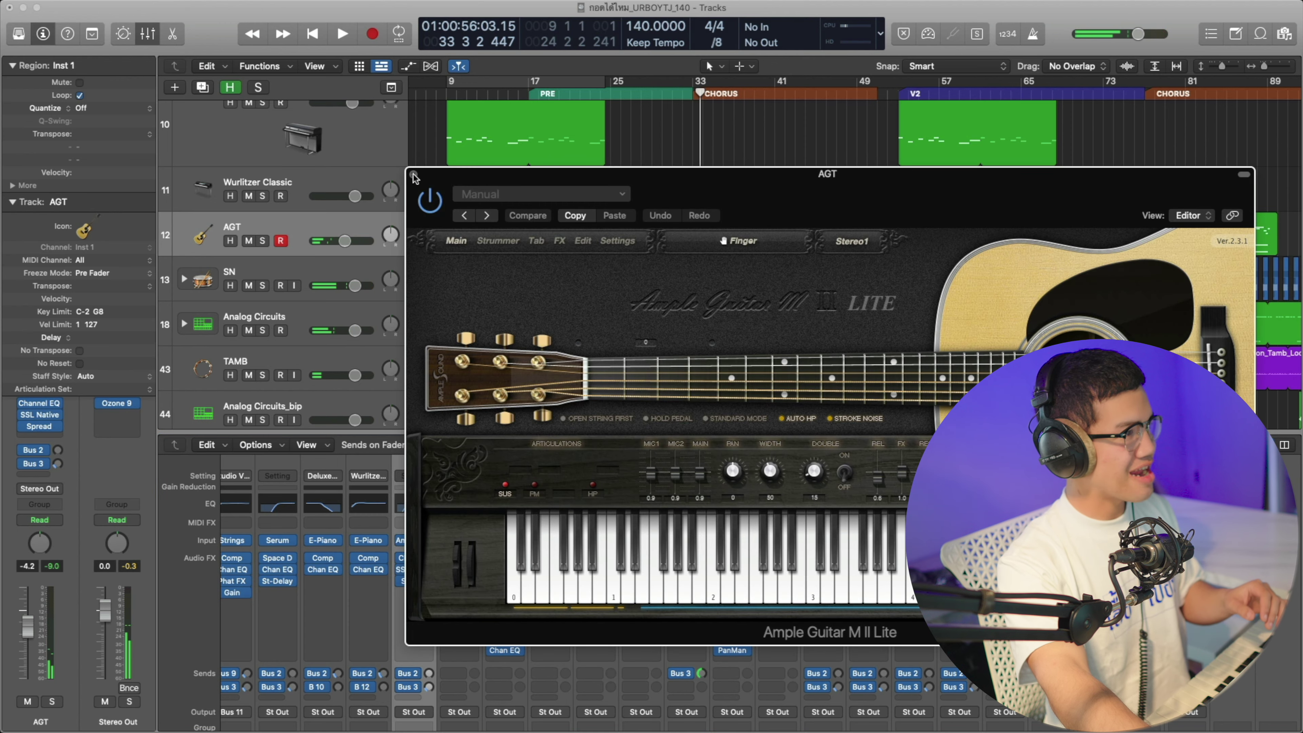
left_click(414, 176)
left_click(429, 543)
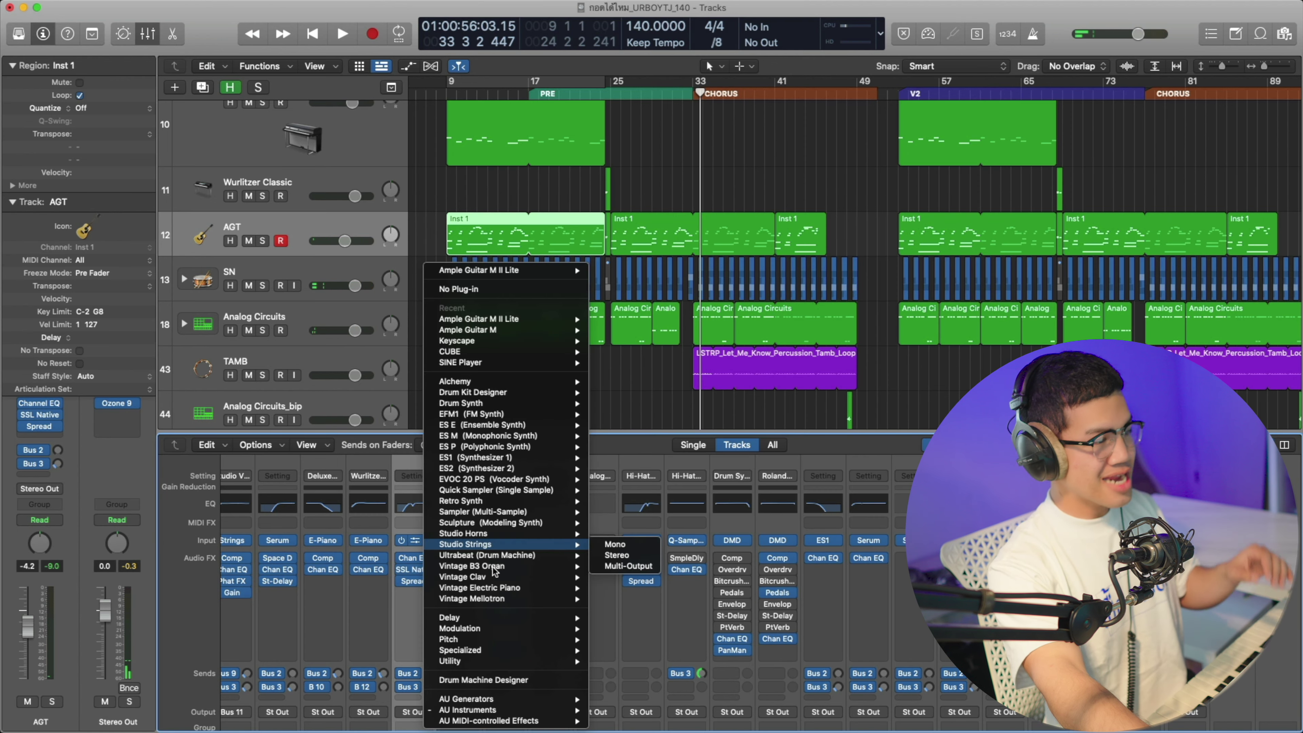
mouse_move(493, 712)
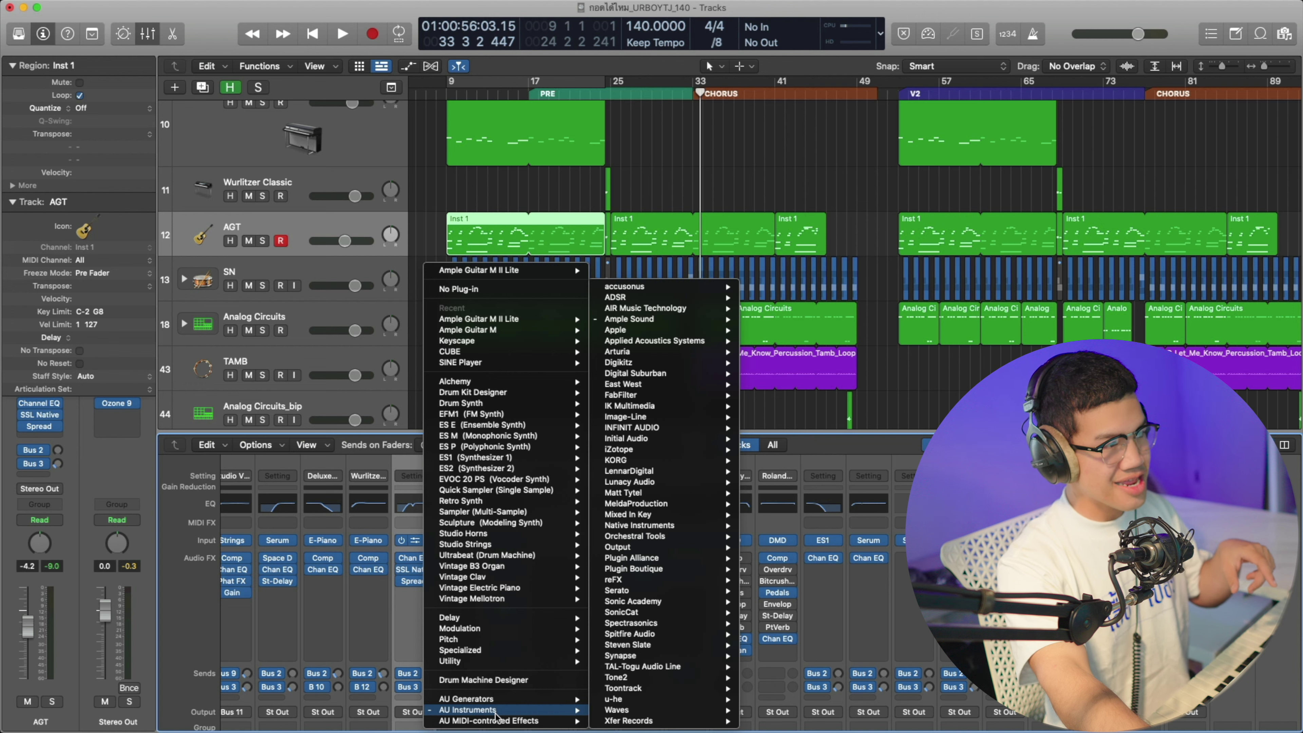
mouse_move(708, 321)
mouse_move(788, 323)
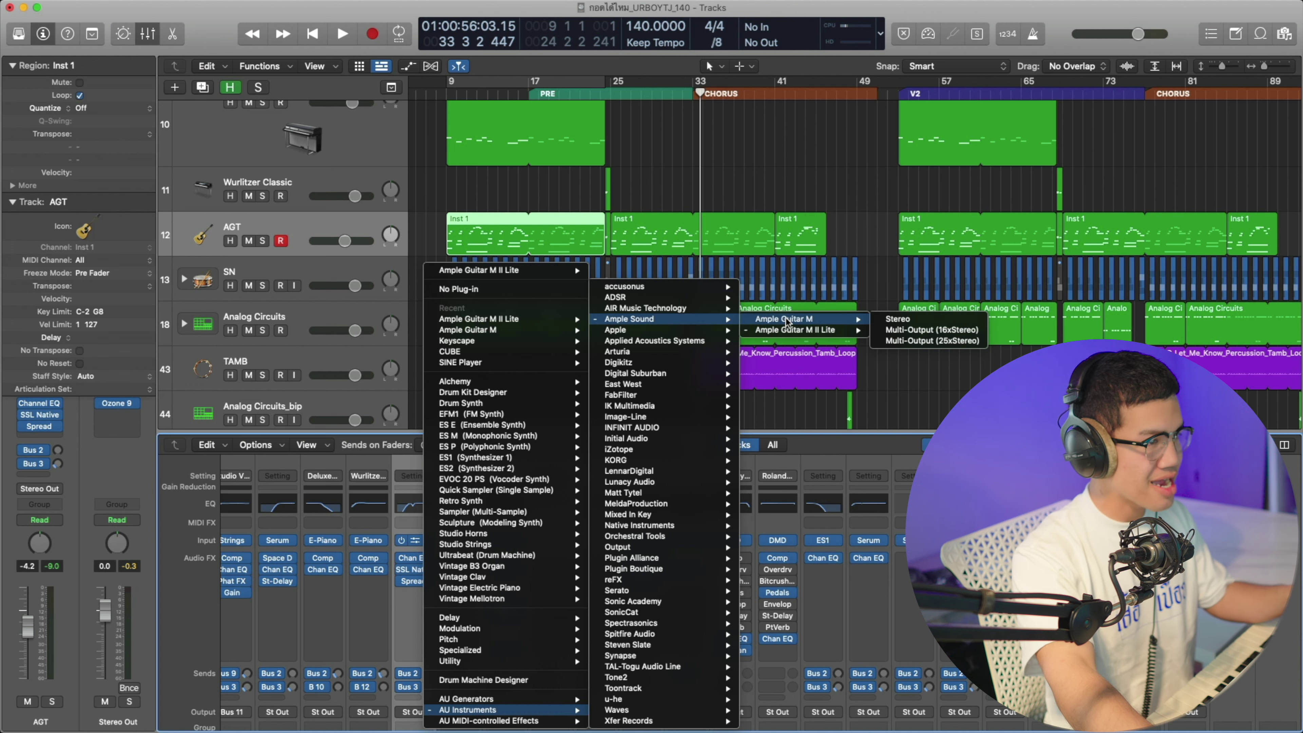
left_click(921, 324)
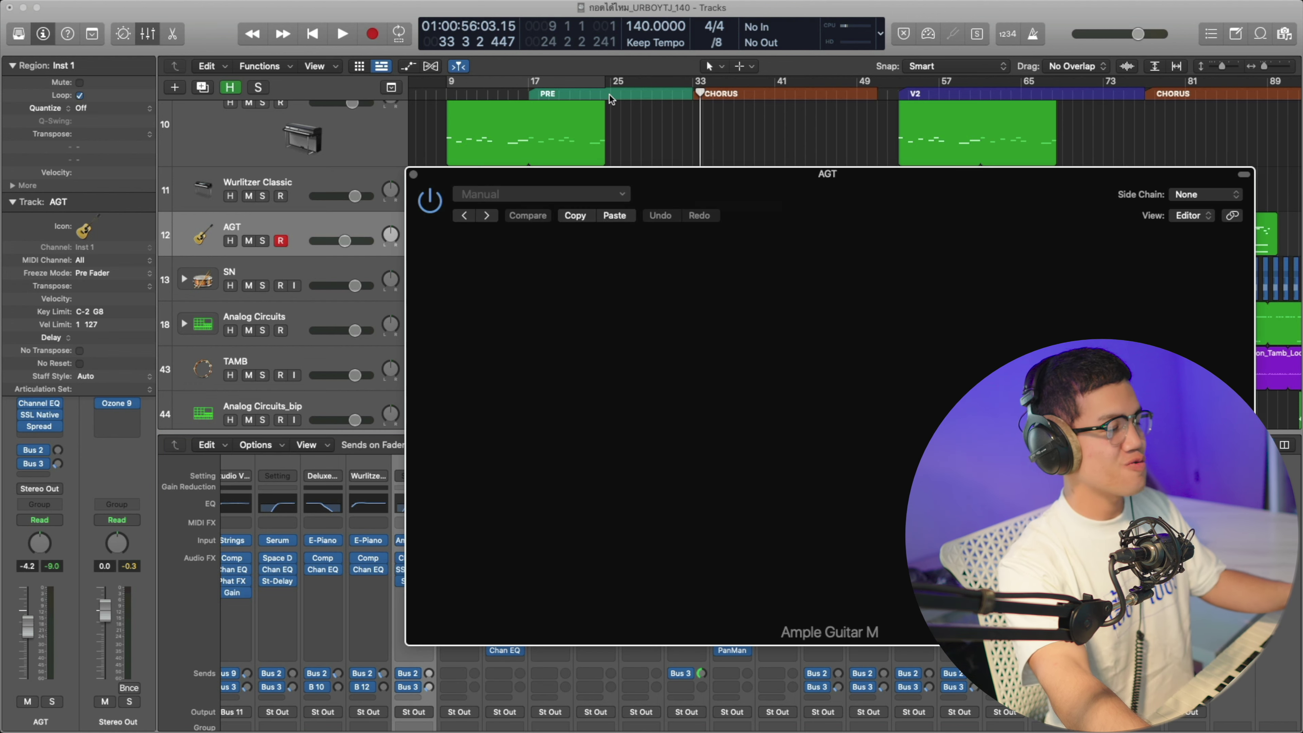
- Play the full mix from around bar 25 with Ample Guitar M loaded and close the instrument window
left_click(609, 95)
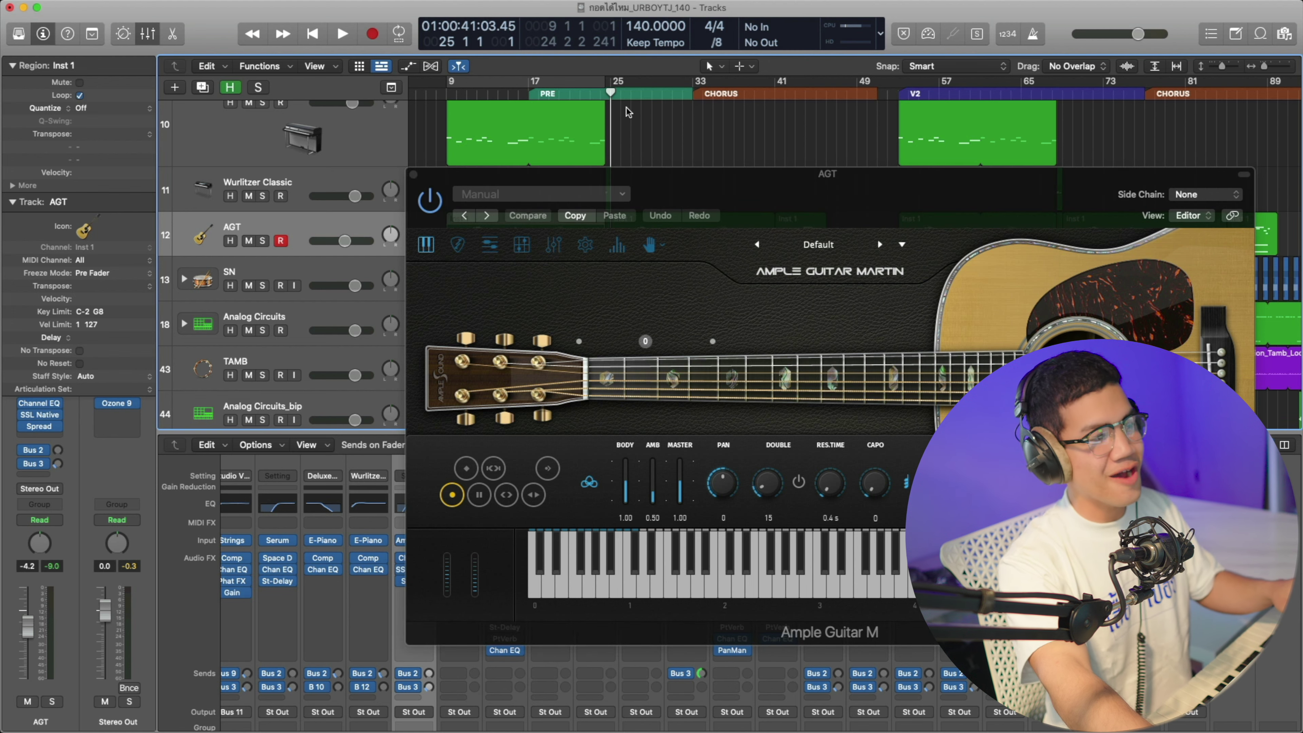
key("space")
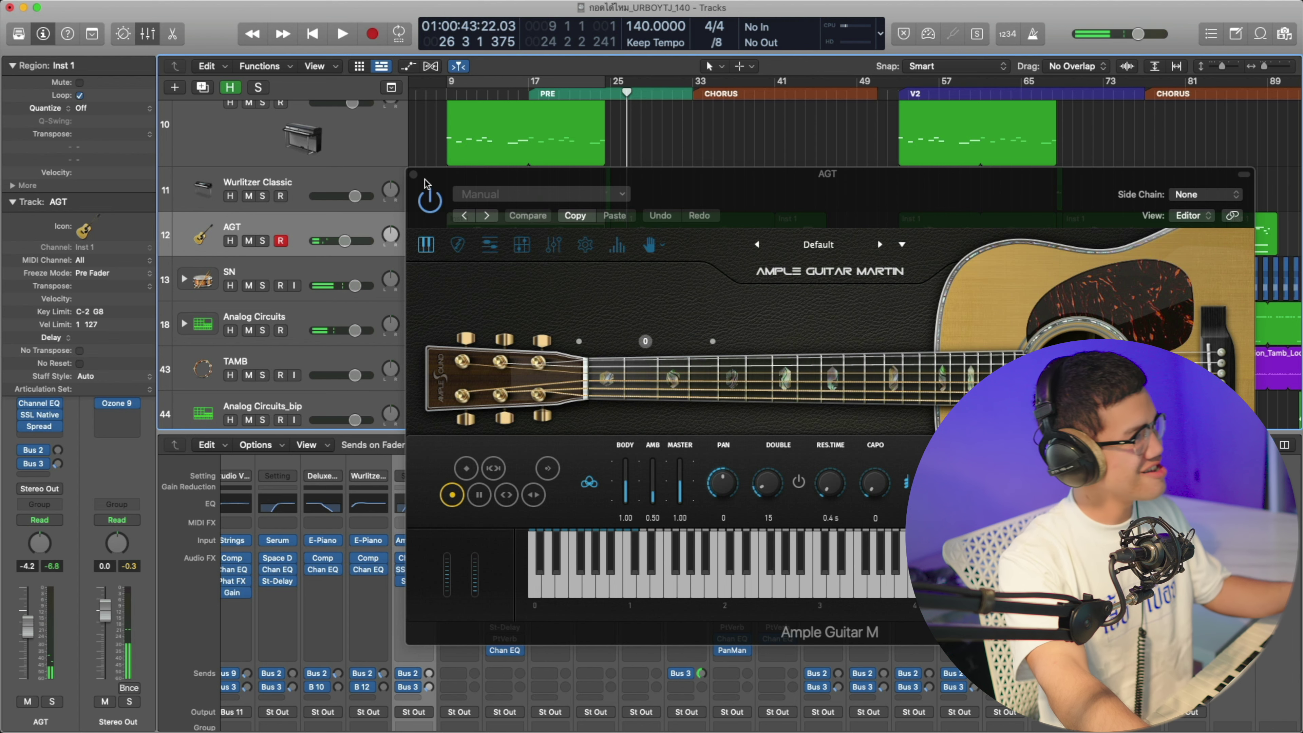
left_click(414, 174)
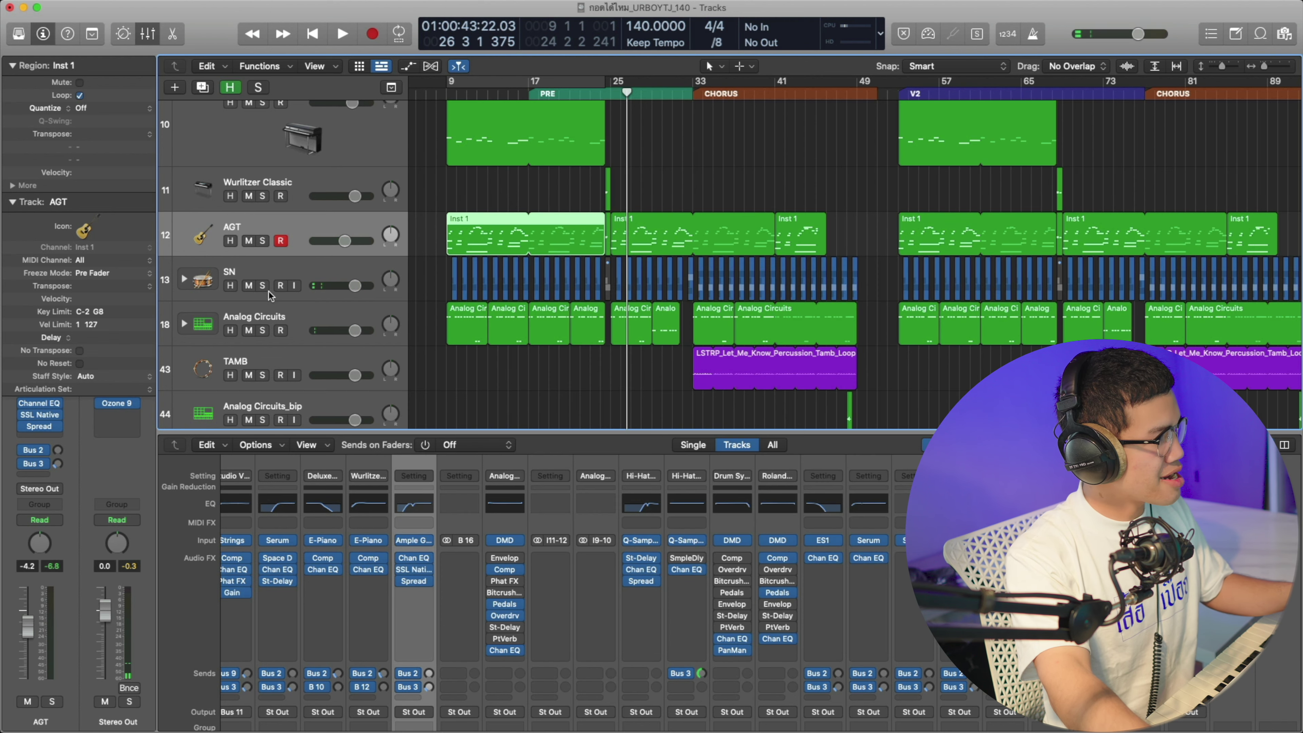
- Solo the drum and percussion tracks from SN down to Roland TR-808, with the mixer hidden, and play them into the chorus
left_click(263, 286)
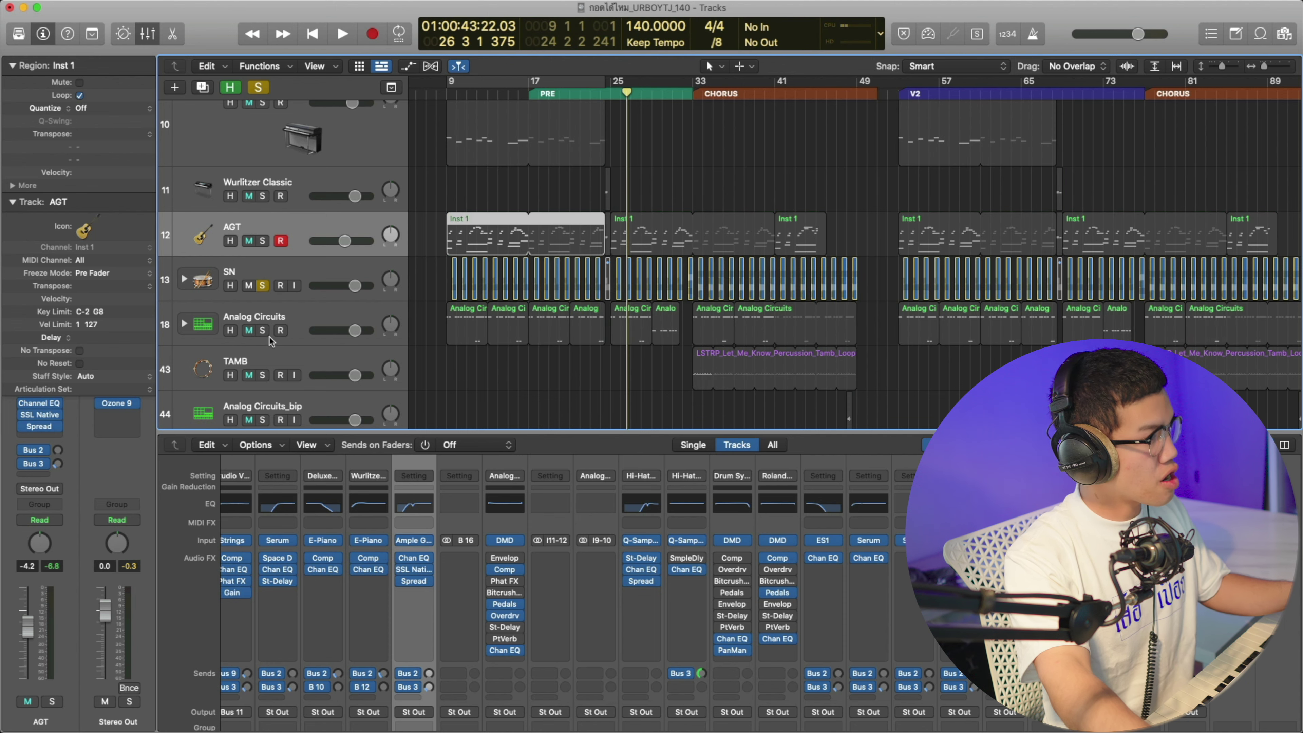
left_click(262, 330)
left_click(263, 375)
scroll(267, 398, "down", 1)
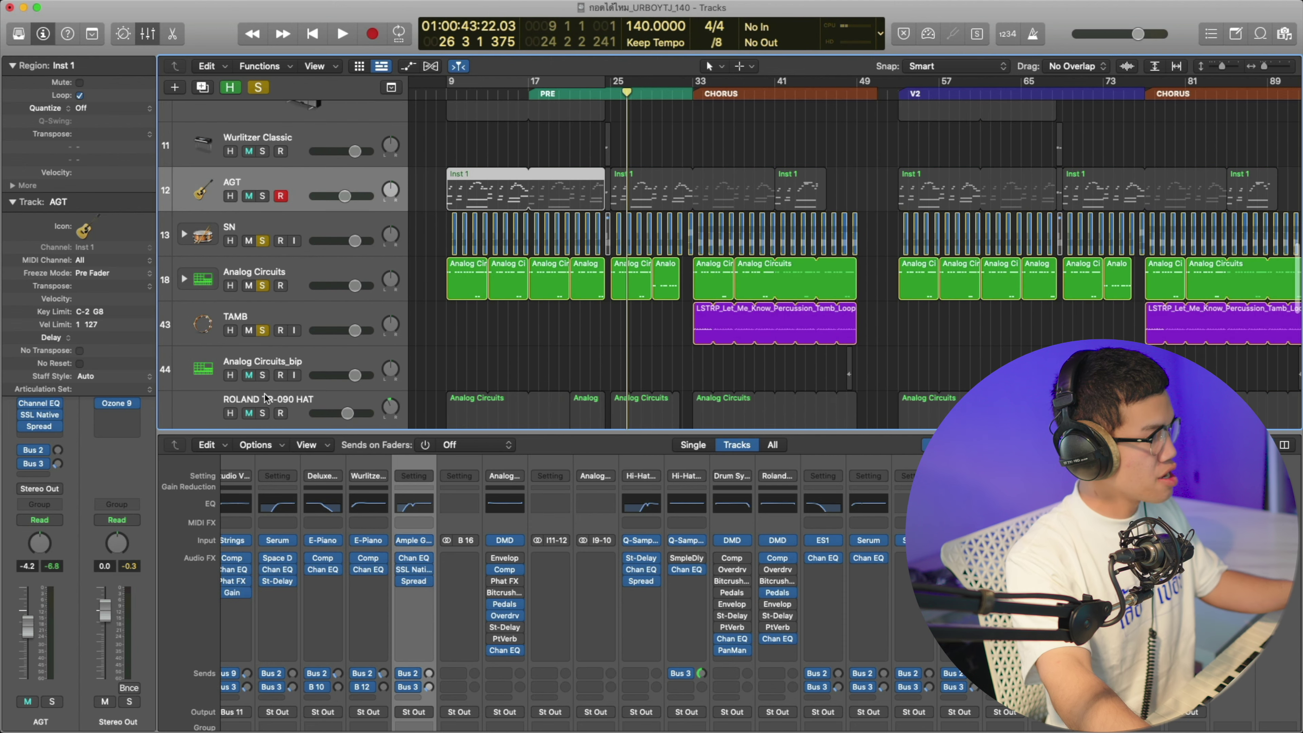
key("x")
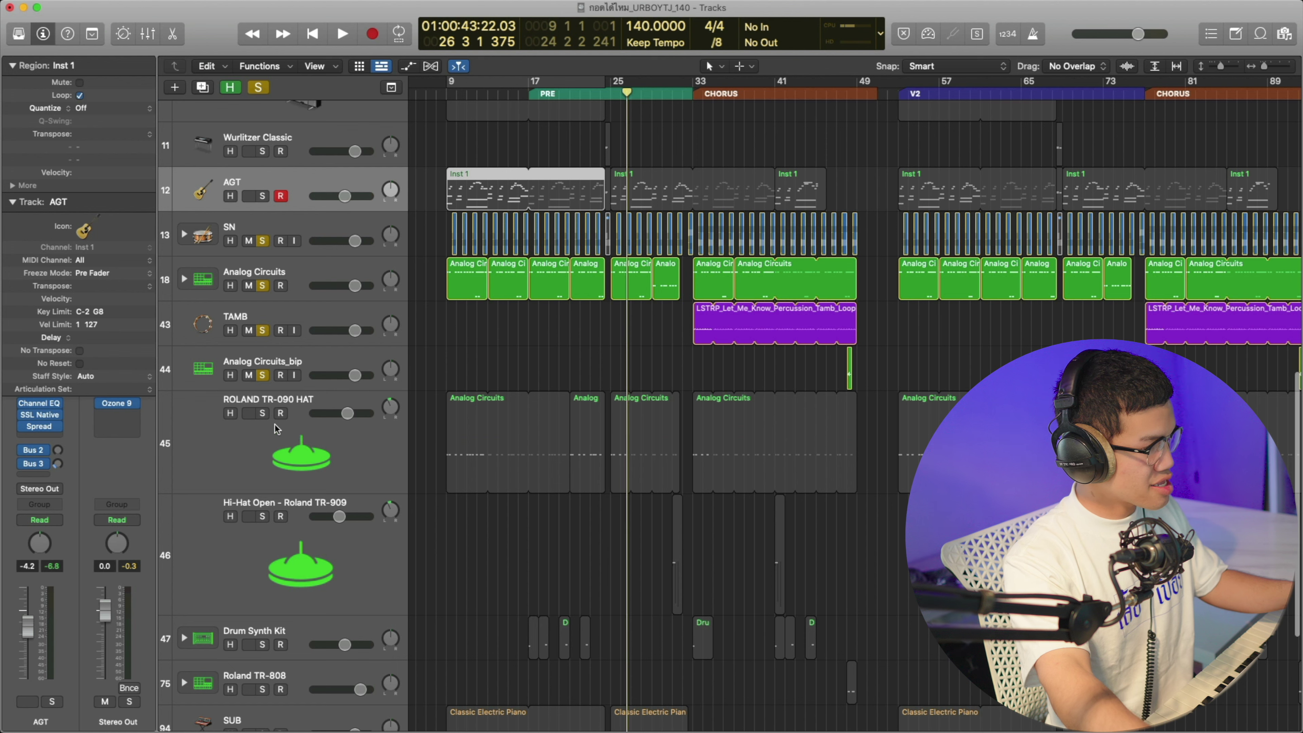
left_click(263, 414)
left_click(262, 517)
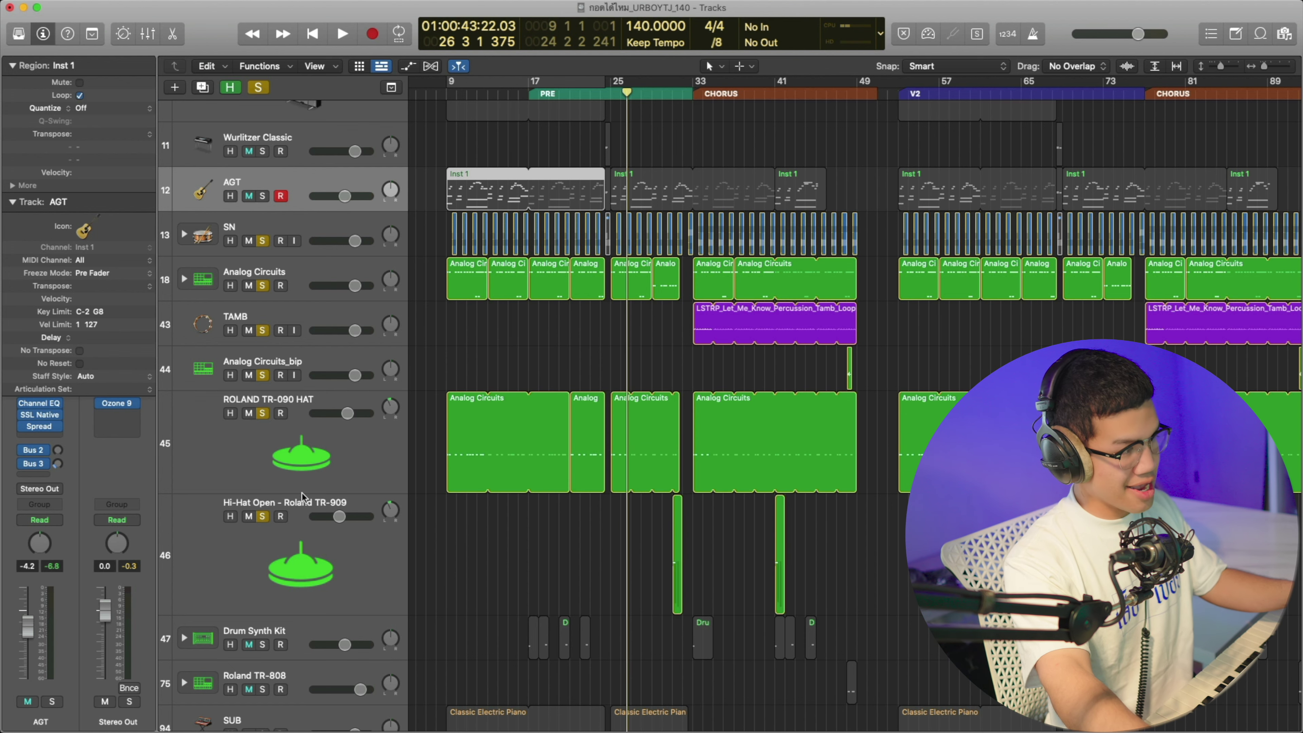
left_click(263, 644)
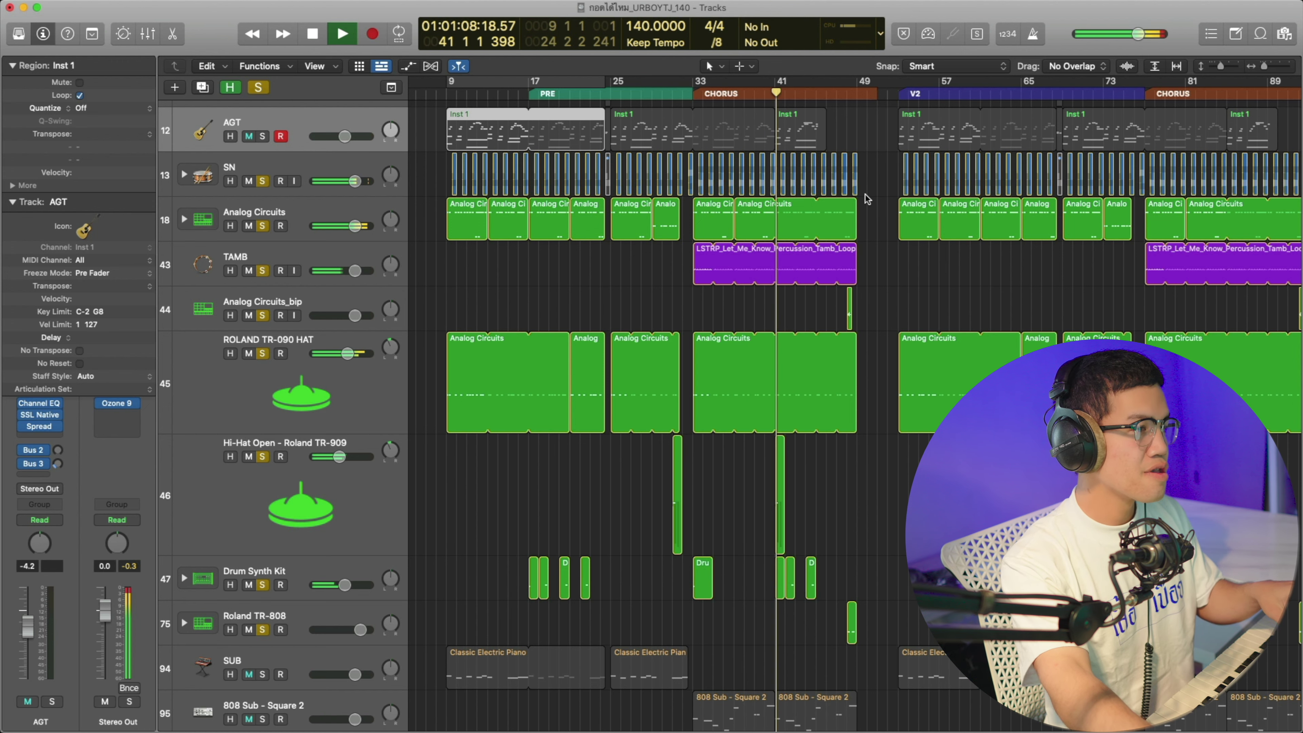
key("space")
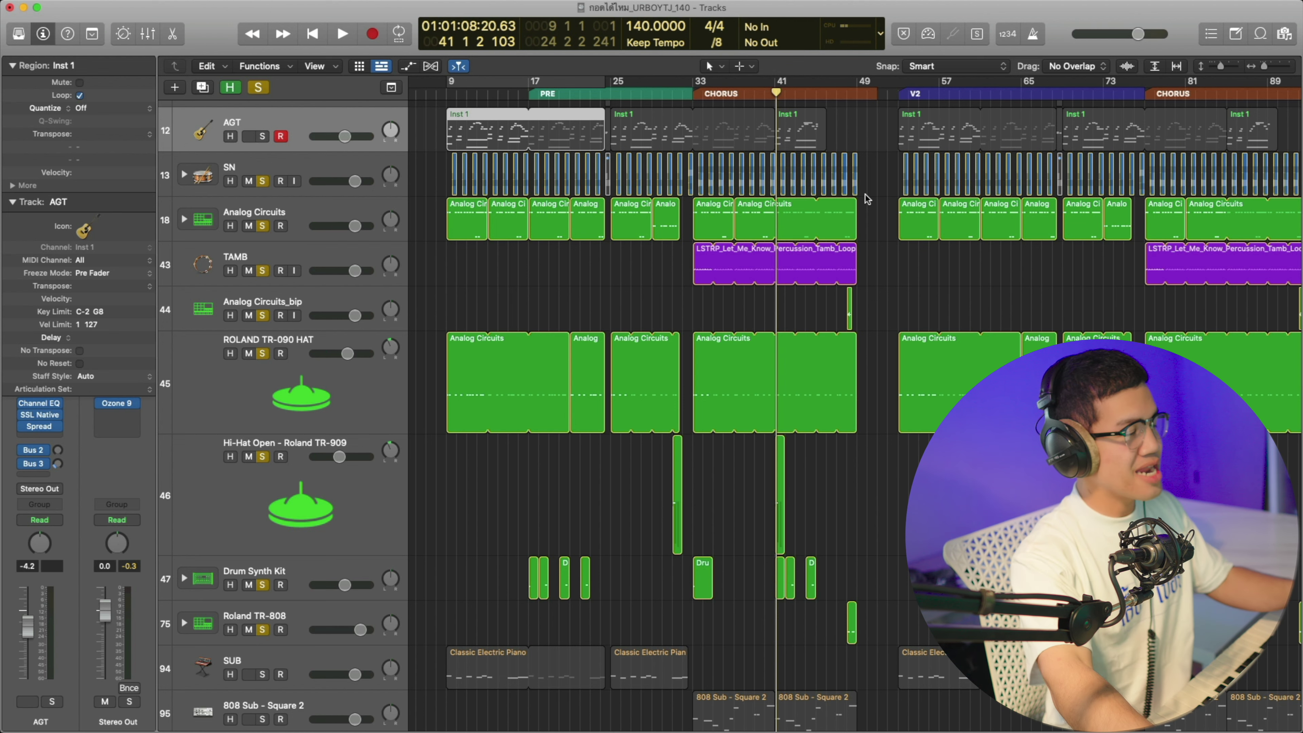
- Look over the whole track list, from the piano and strings through the expanded Analog Circuits kit sounds to the bass tracks
scroll(308, 248, "up", 15)
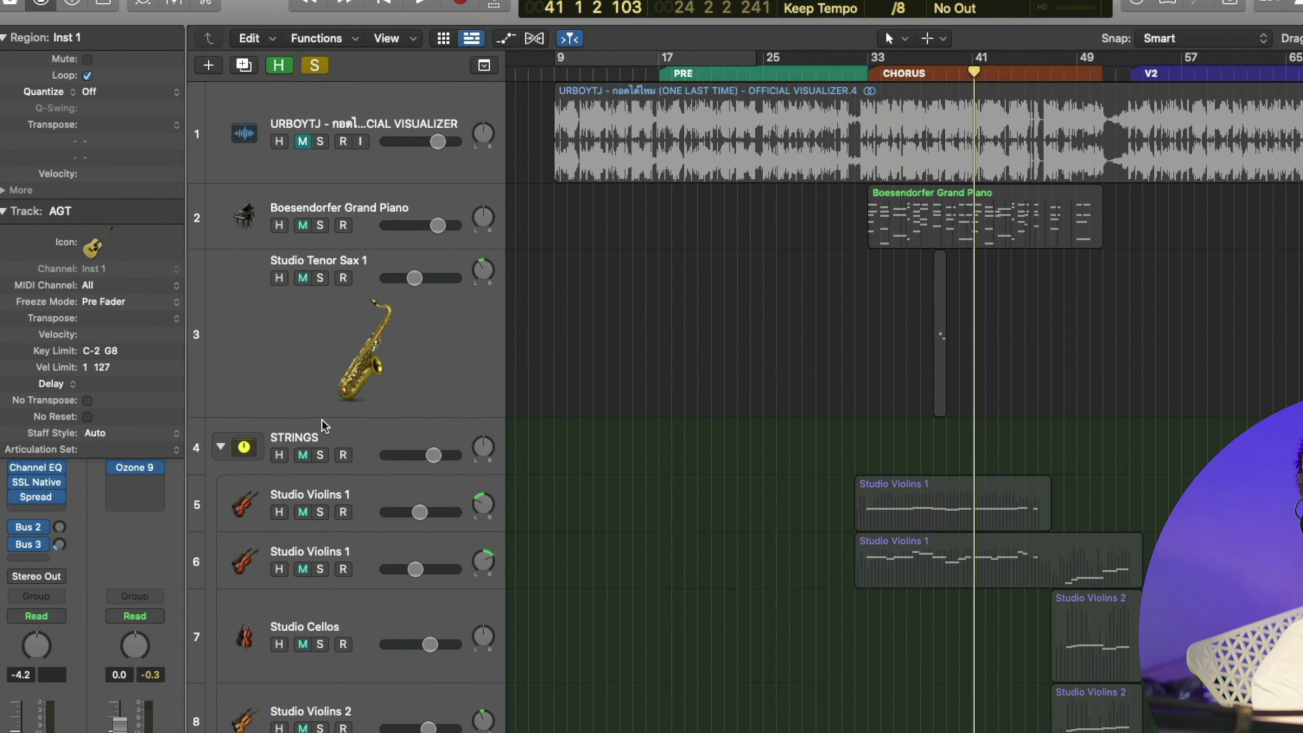
scroll(272, 370, "down", 5)
scroll(386, 481, "down", 2)
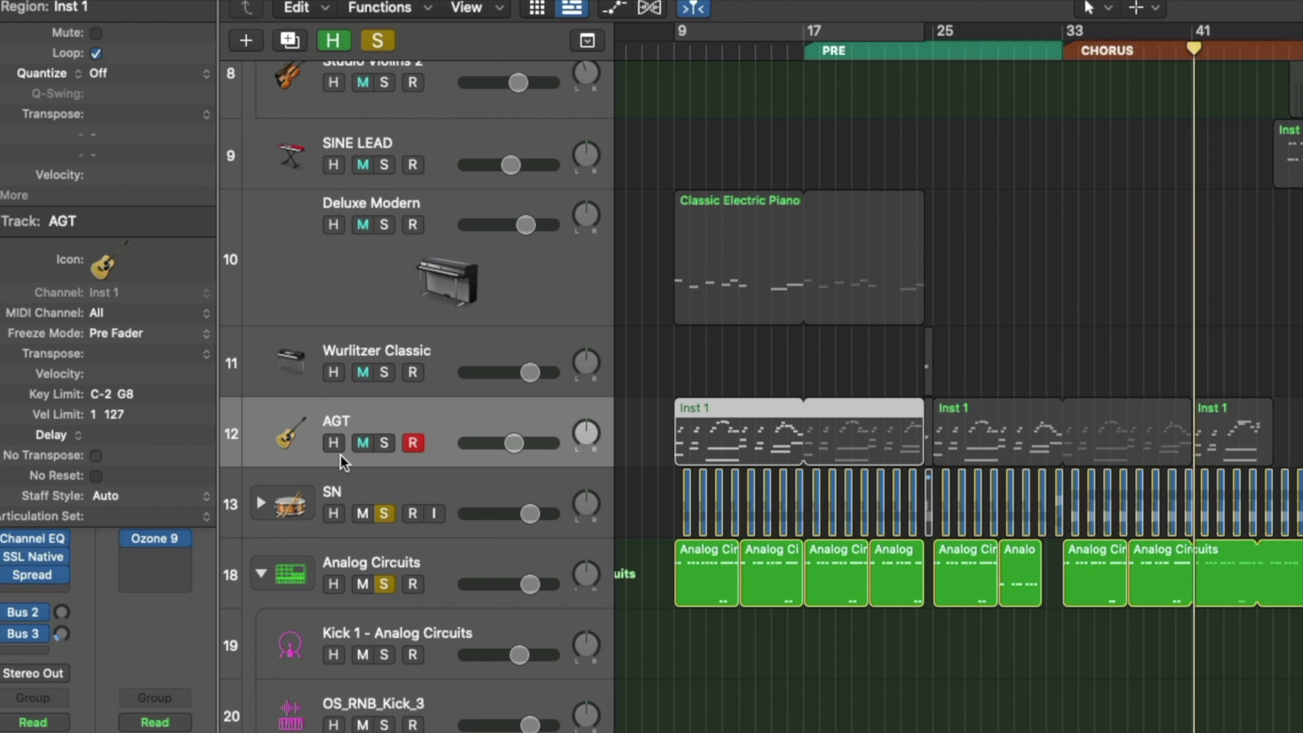
scroll(345, 453, "down", 15)
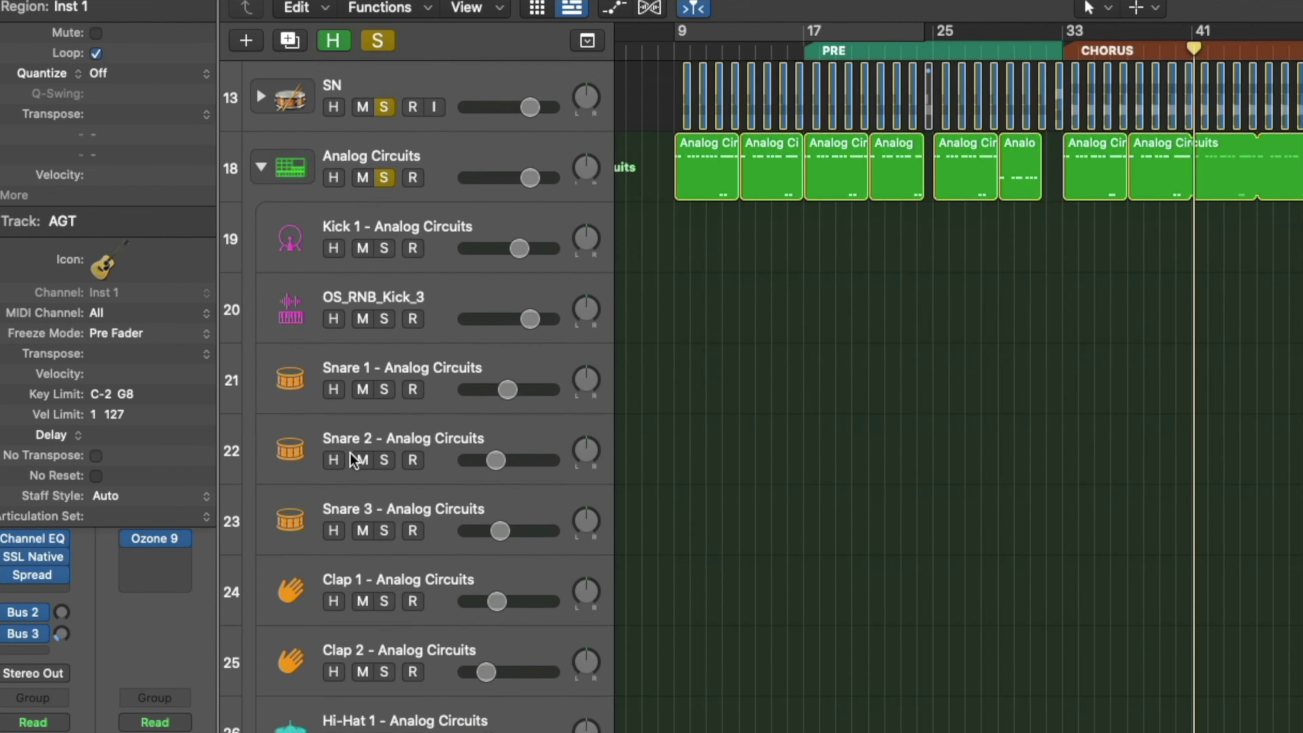
scroll(337, 433, "down", 6)
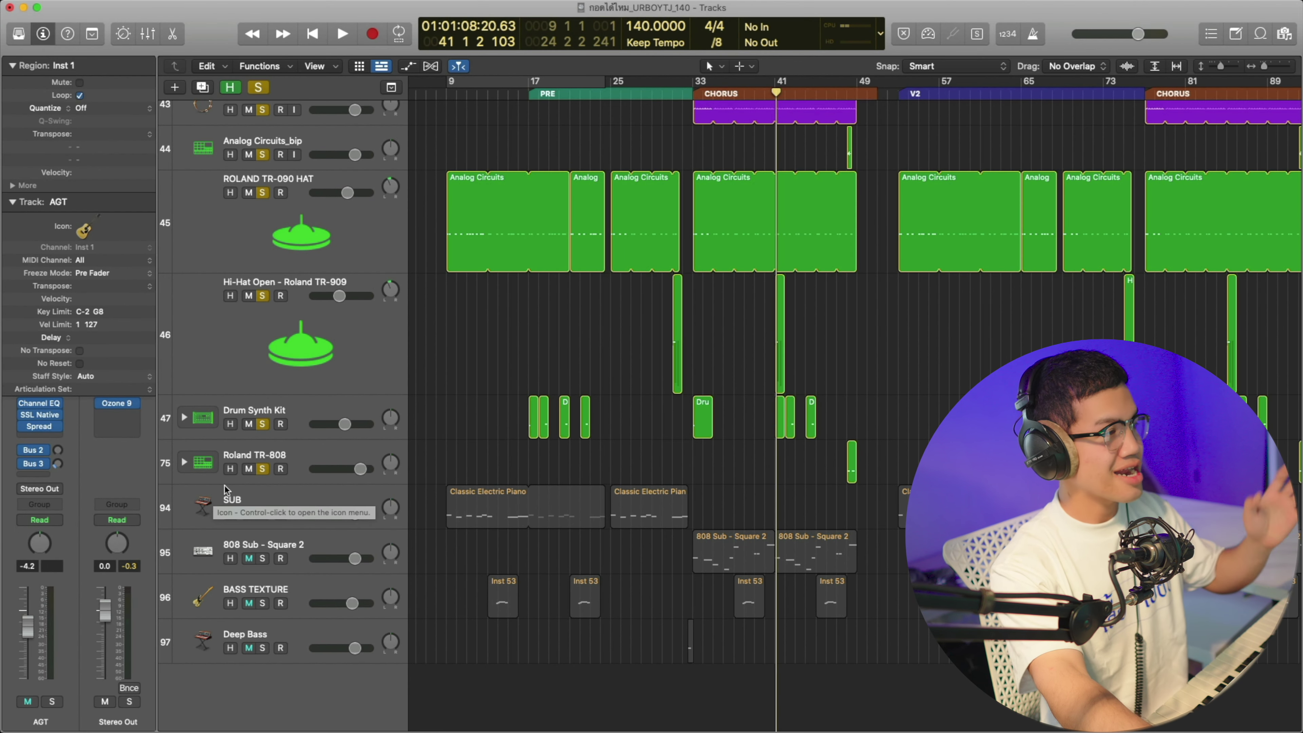
scroll(234, 485, "up", 2)
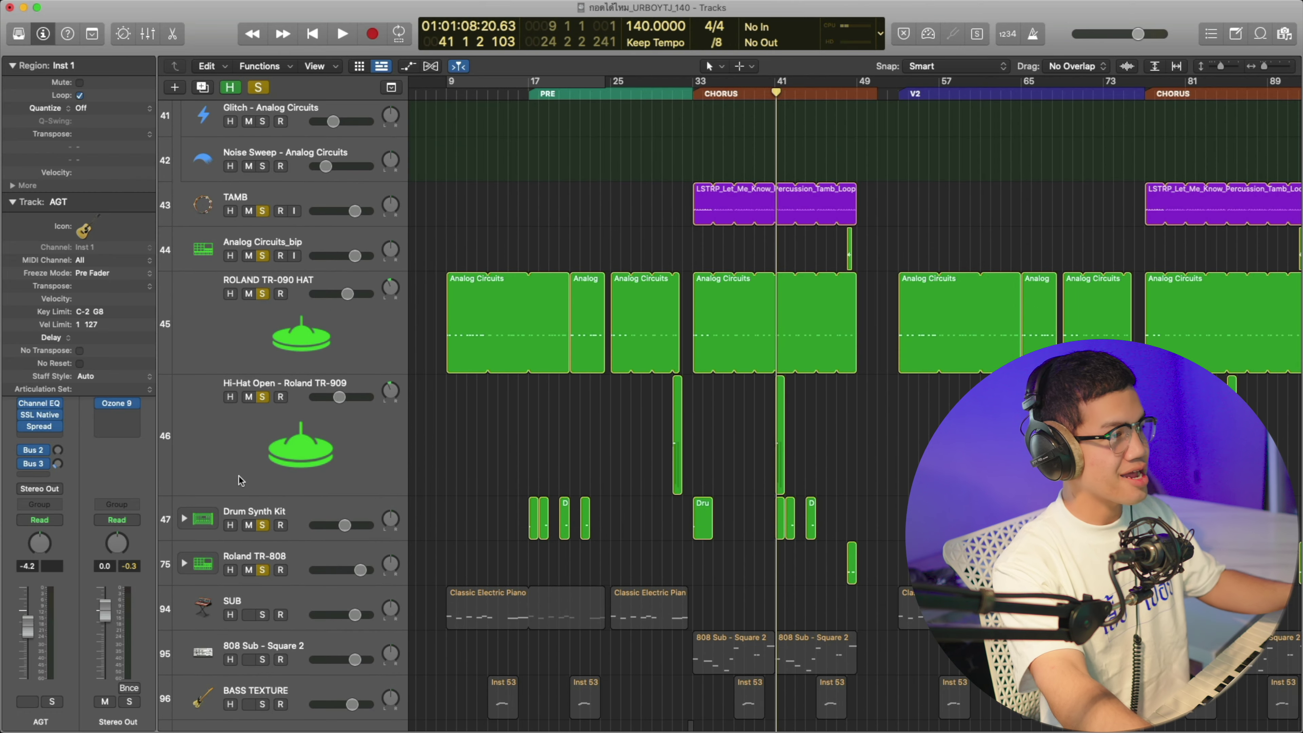
scroll(239, 477, "up", 2)
- Select the ROLAND TR-090 HAT, Hi-Hat Open and Analog Circuits_bip tracks in turn, and play the soloed drums from bar 33
left_click(327, 468)
left_click(327, 522)
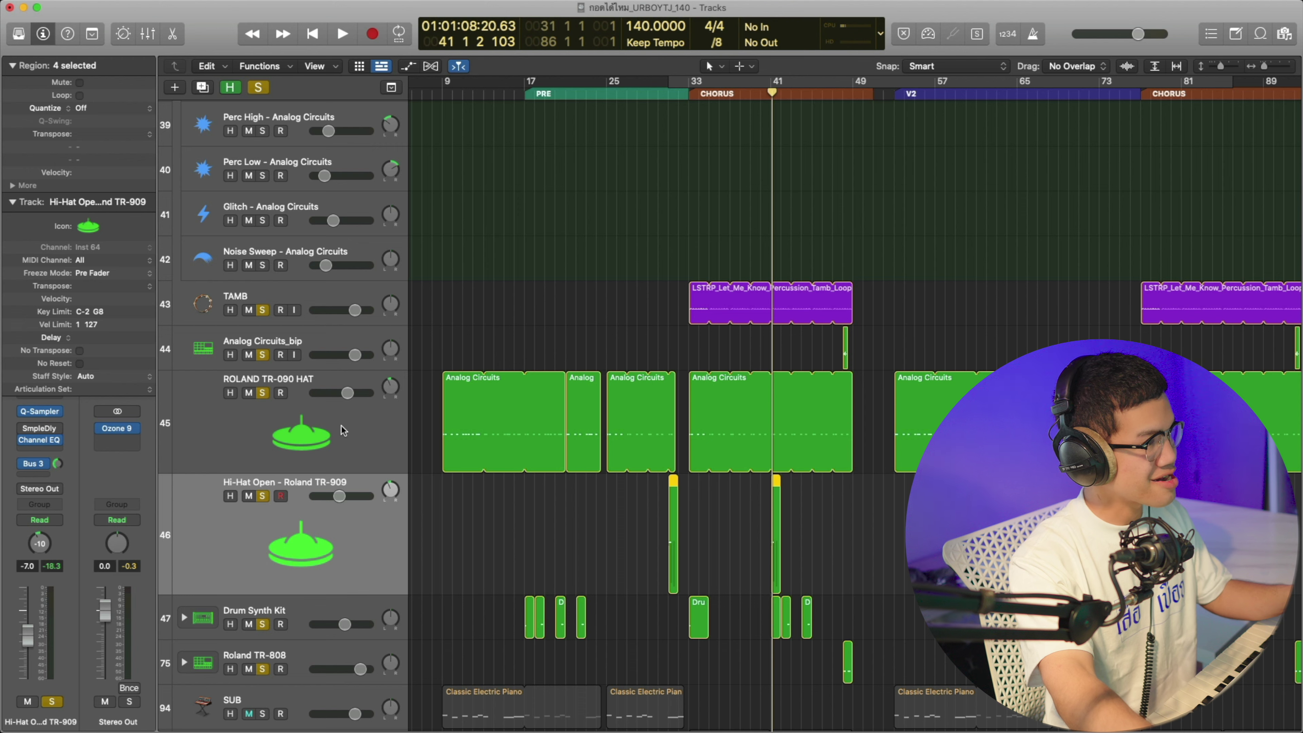
left_click(293, 341)
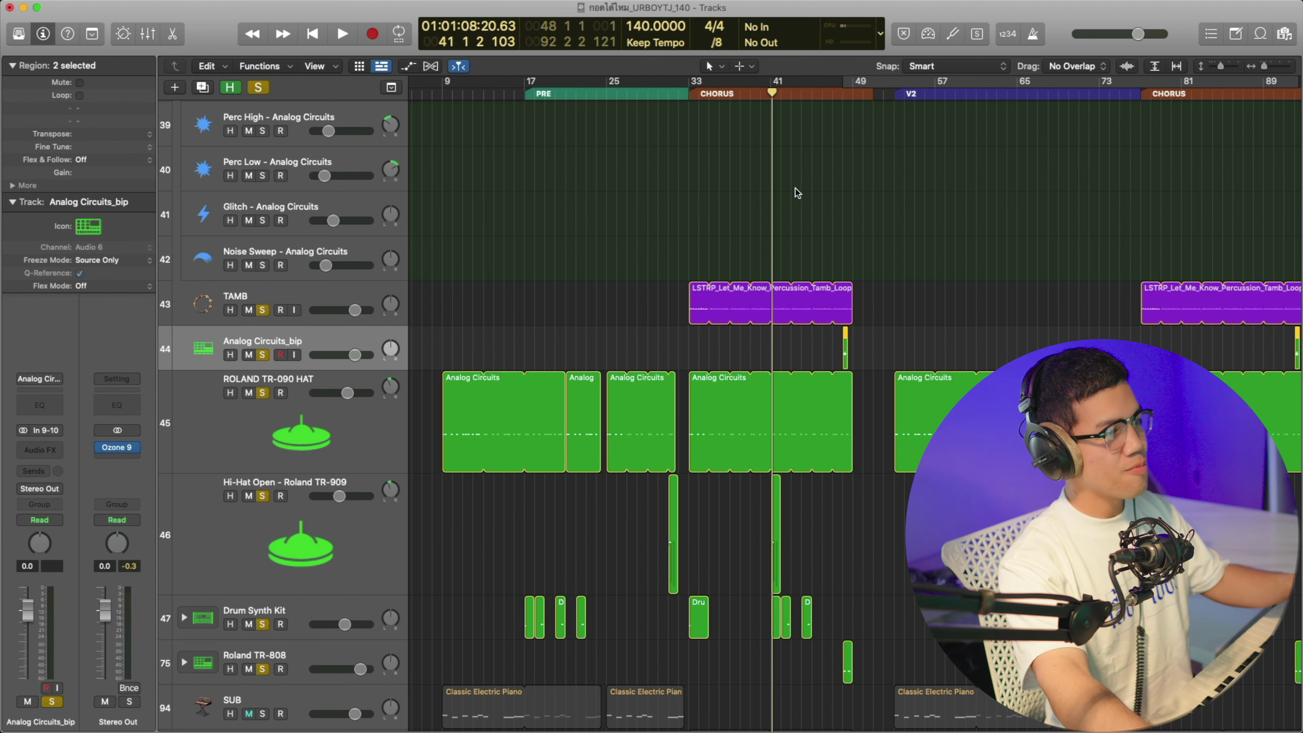
left_click(702, 98)
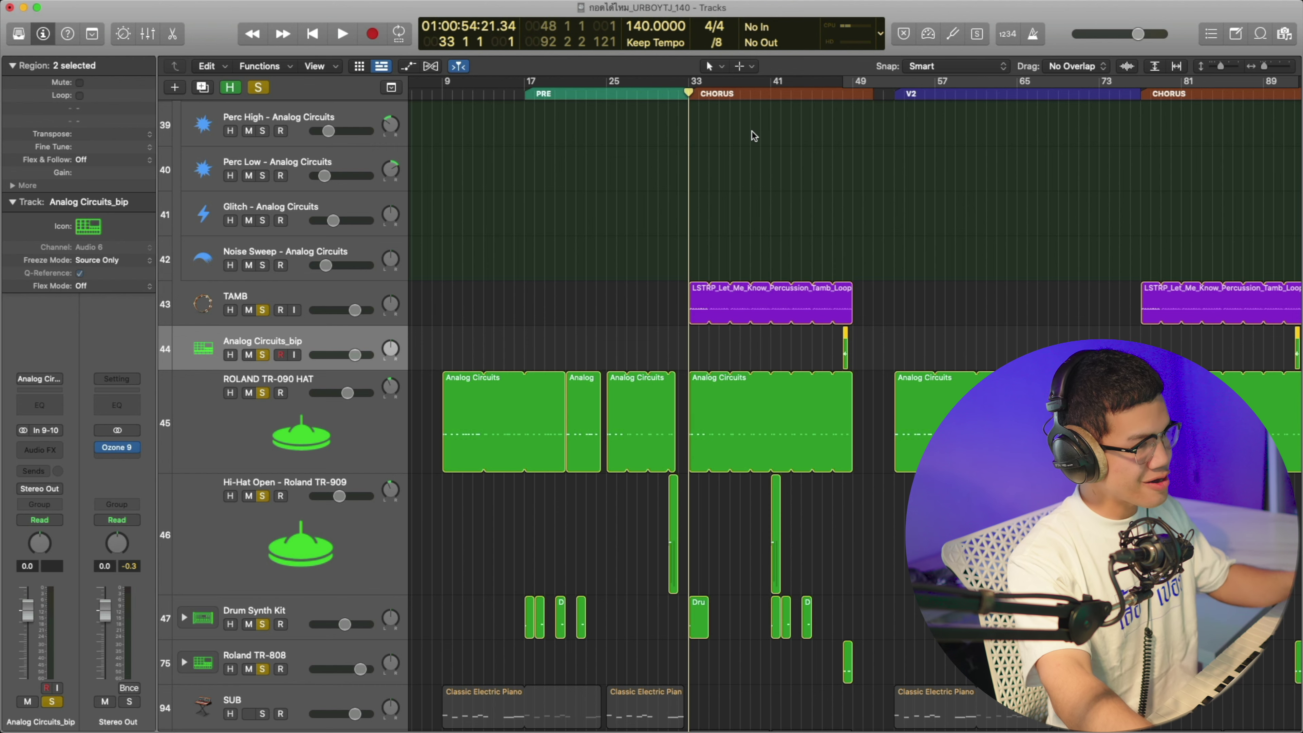
key("space")
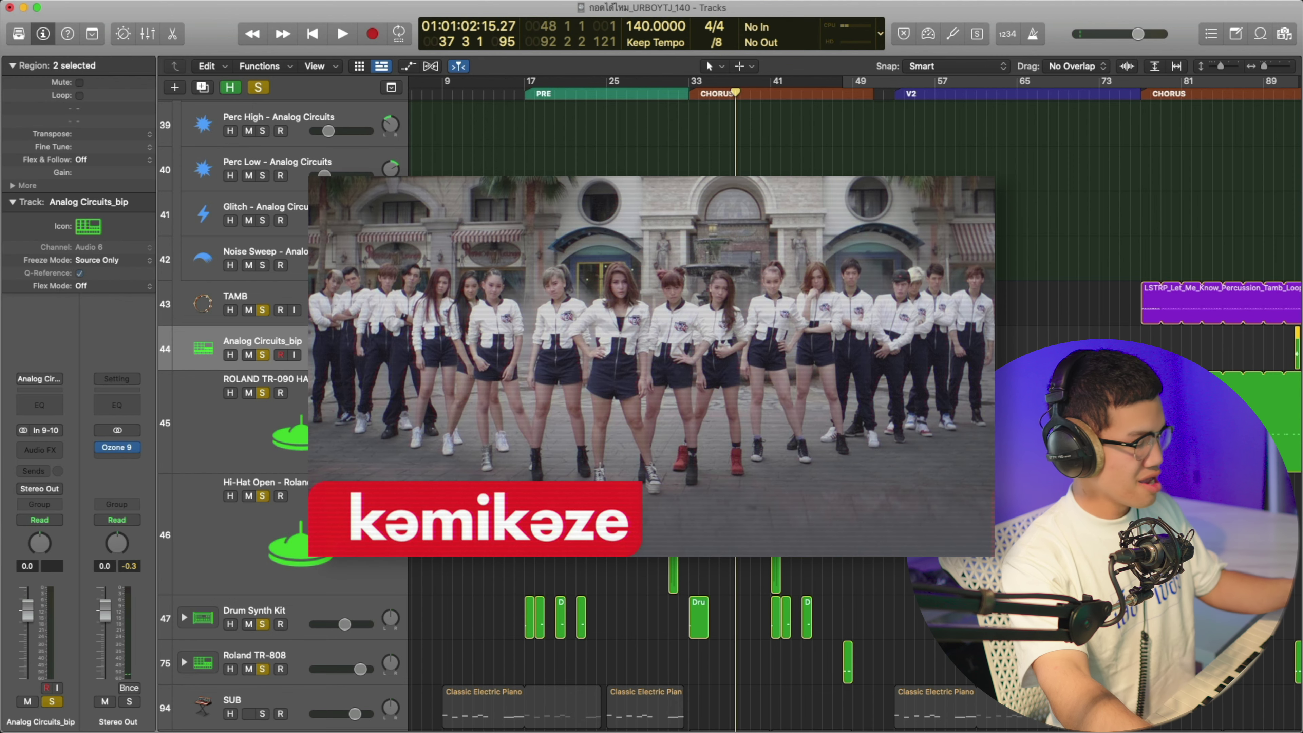
- Examine the Analog Circuits drum pattern starting at bar 33 in the Piano Roll during playback and close the editor
scroll(843, 326, "up", 10)
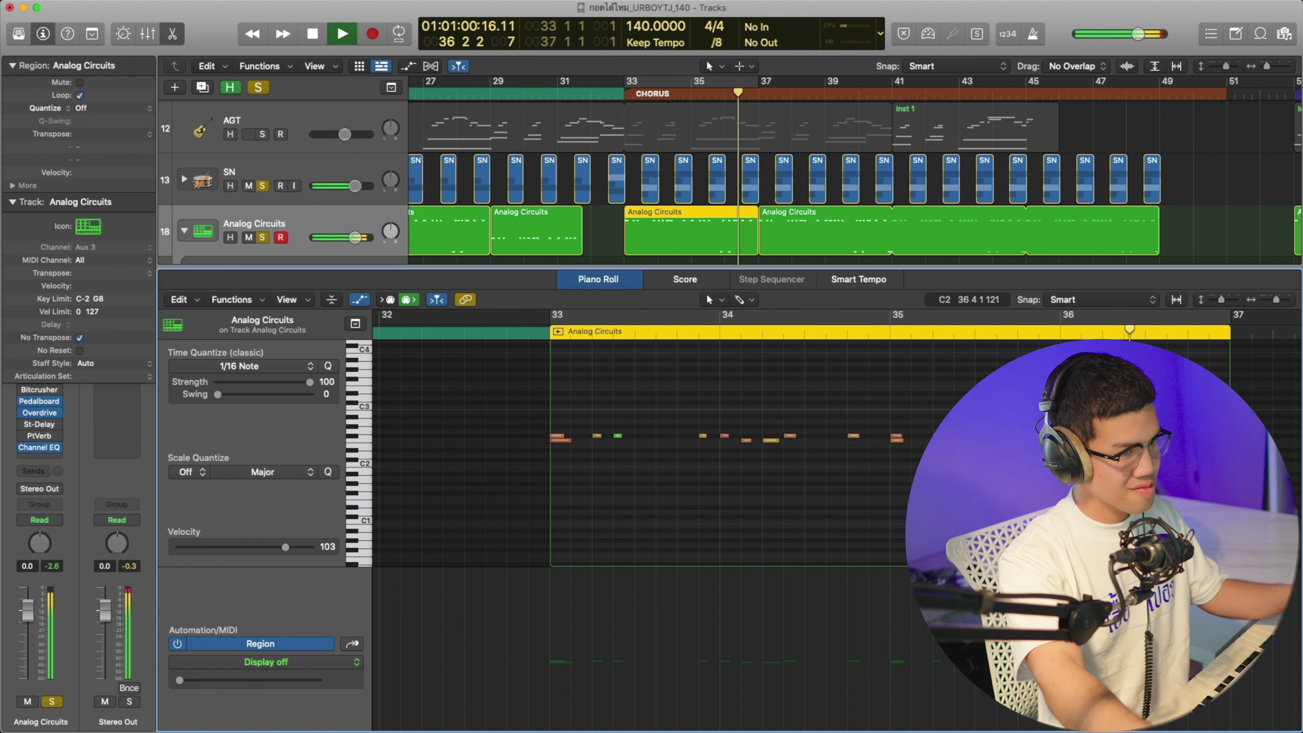
key("space")
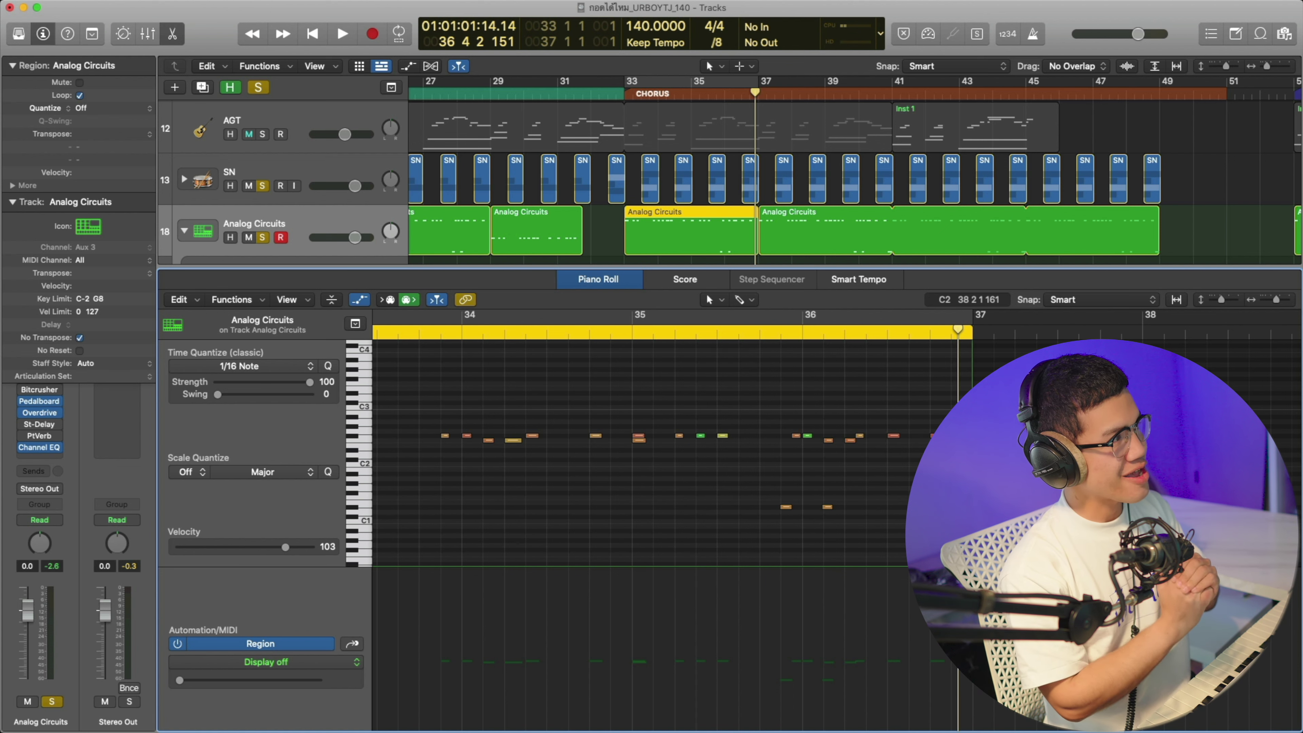
key("e")
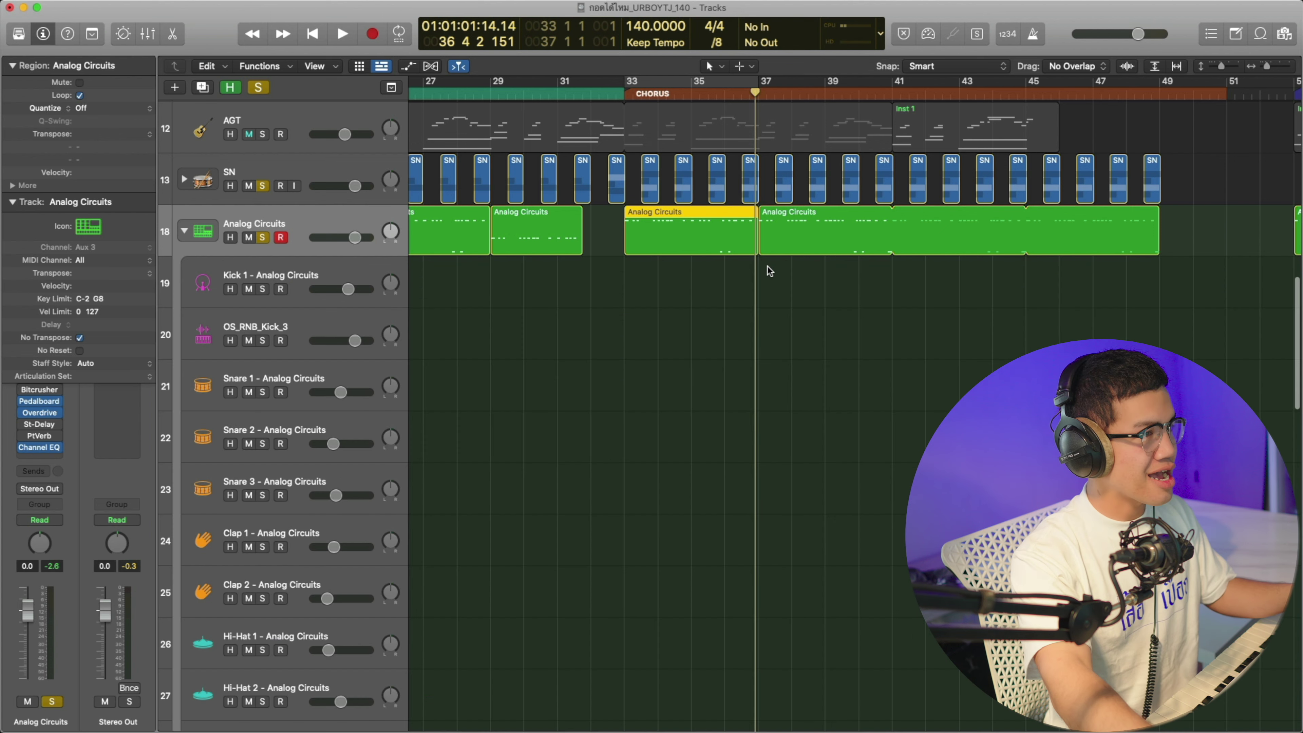
- Collapse the Analog Circuits track stack, solo the AGT guitar along with the drums and play from the start of the chorus
left_click(185, 232)
left_click(263, 135)
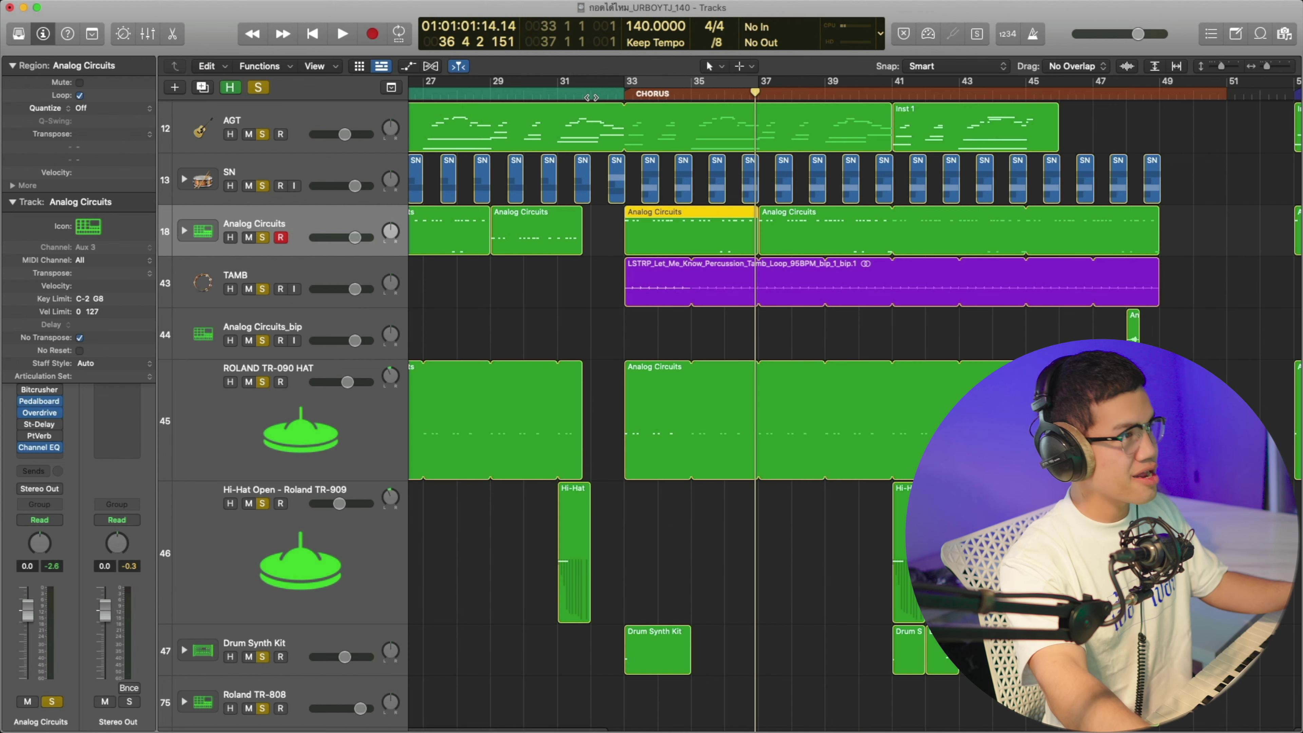
left_click(640, 94)
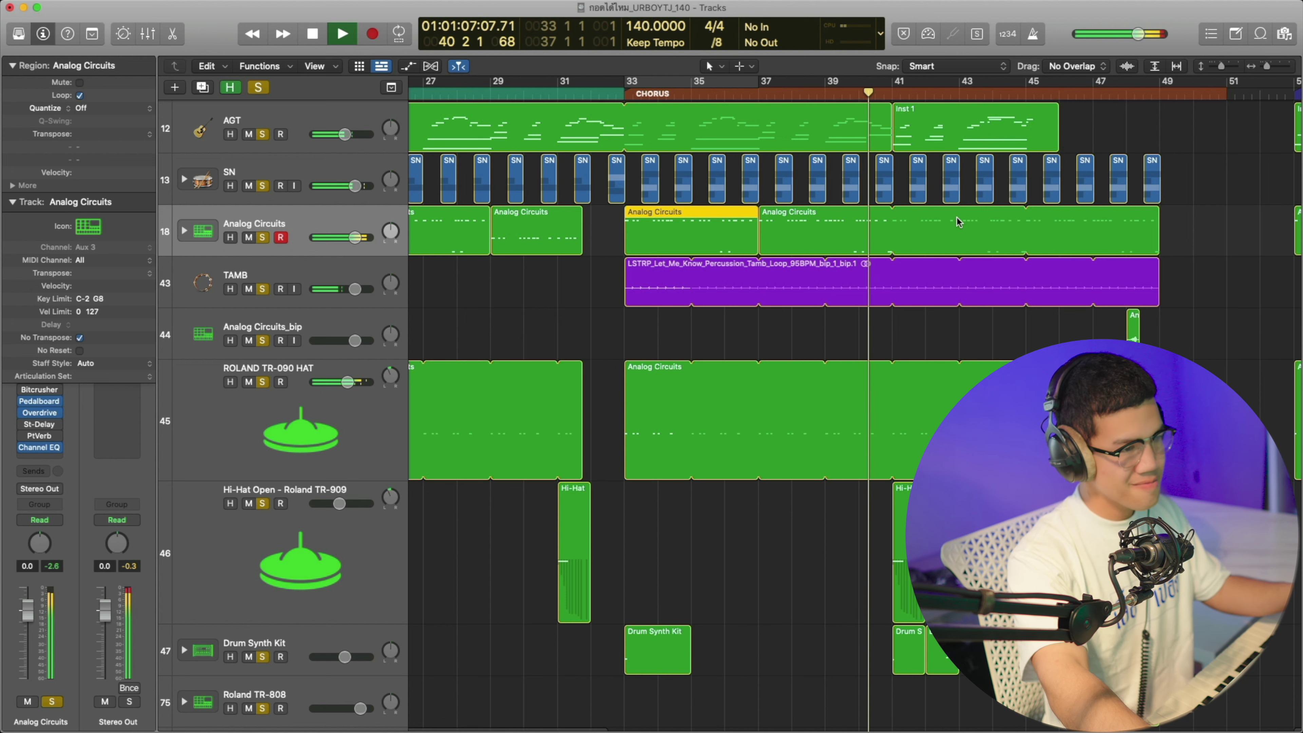
- Stop playback, solo both Studio Violins 1 tracks along with the piano, and play them from the start of the first chorus
key("space")
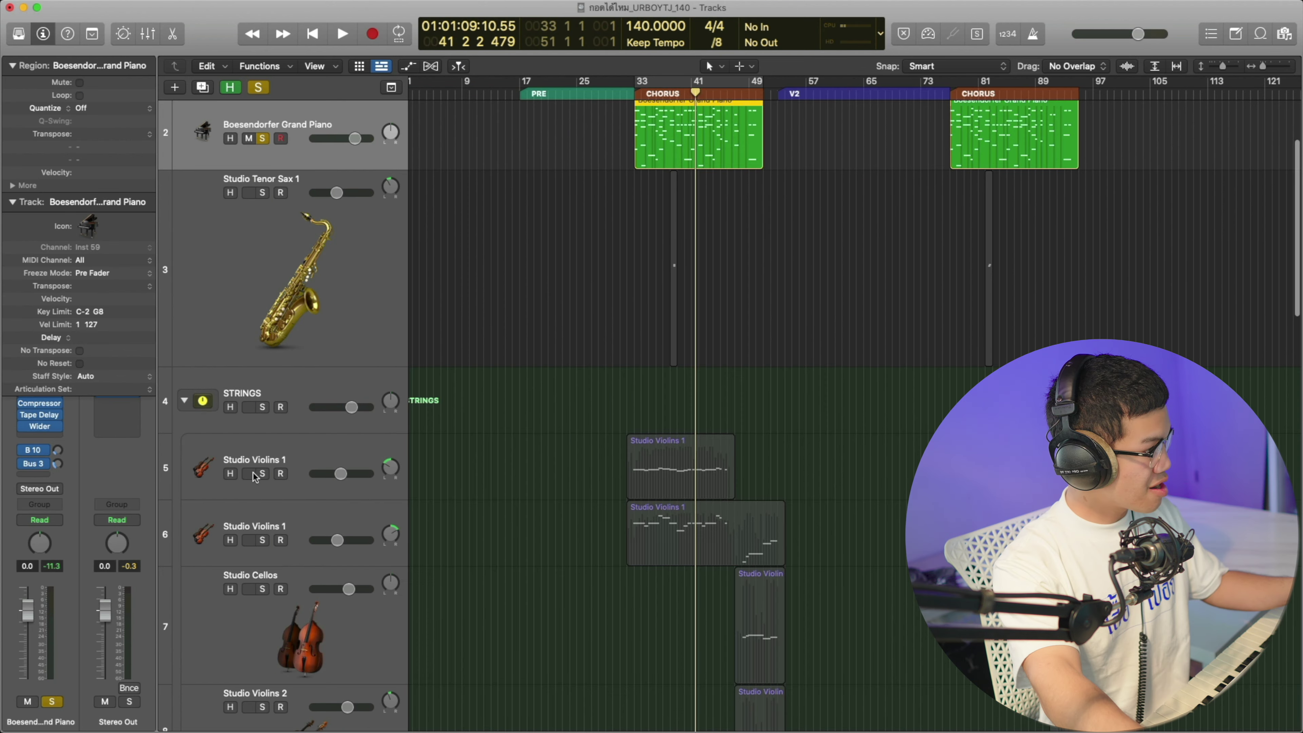
left_click(263, 473)
left_click(263, 541)
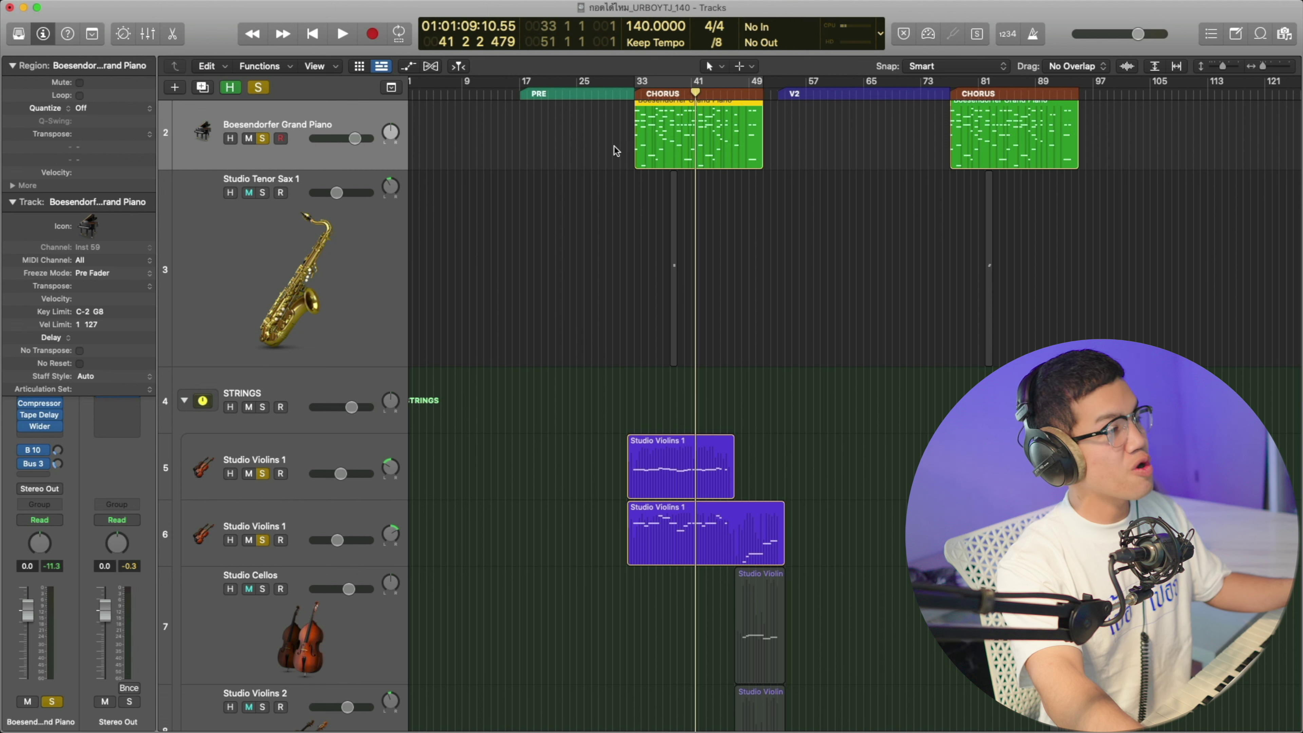
left_click(645, 93)
key("space")
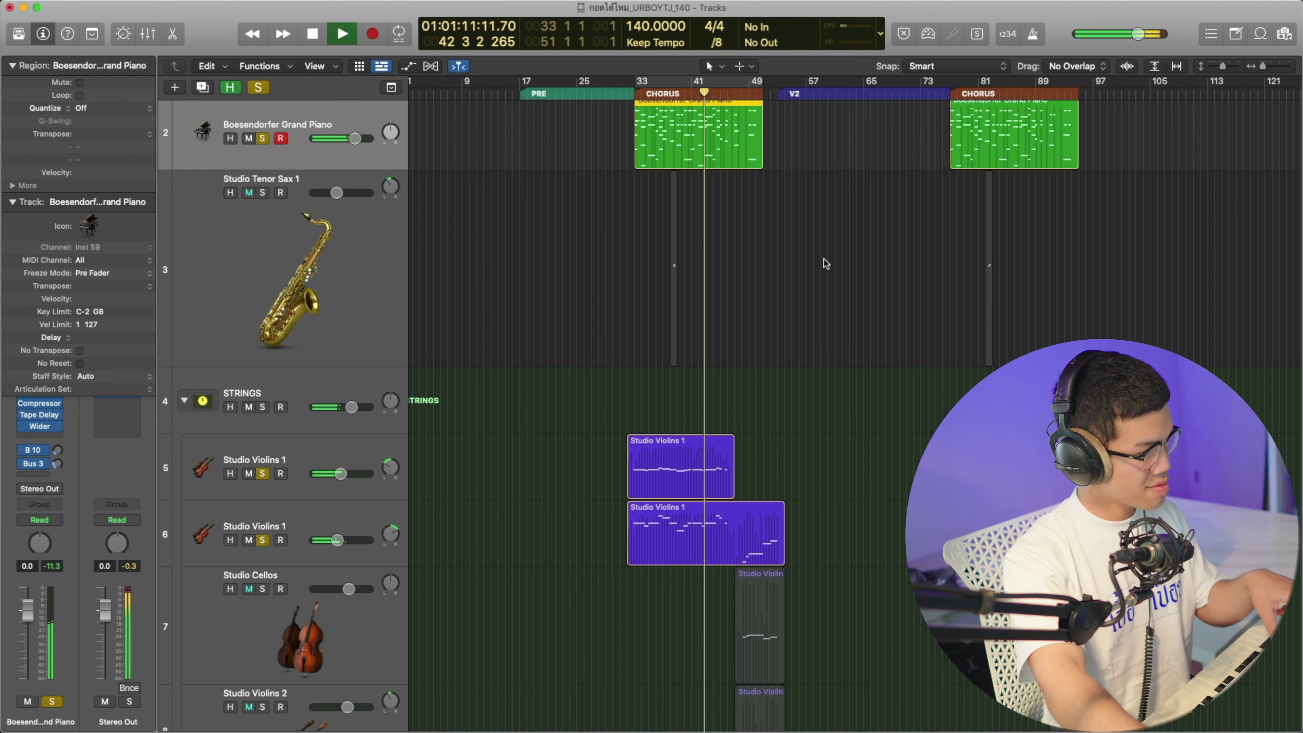
key("space")
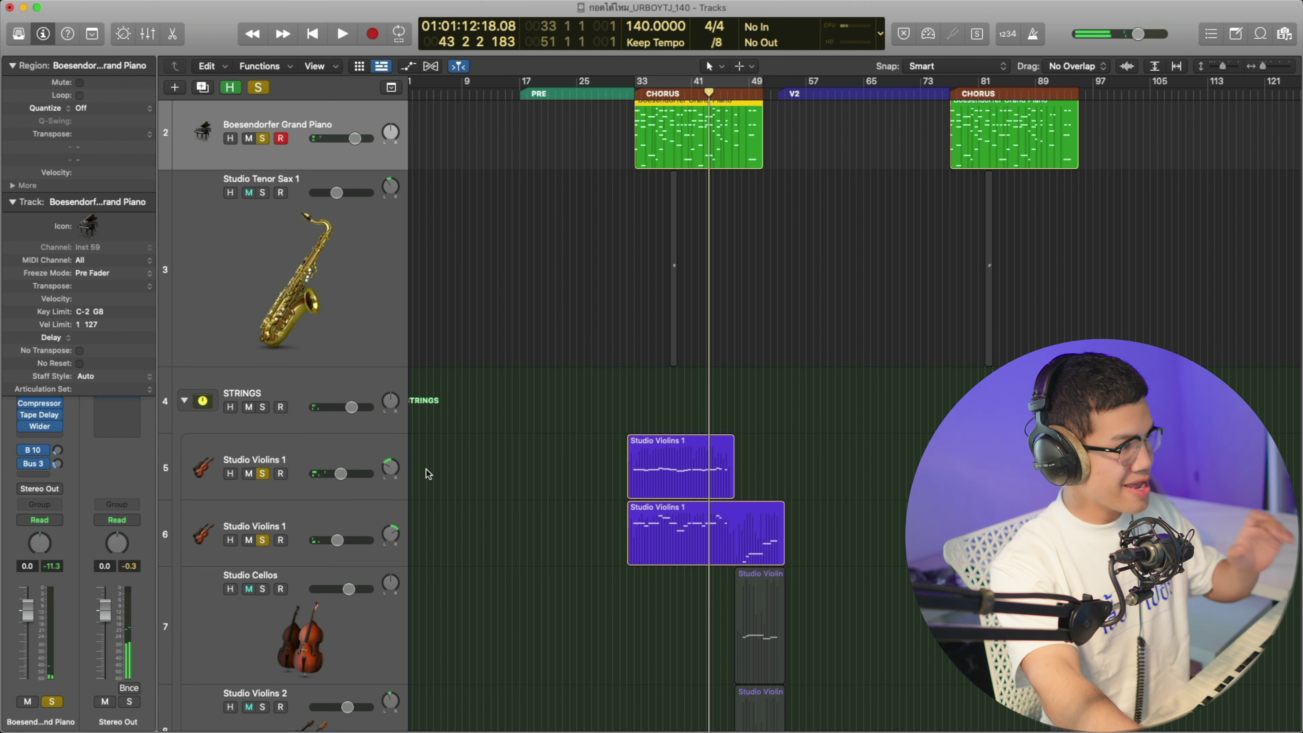
- Select the two Studio Violins 1 tracks in turn and look over the string tracks from violins to cellos
left_click(333, 457)
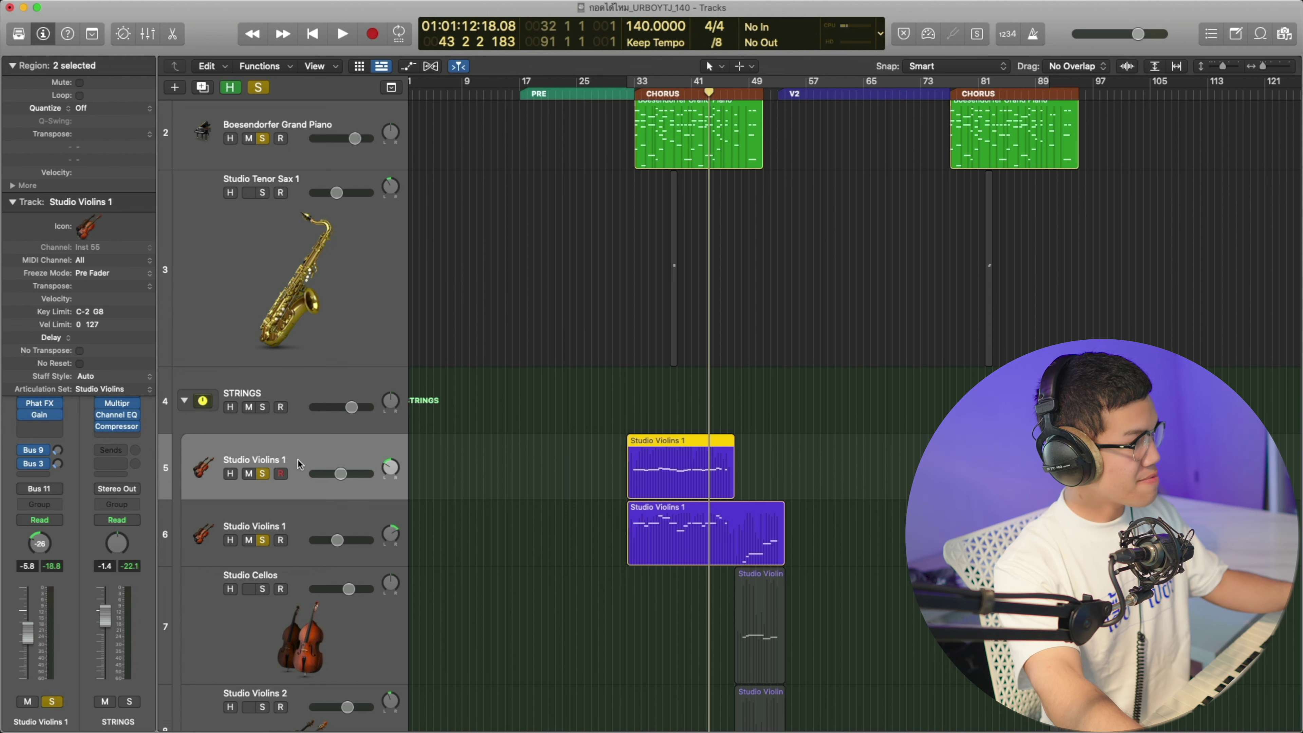
left_click(305, 526)
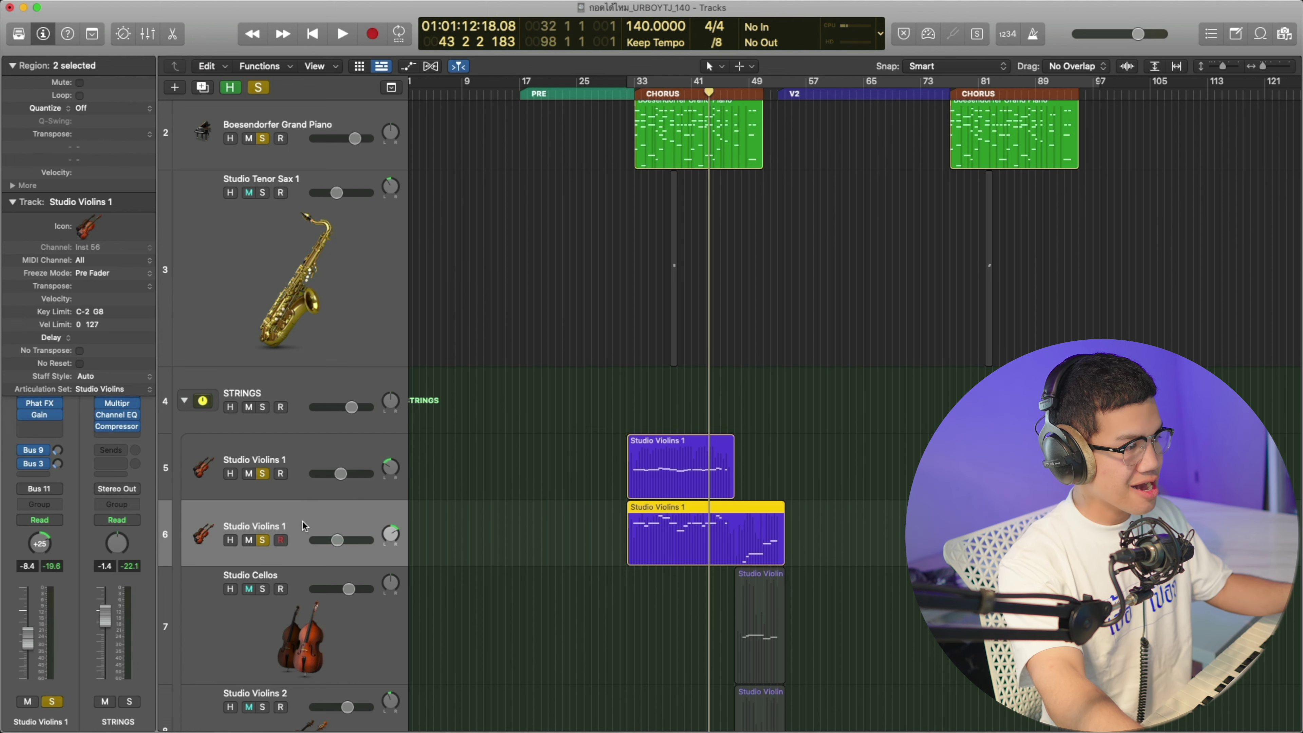
scroll(706, 497, "down", 3)
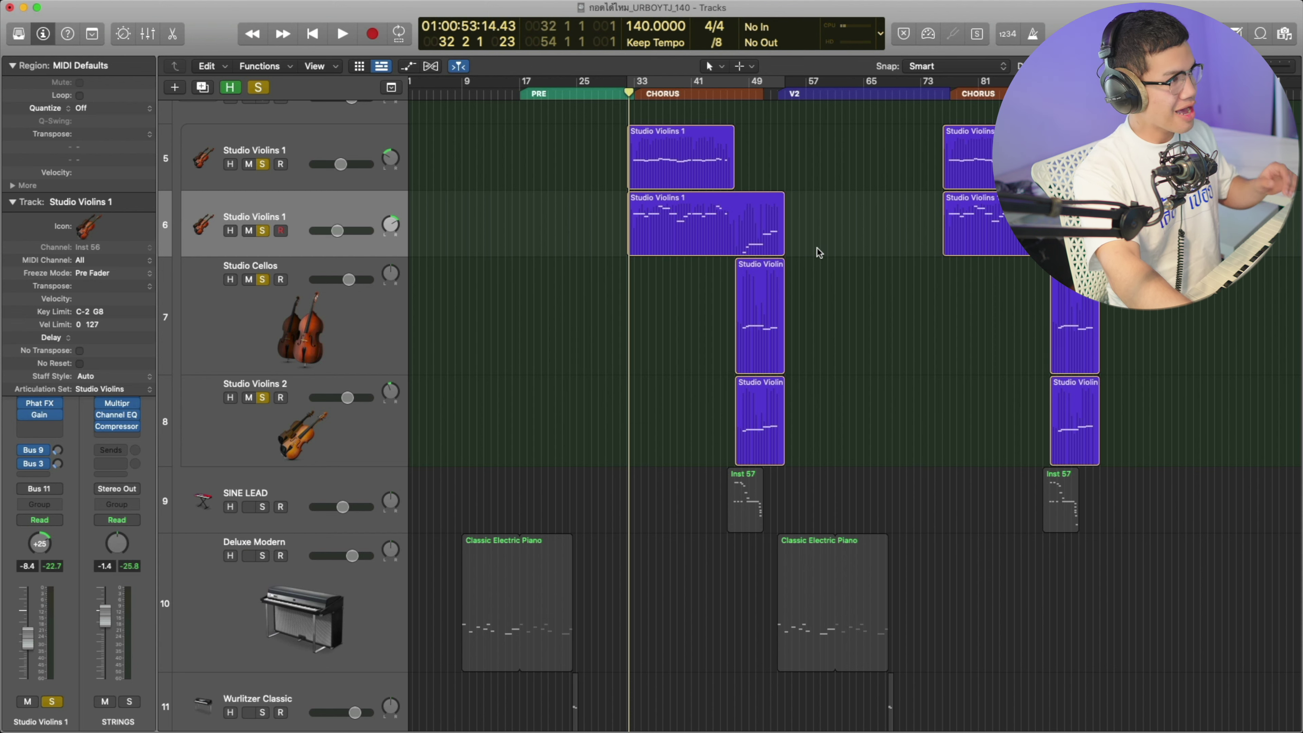
scroll(817, 248, "up", 3)
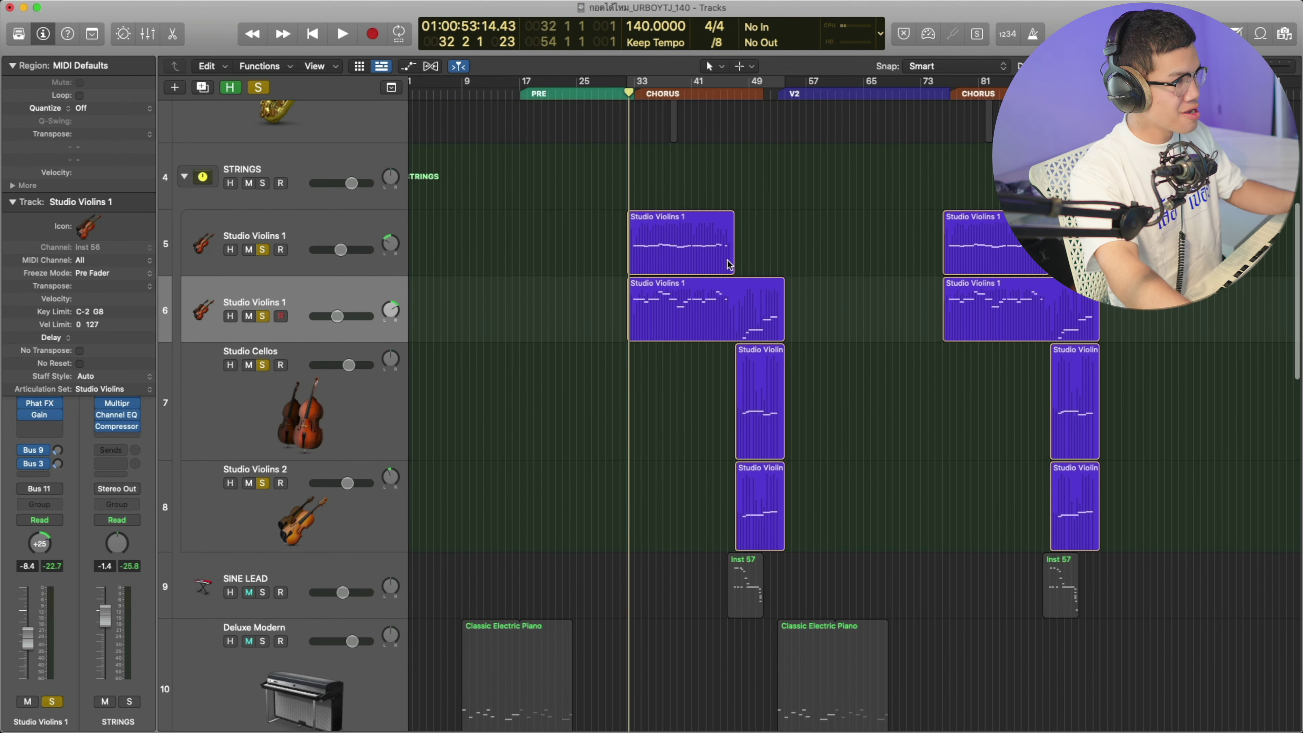
- Open the second Studio Violins 1 track's first chorus region in the Piano Roll and display its Ch. 1: Modulation automation
double_click(660, 300)
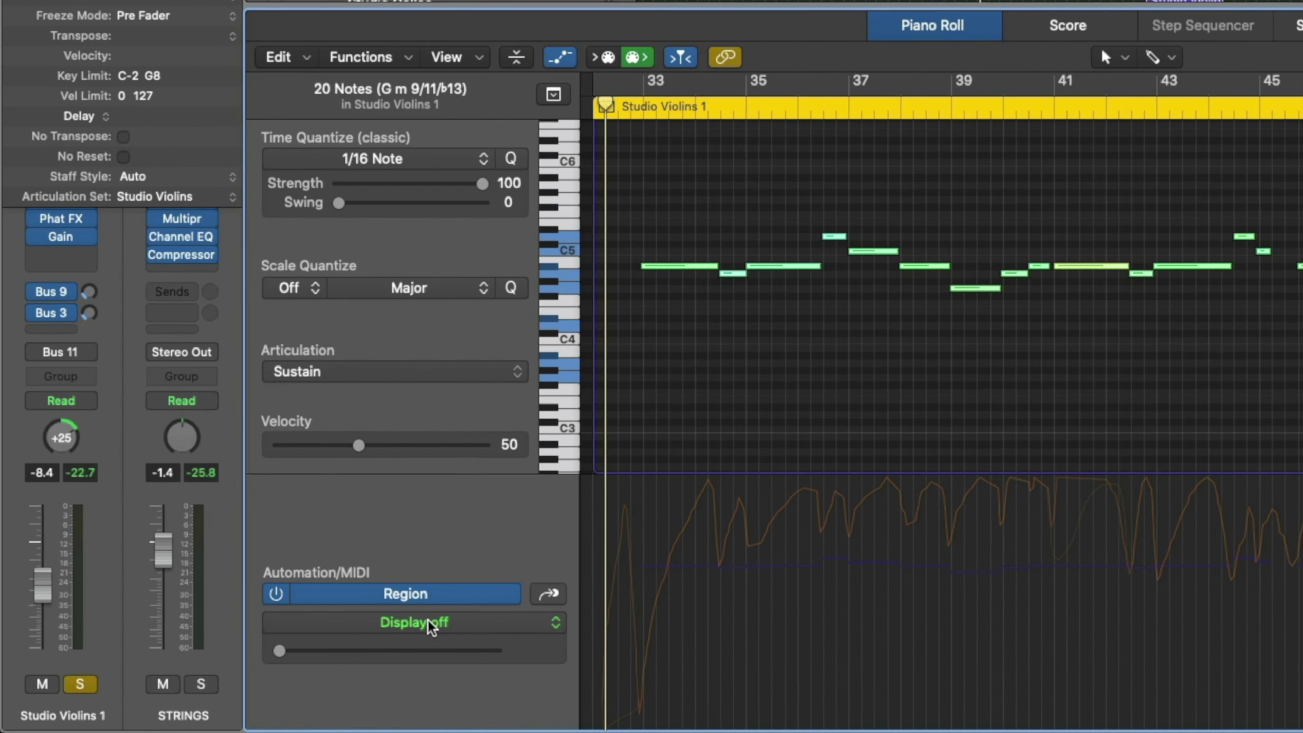
left_click(275, 663)
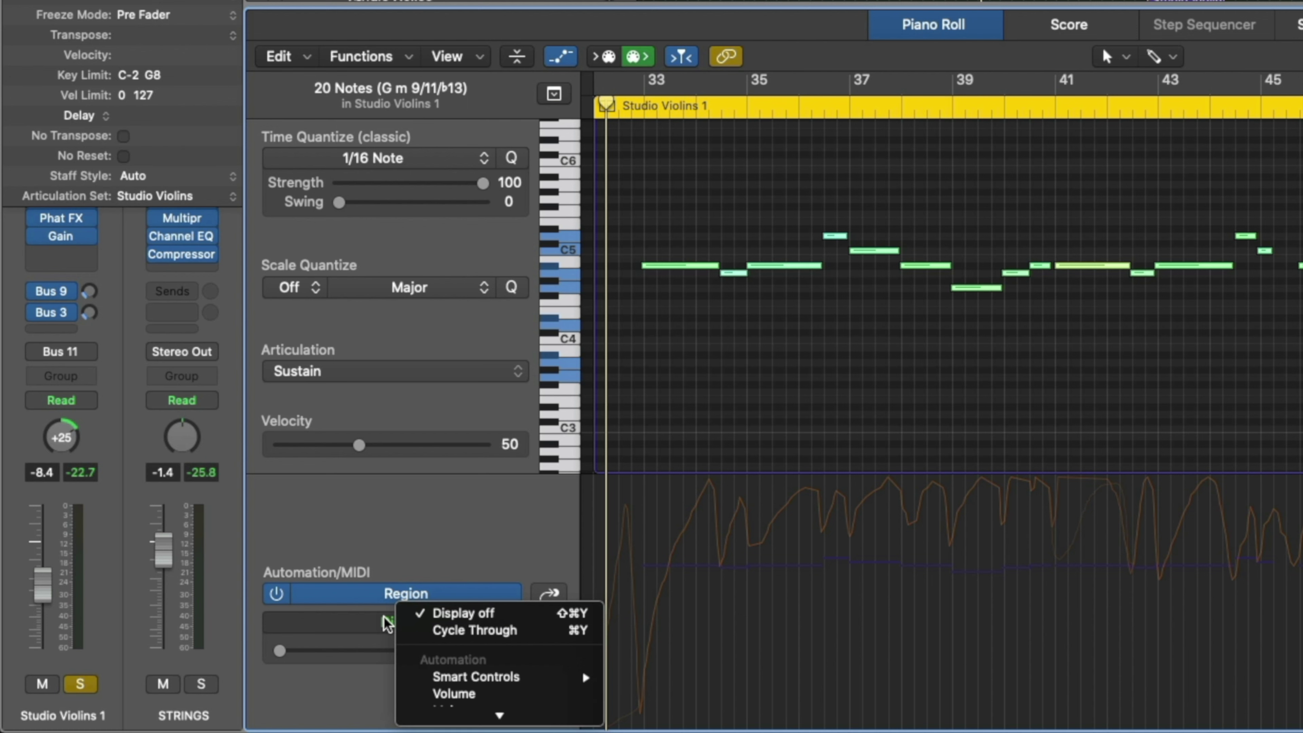
scroll(433, 693, "down", 3)
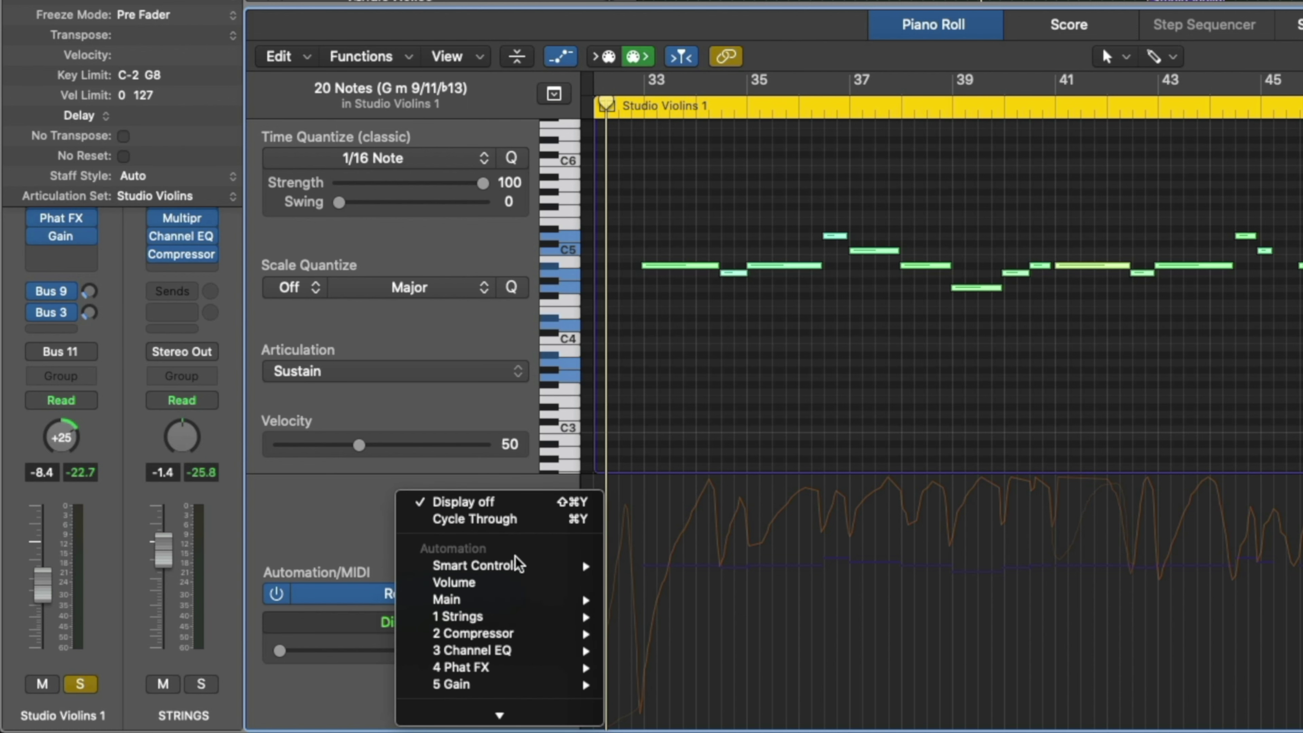
mouse_move(516, 567)
mouse_move(509, 715)
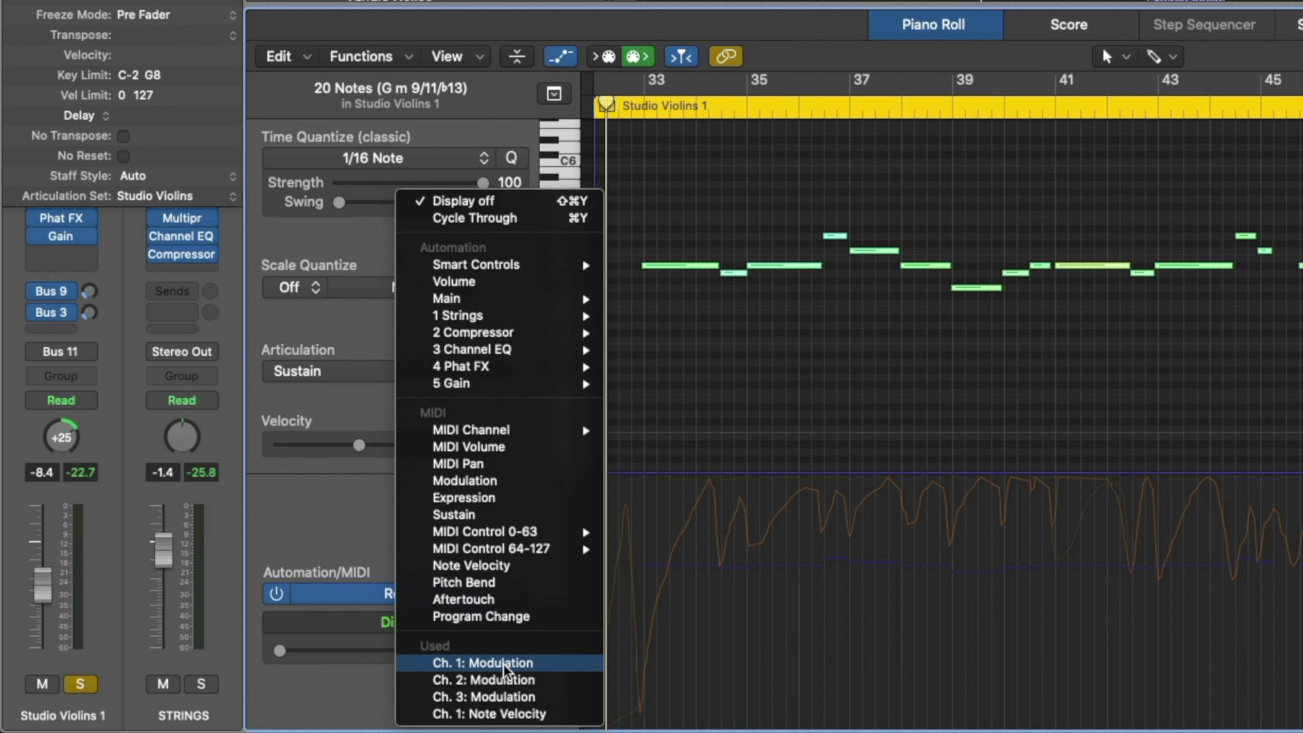
left_click(505, 666)
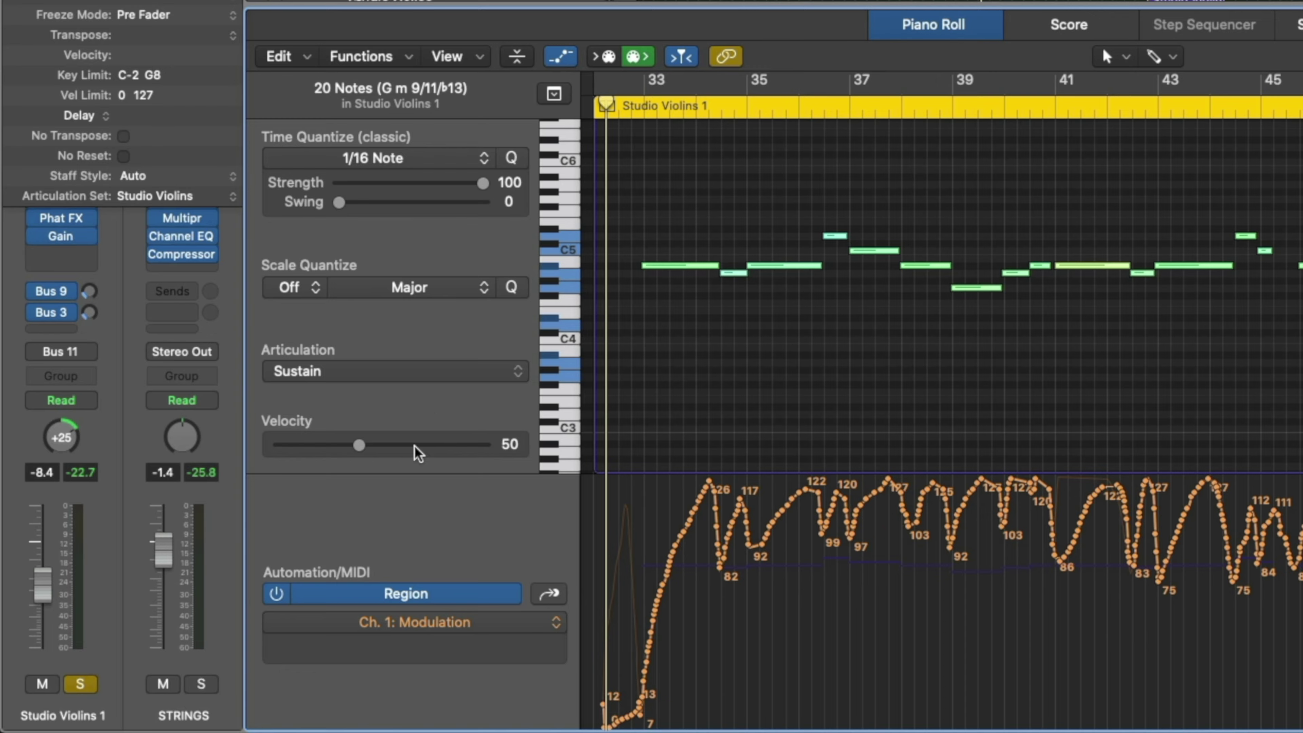
- Choose the MIDI Modulation parameter and redraw its curve across the violin region as a nearly flat line at about 57
left_click(431, 622)
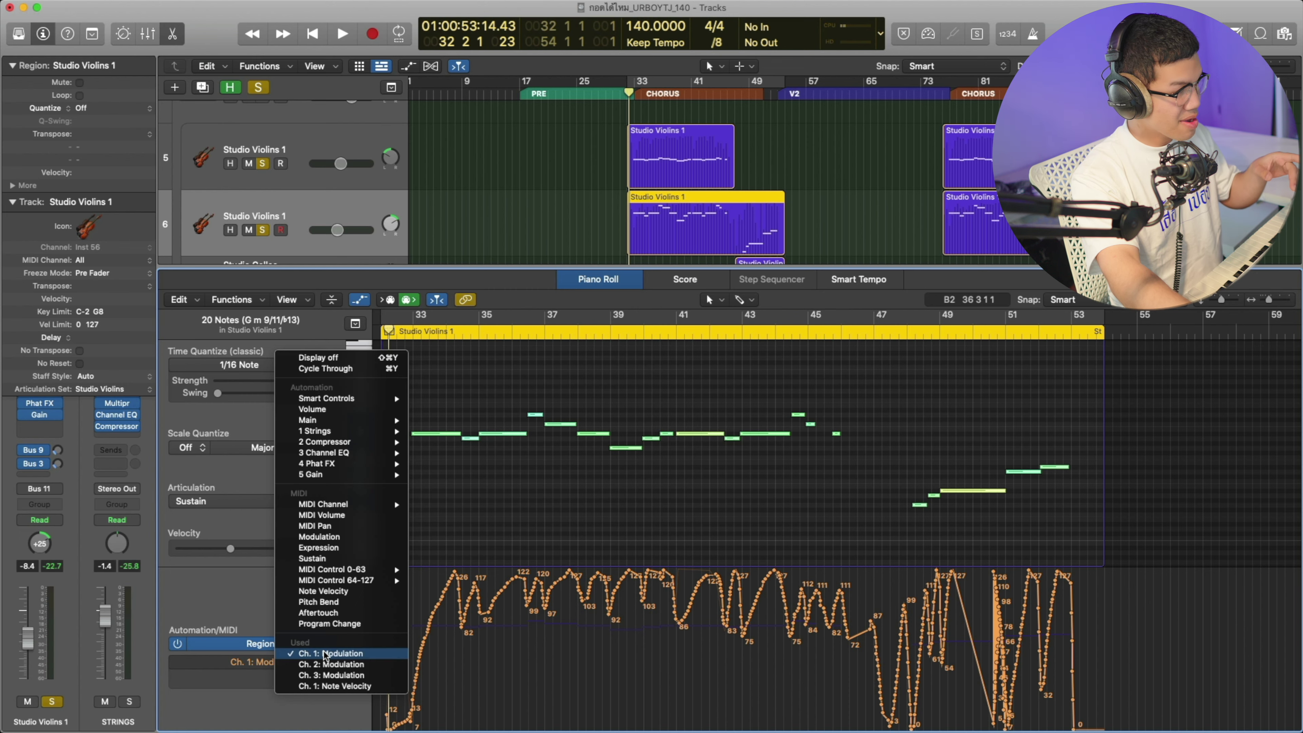
left_click(327, 536)
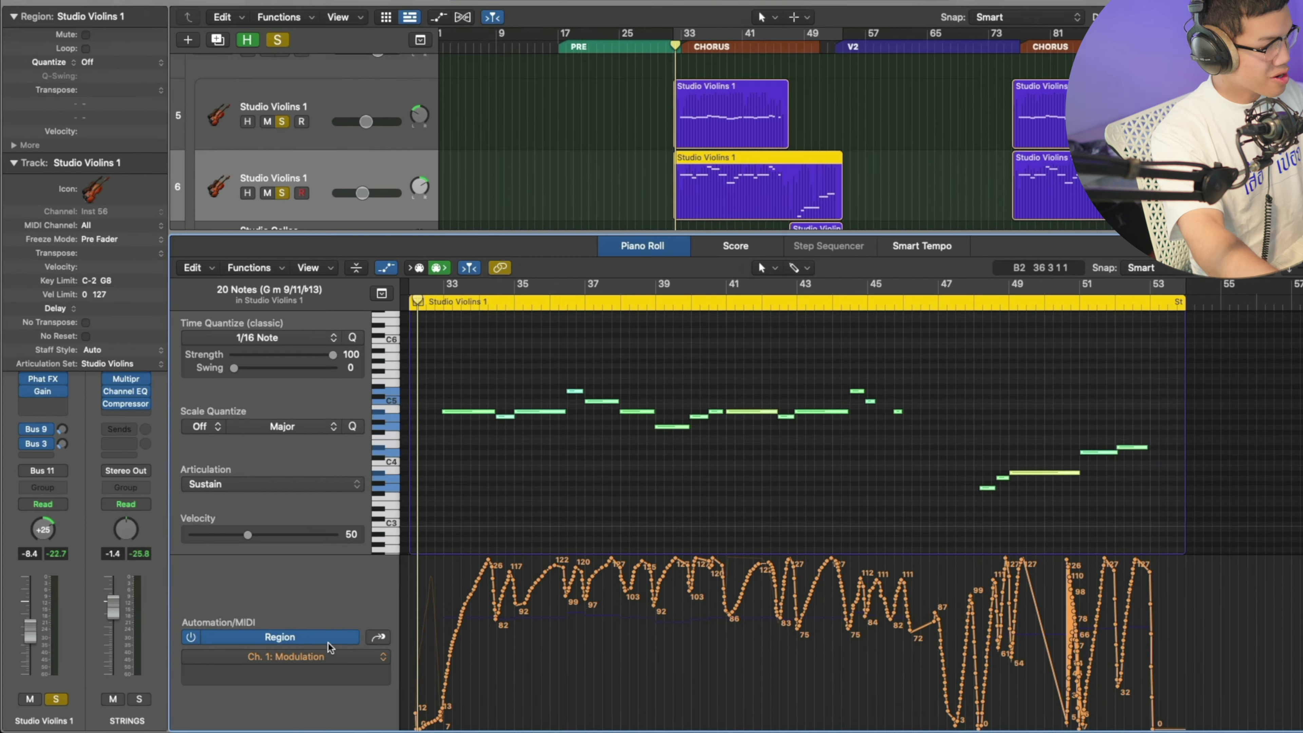
left_click(313, 662)
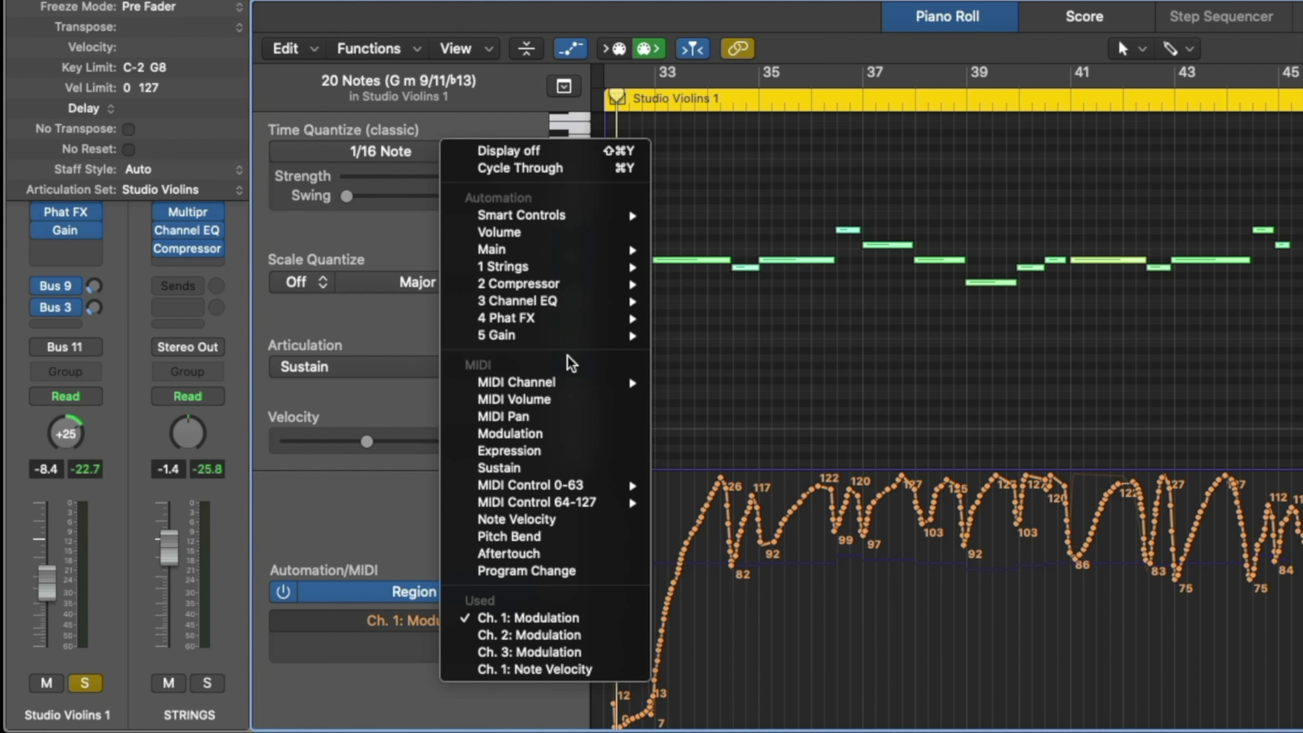
left_click(540, 435)
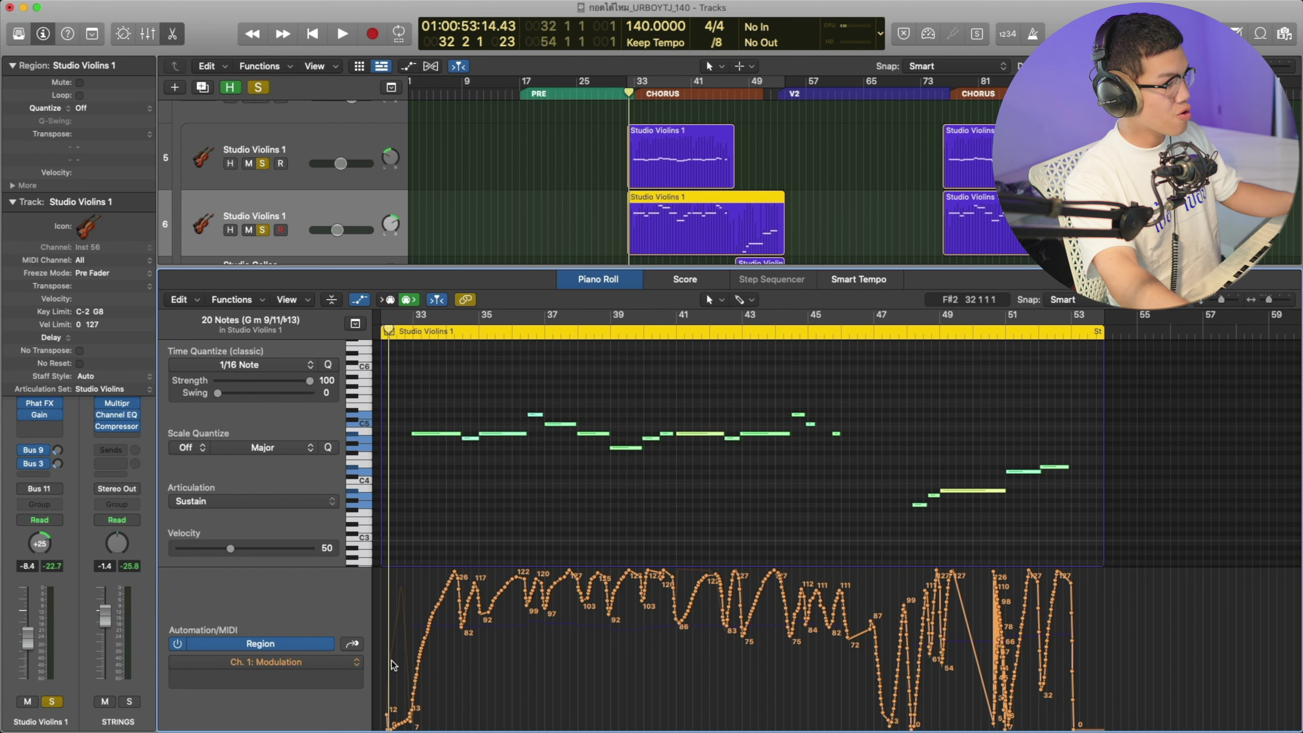
left_click(387, 673)
mouse_move(388, 651)
left_mouse_down()
mouse_move(1093, 651)
mouse_move(437, 659)
left_mouse_up()
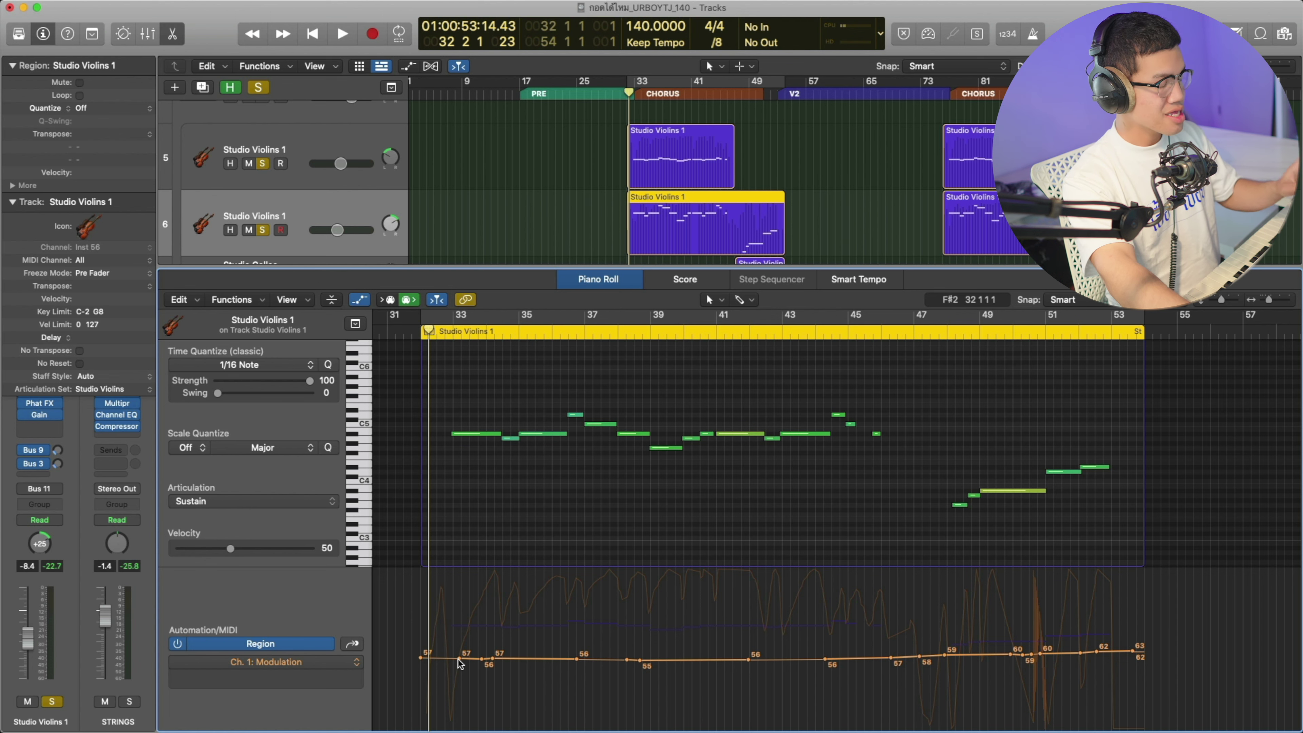
- Try shaping the modulation line with the Pointer Tool into peaks of about 119 and 124 around a dip of 17, and undo the last change
scroll(459, 661, "left", 1)
left_click(713, 300)
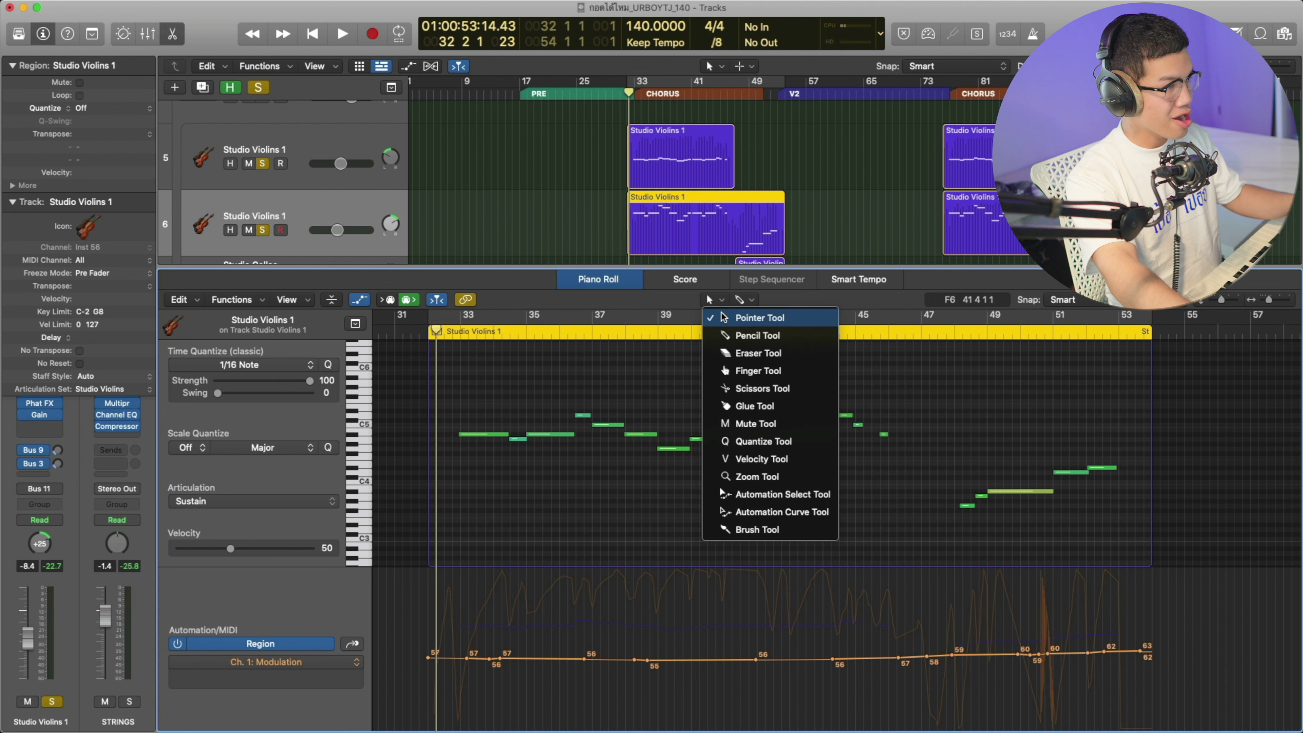
left_click(724, 319)
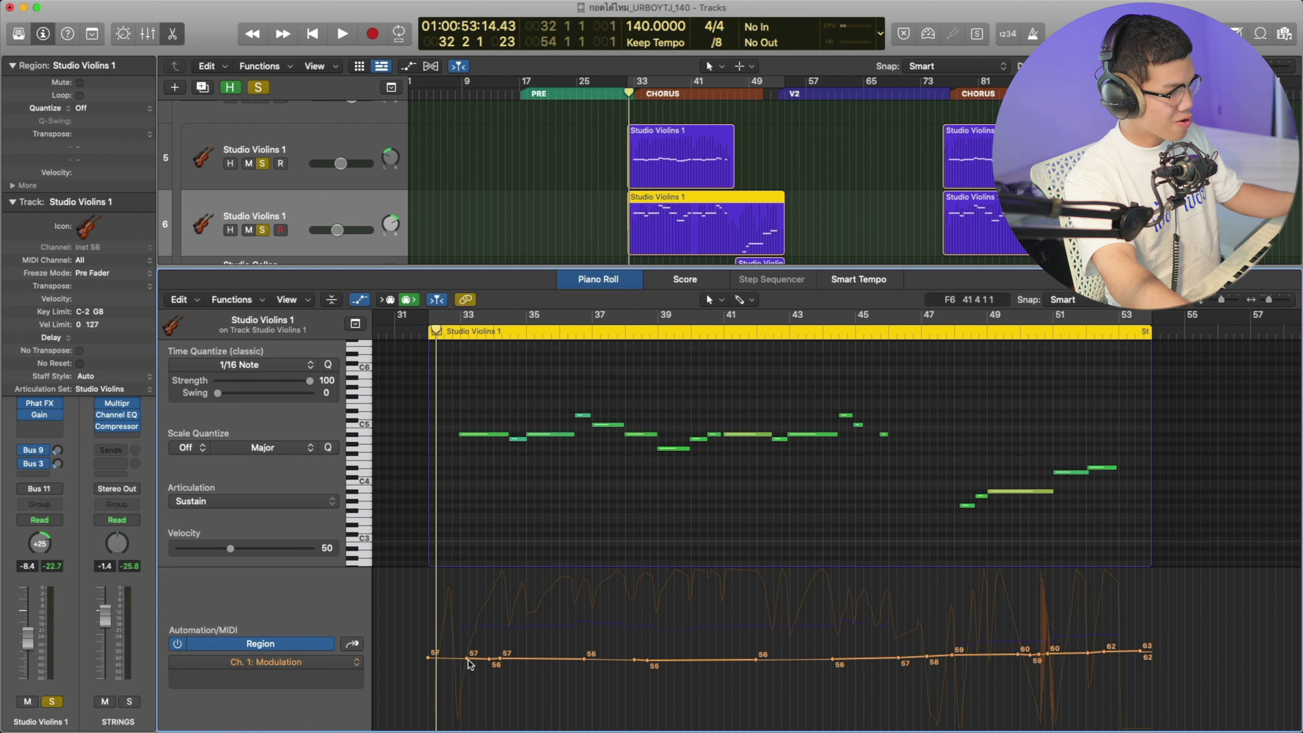
left_click_drag(466, 659, 517, 709)
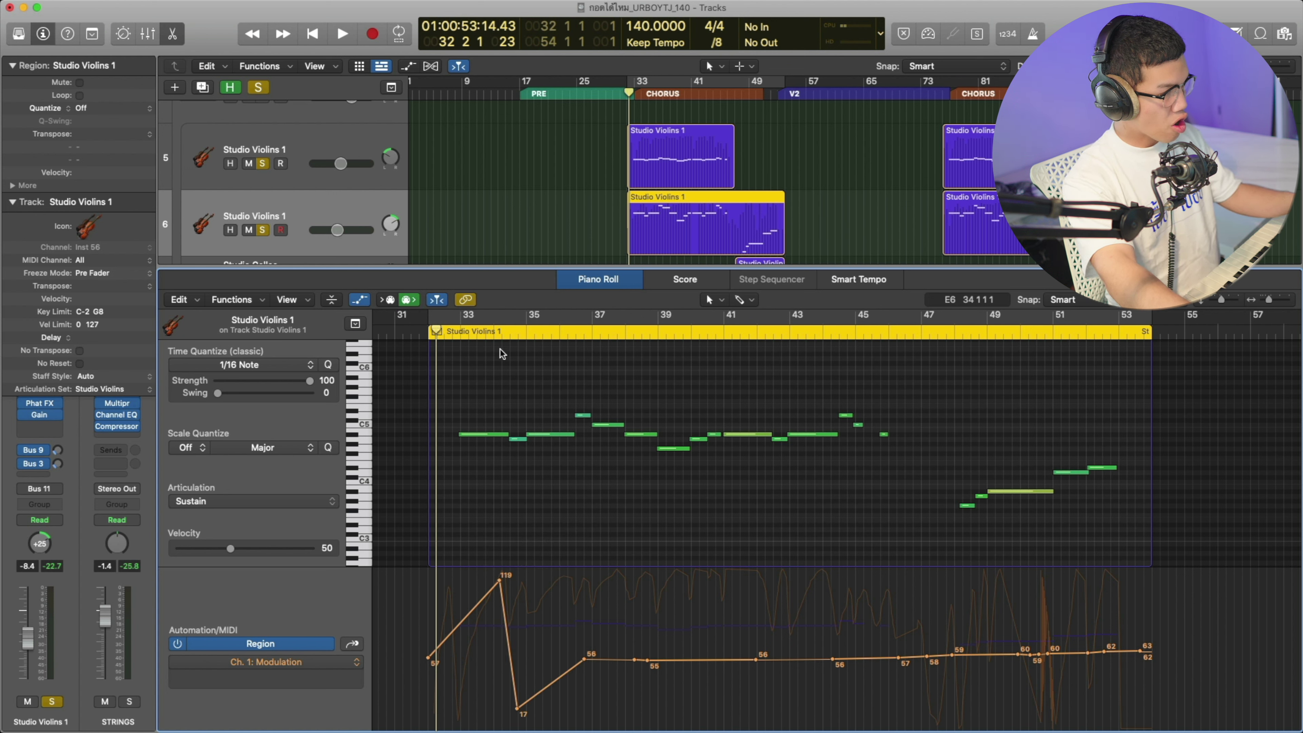
left_click_drag(539, 692, 561, 574)
key("super+z")
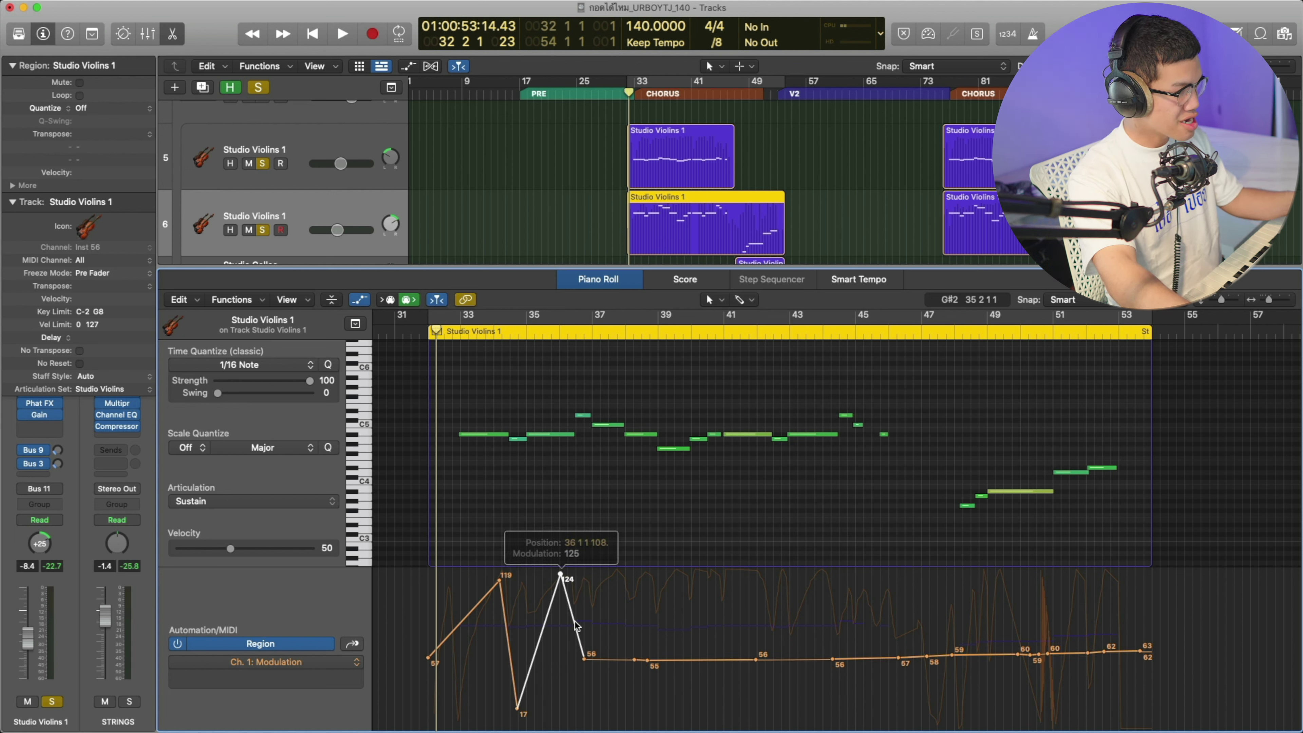
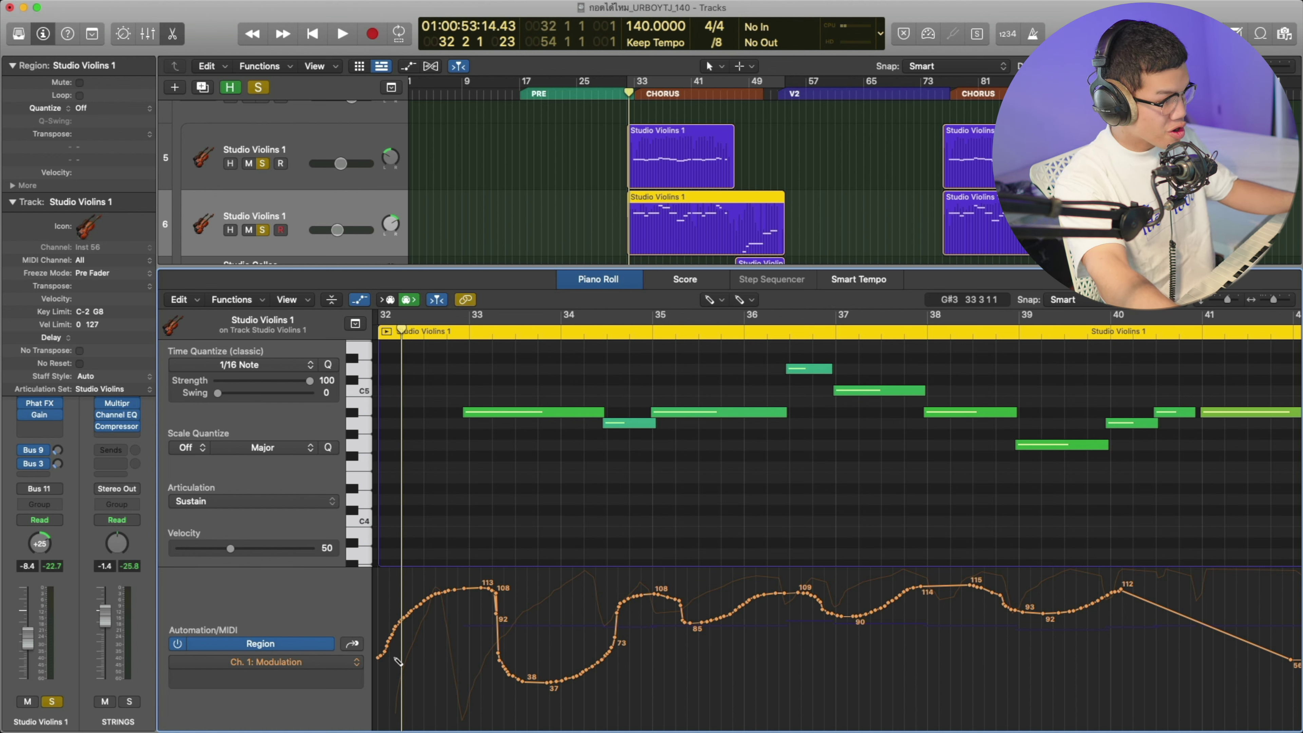
- Redraw the violin modulation freehand over bars 32 to 39 with swells of about 117 to 127 following the notes, play it and close the editor
mouse_move(388, 664)
left_mouse_down()
mouse_move(538, 583)
mouse_move(585, 593)
mouse_move(614, 668)
left_mouse_up()
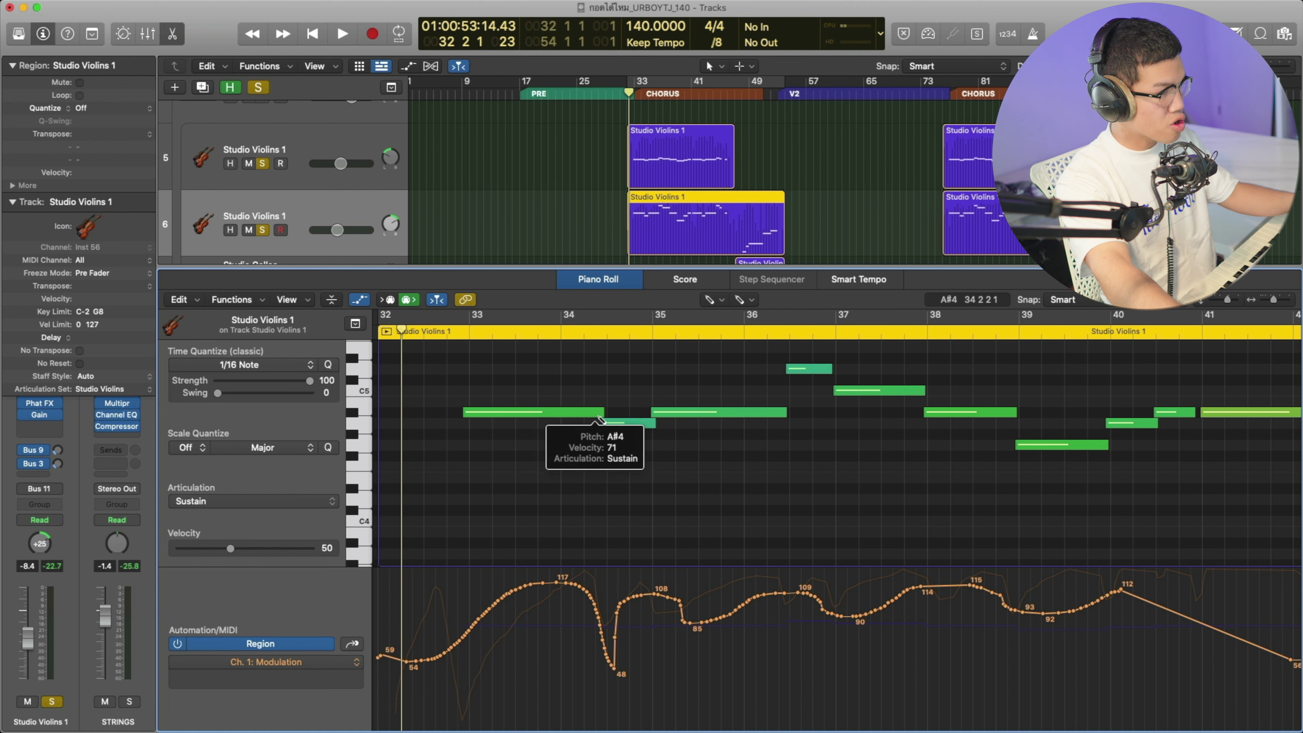
mouse_move(613, 664)
left_mouse_down()
mouse_move(641, 579)
mouse_move(661, 620)
mouse_move(775, 583)
mouse_move(788, 600)
mouse_move(827, 578)
mouse_move(842, 610)
mouse_move(919, 600)
left_mouse_up()
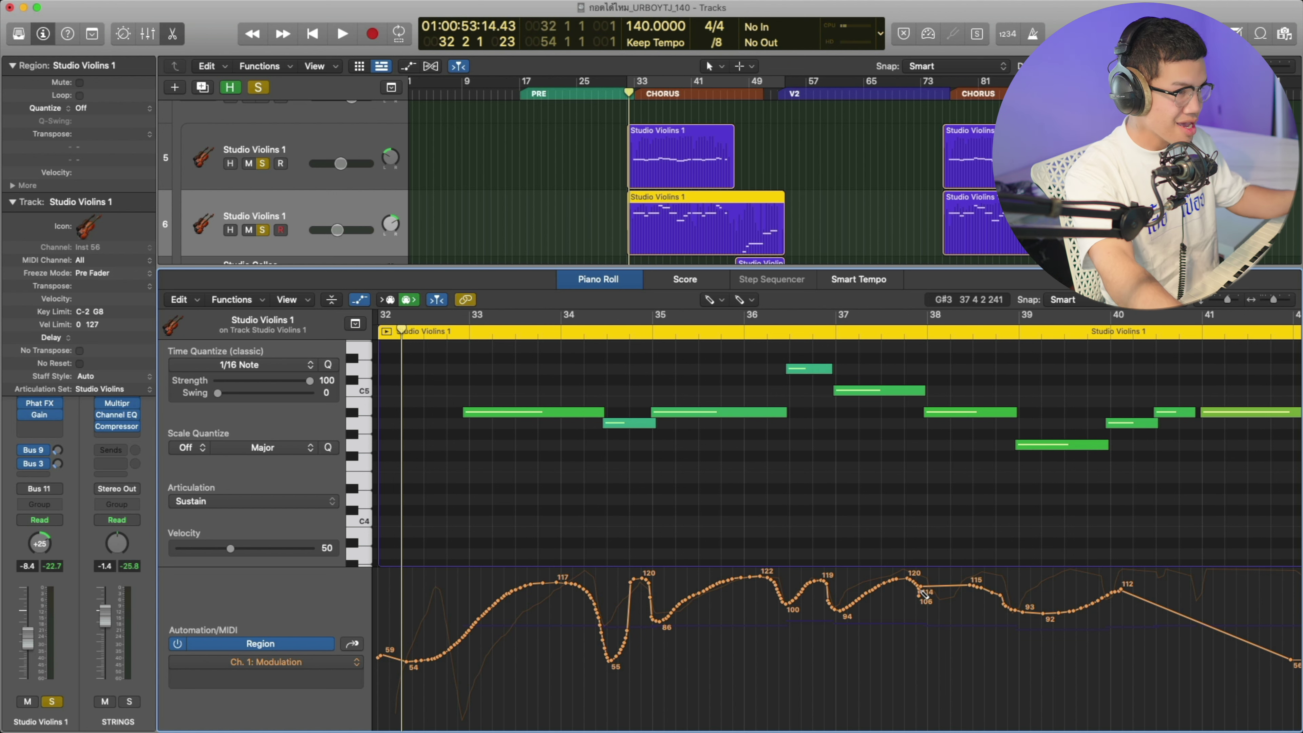
mouse_move(923, 595)
left_mouse_down()
mouse_move(937, 611)
mouse_move(958, 607)
mouse_move(1003, 575)
mouse_move(1022, 608)
left_mouse_up()
key("space")
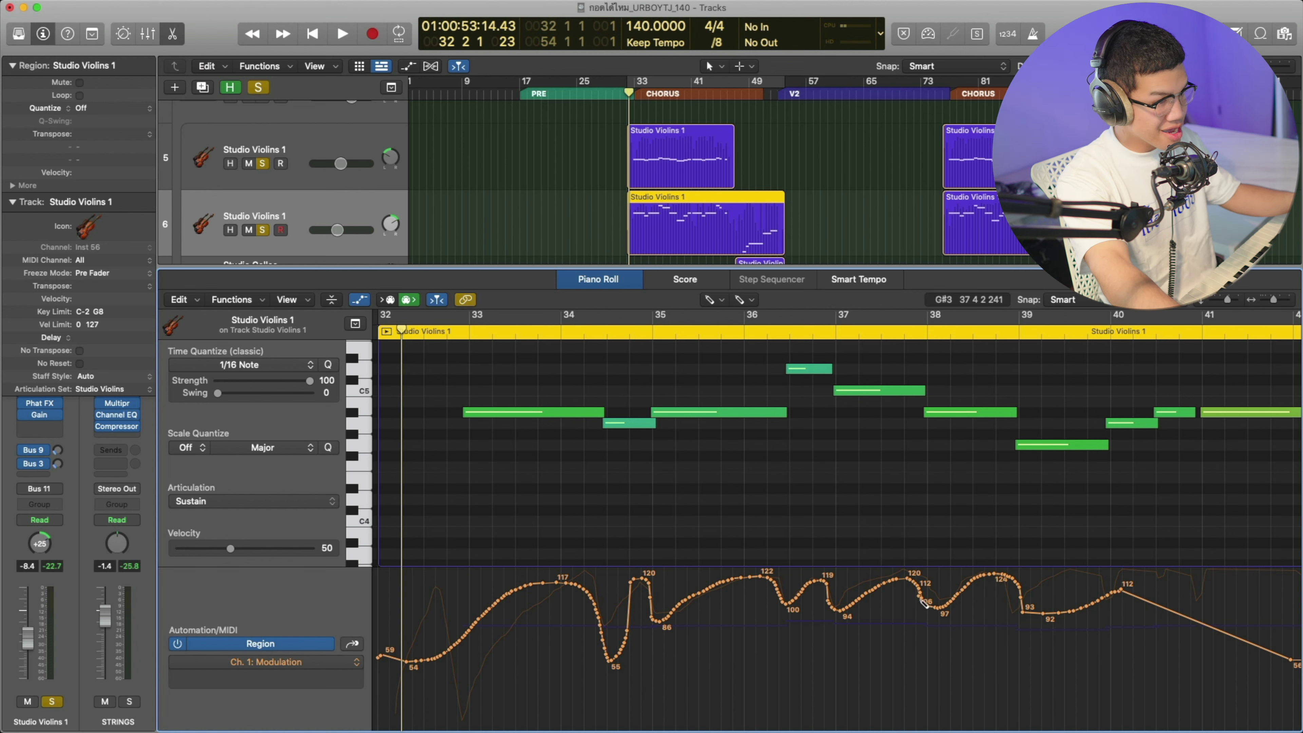
mouse_move(921, 586)
left_mouse_down()
mouse_move(947, 572)
mouse_move(1018, 614)
mouse_move(1050, 610)
left_mouse_up()
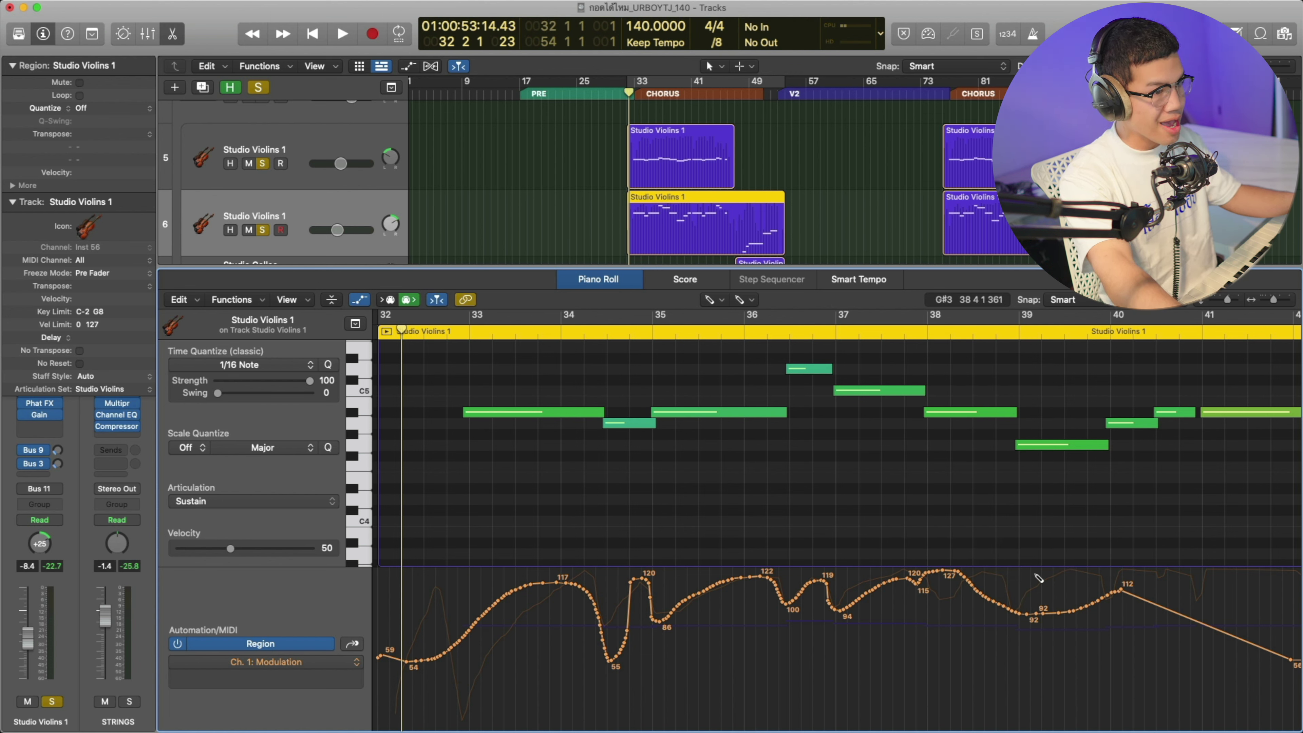
key("space")
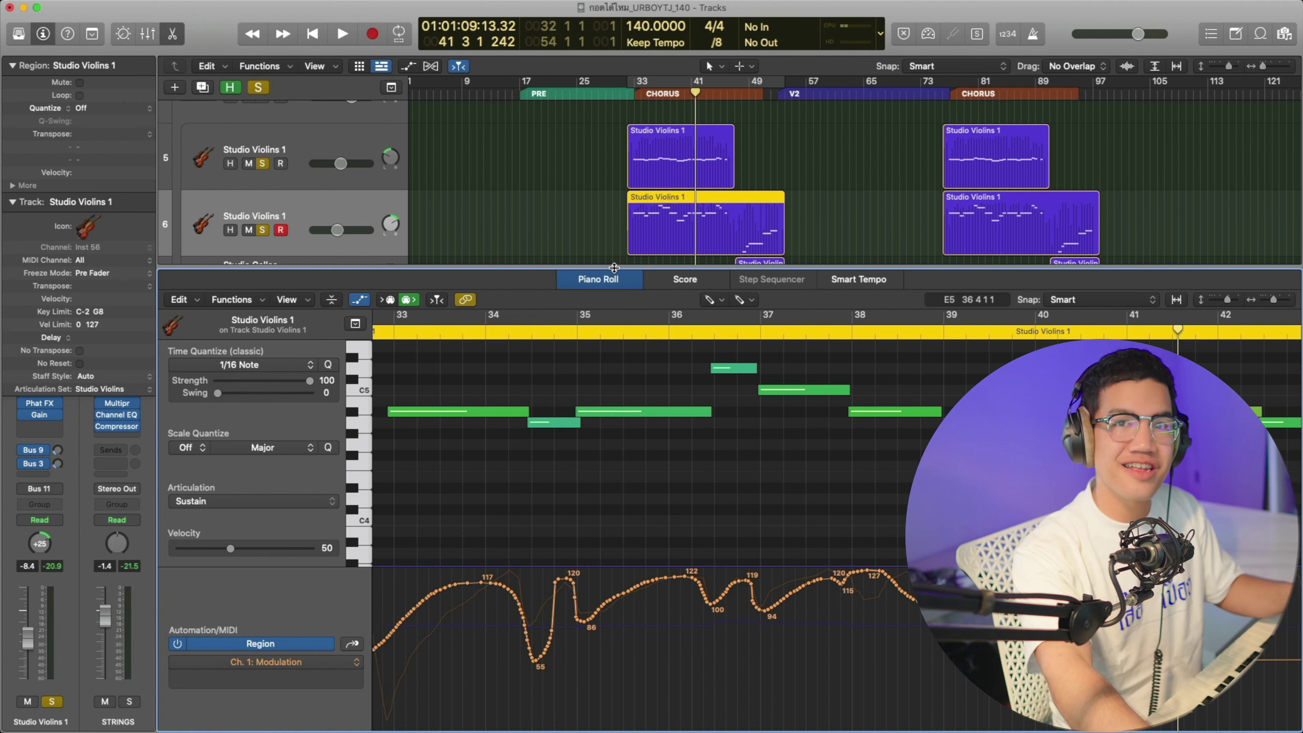
key("e")
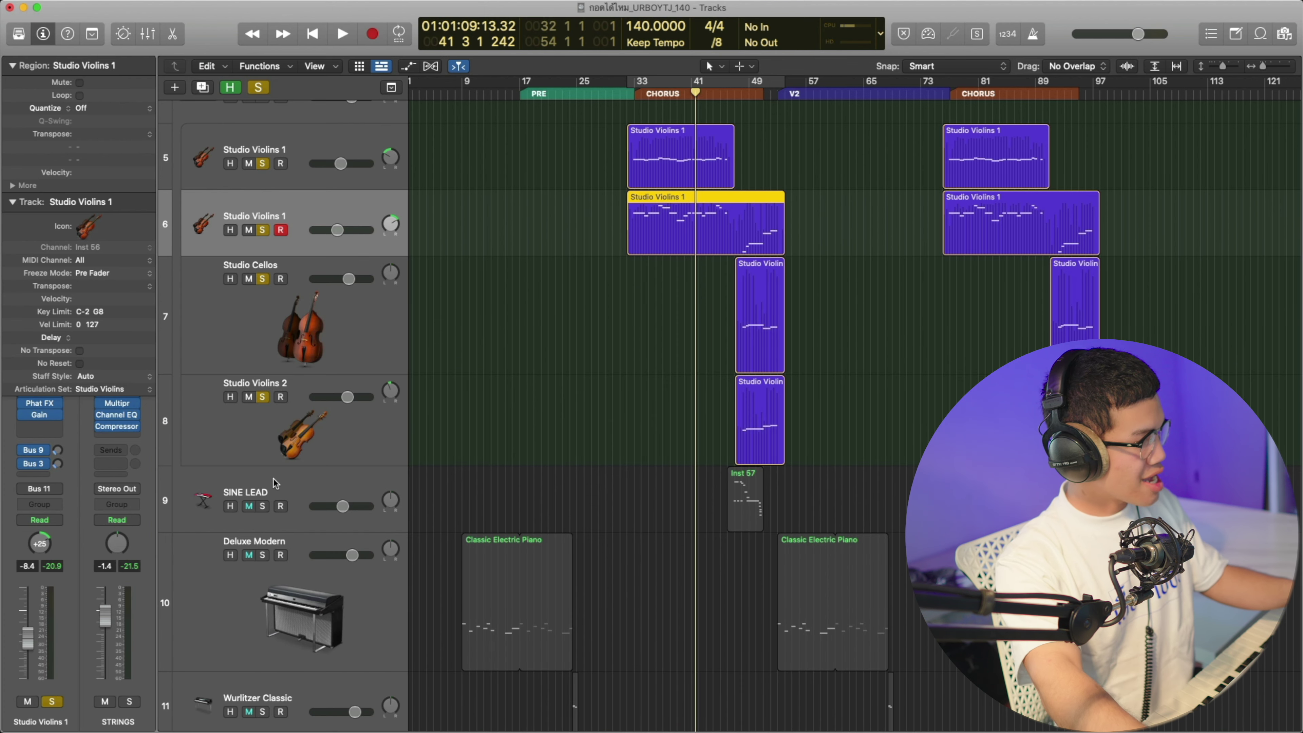
- Solo the SINE LEAD track along with the strings and play them from bar 47
left_click(273, 480)
left_click(263, 506)
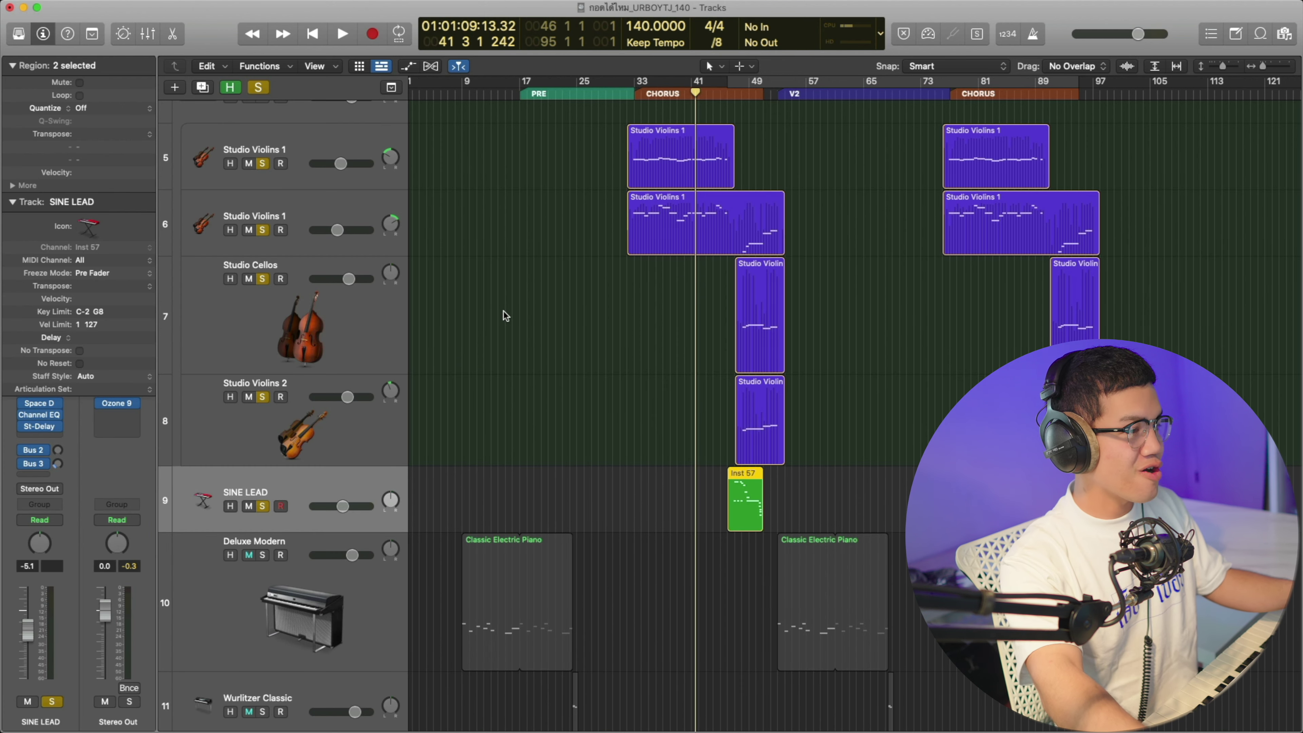
left_click(738, 94)
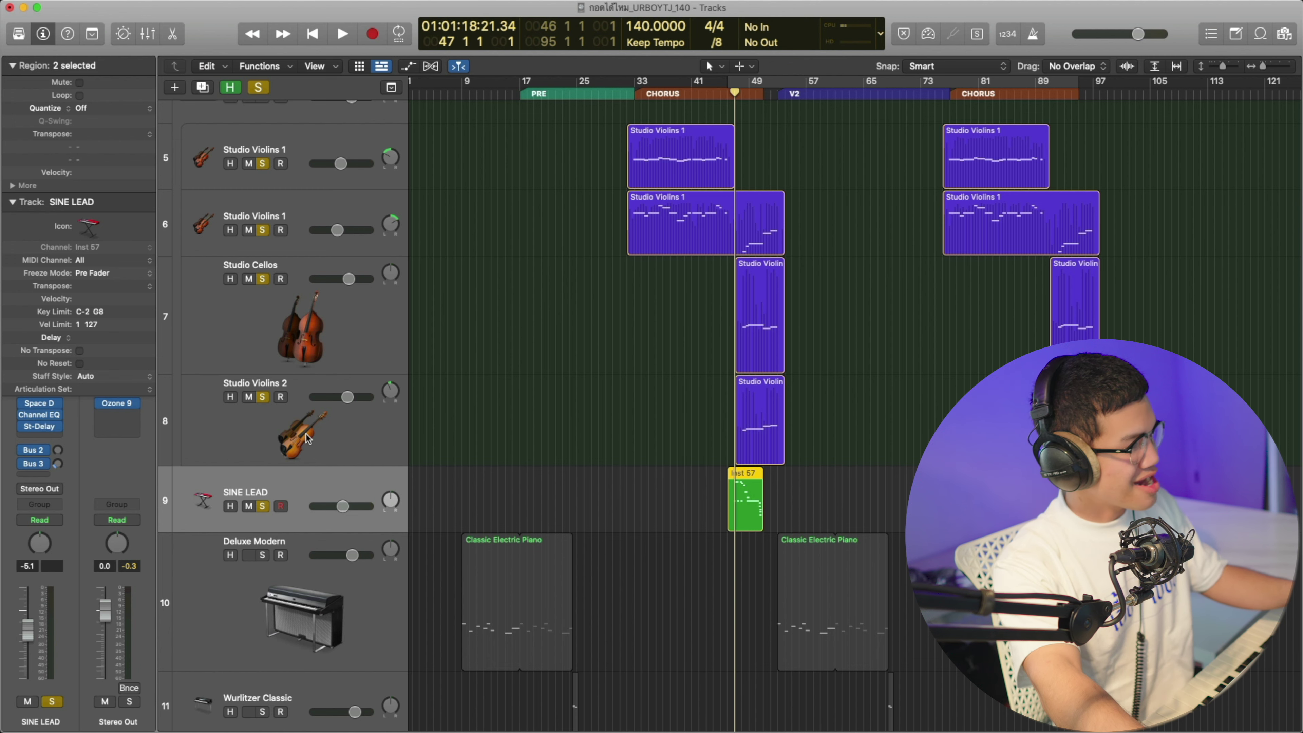
scroll(265, 166, "up", 3)
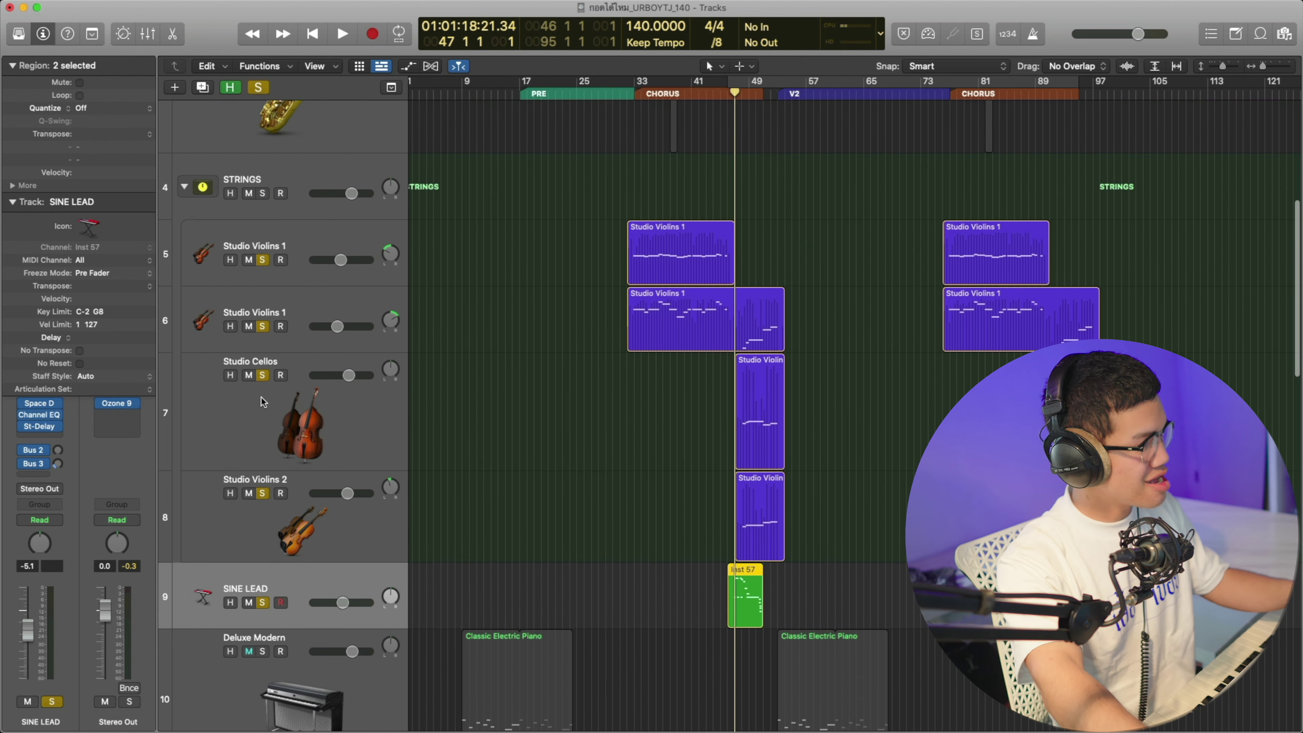
key("space")
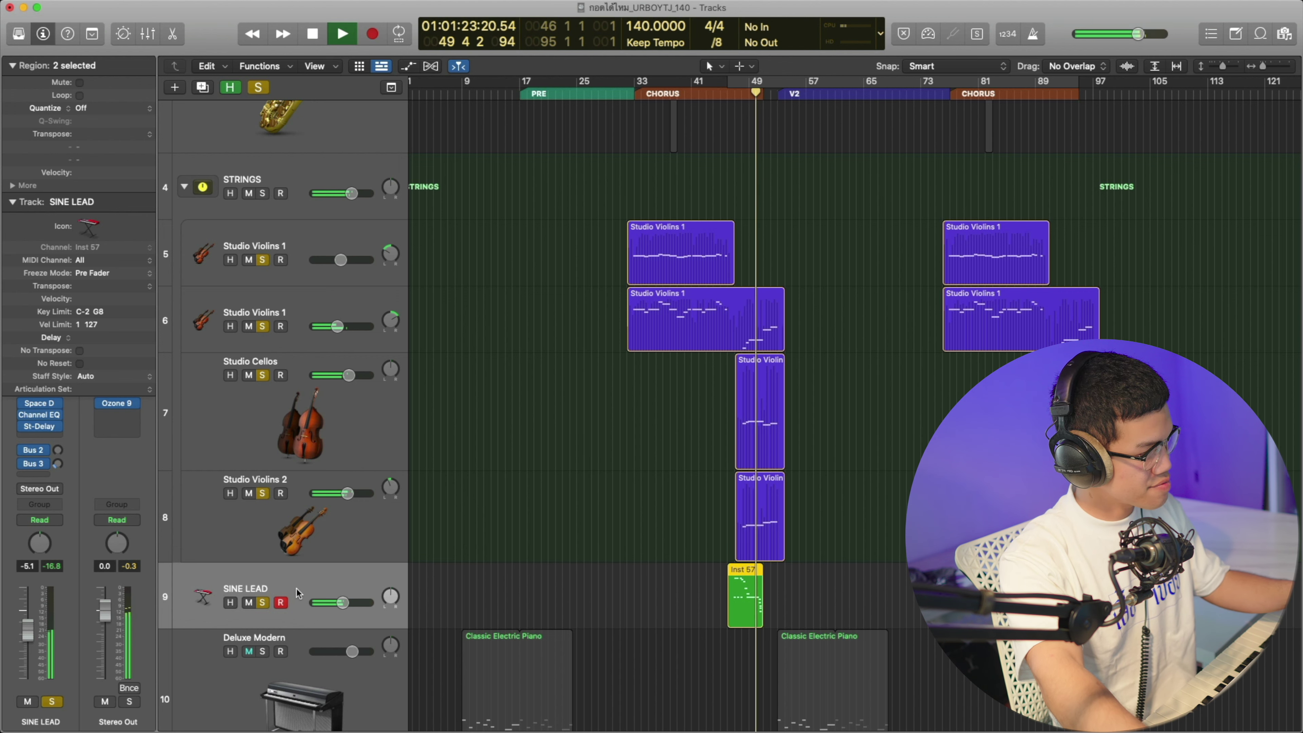
key("space")
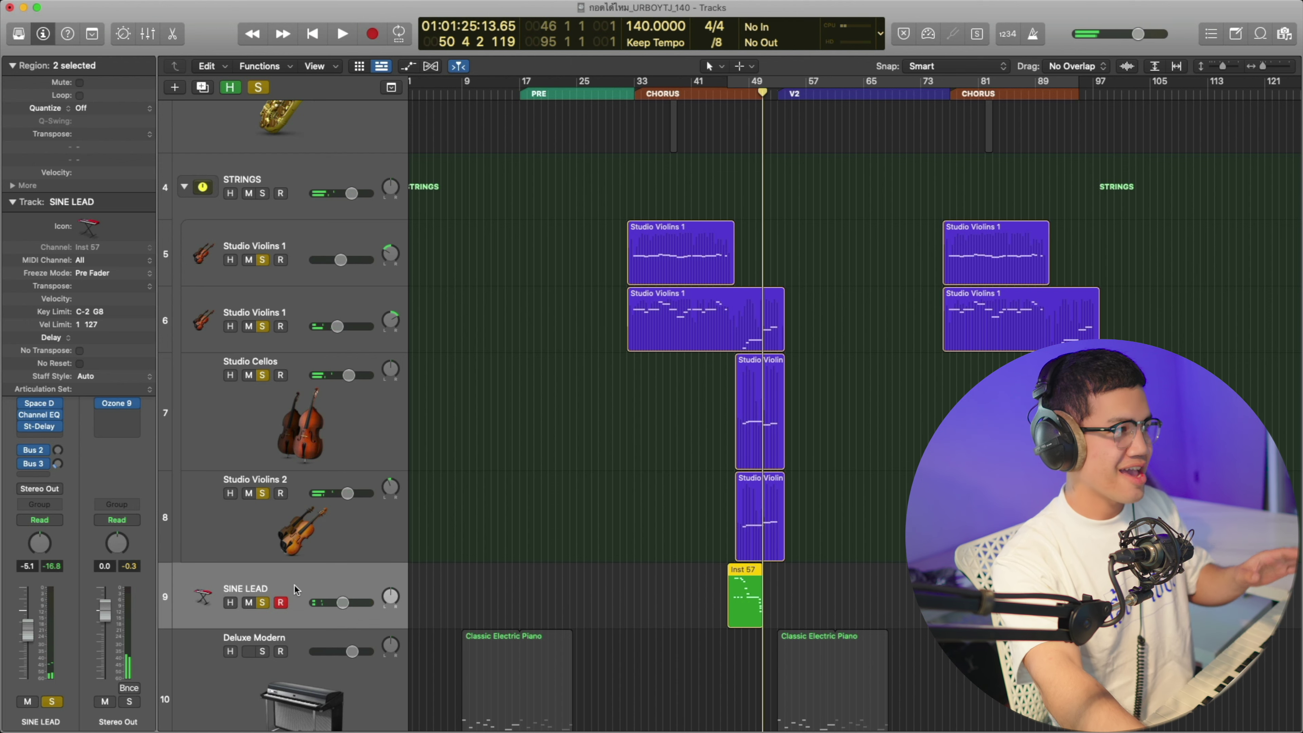
- Show the mixer, open the SINE LEAD channel's Serum synth and play a short passage from bar 50
left_click(147, 37)
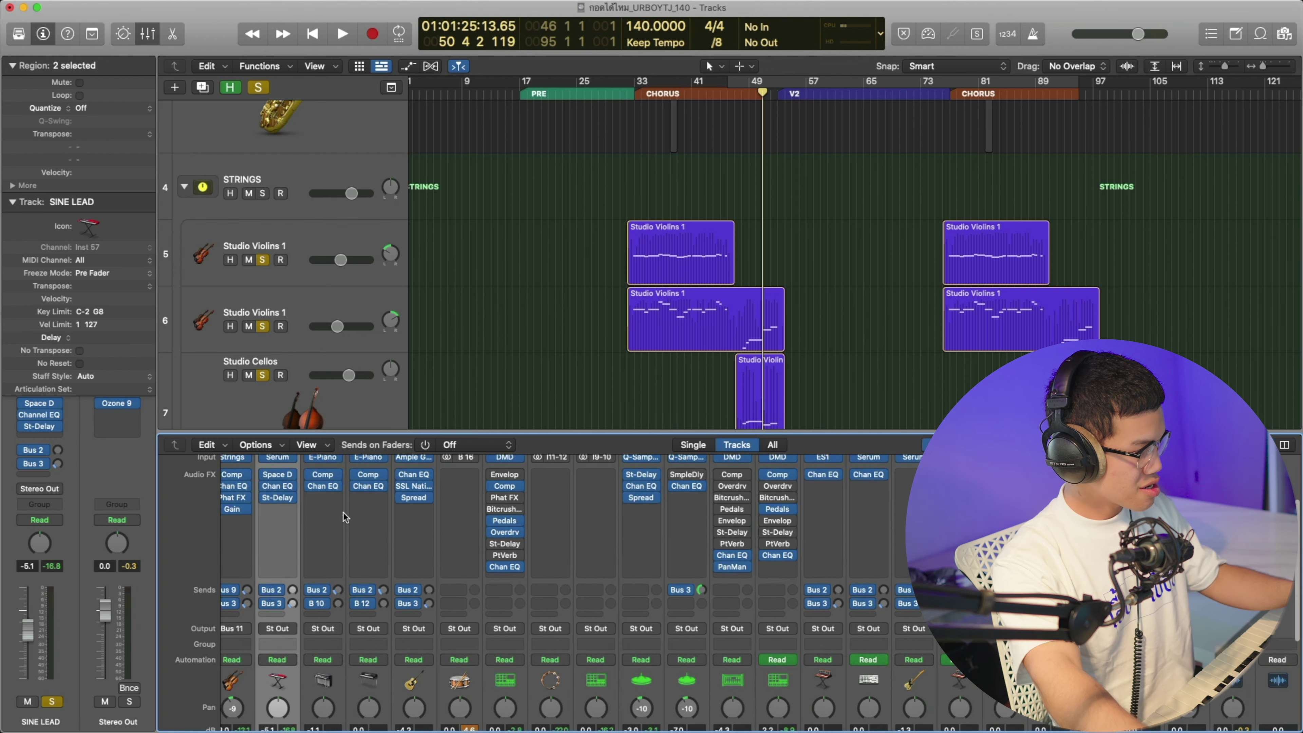
scroll(345, 517, "up", 3)
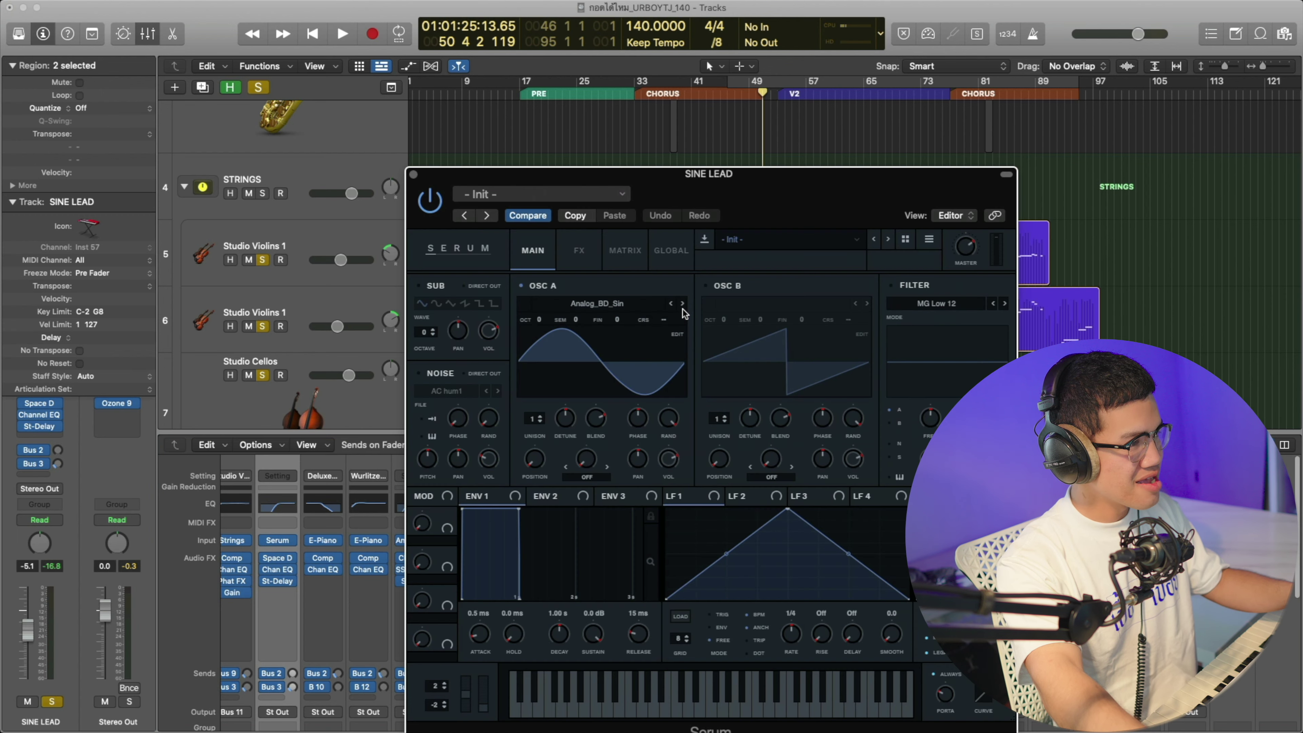
key("space")
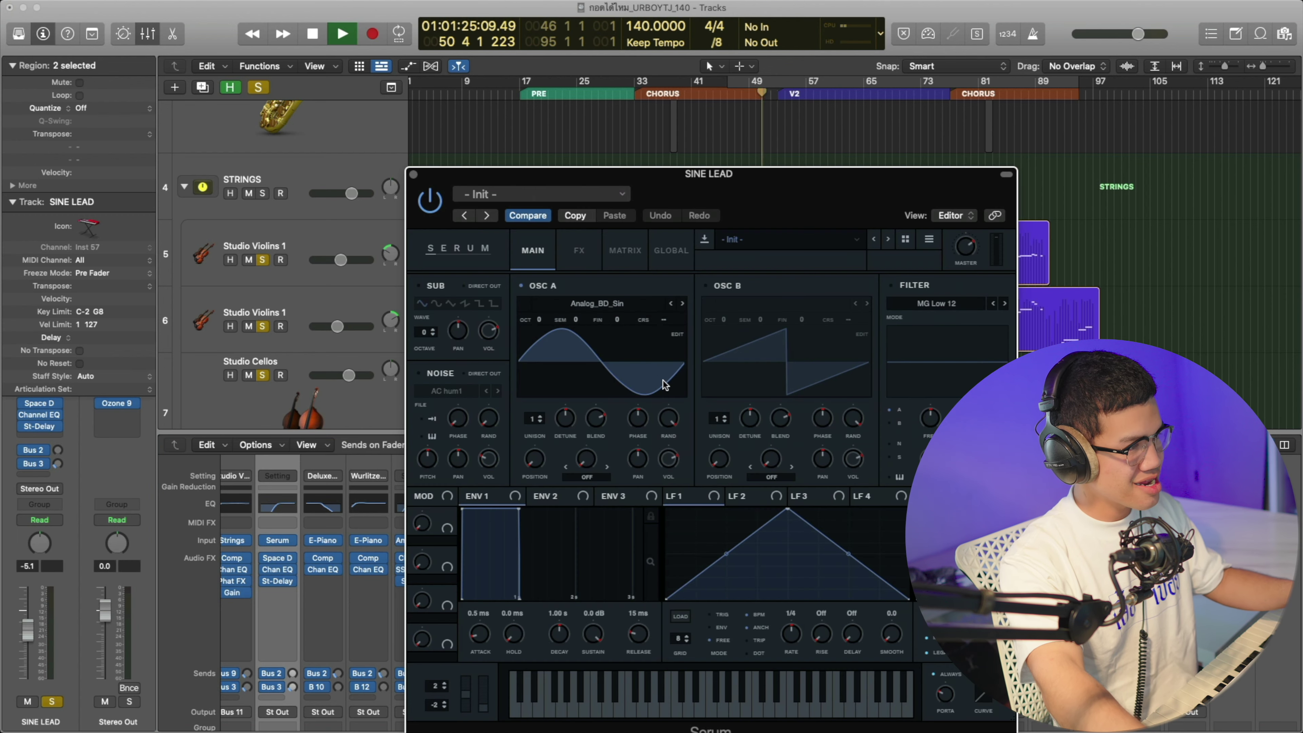
key("space")
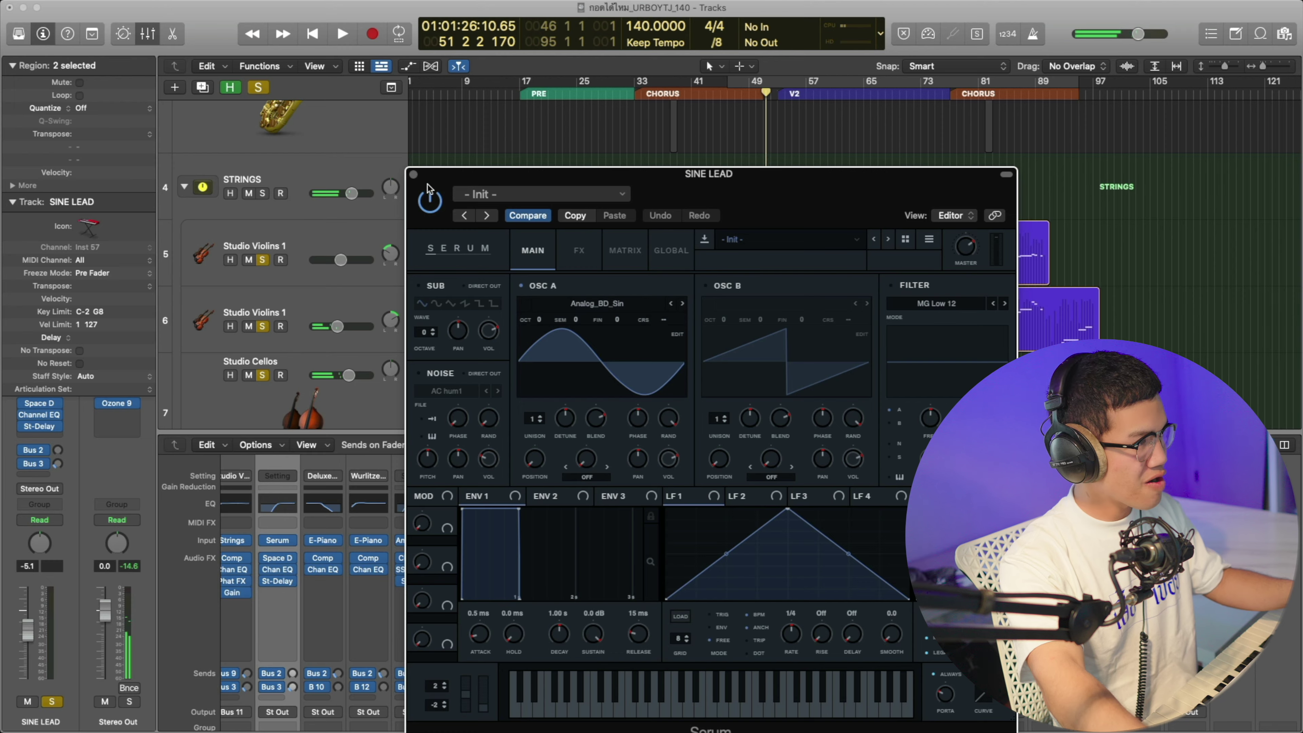
- Solo only the SINE LEAD track, play it from bar 47 and reposition the Serum window over the arrangement
left_click_drag(423, 189, 990, 186)
scroll(746, 164, "down", 5)
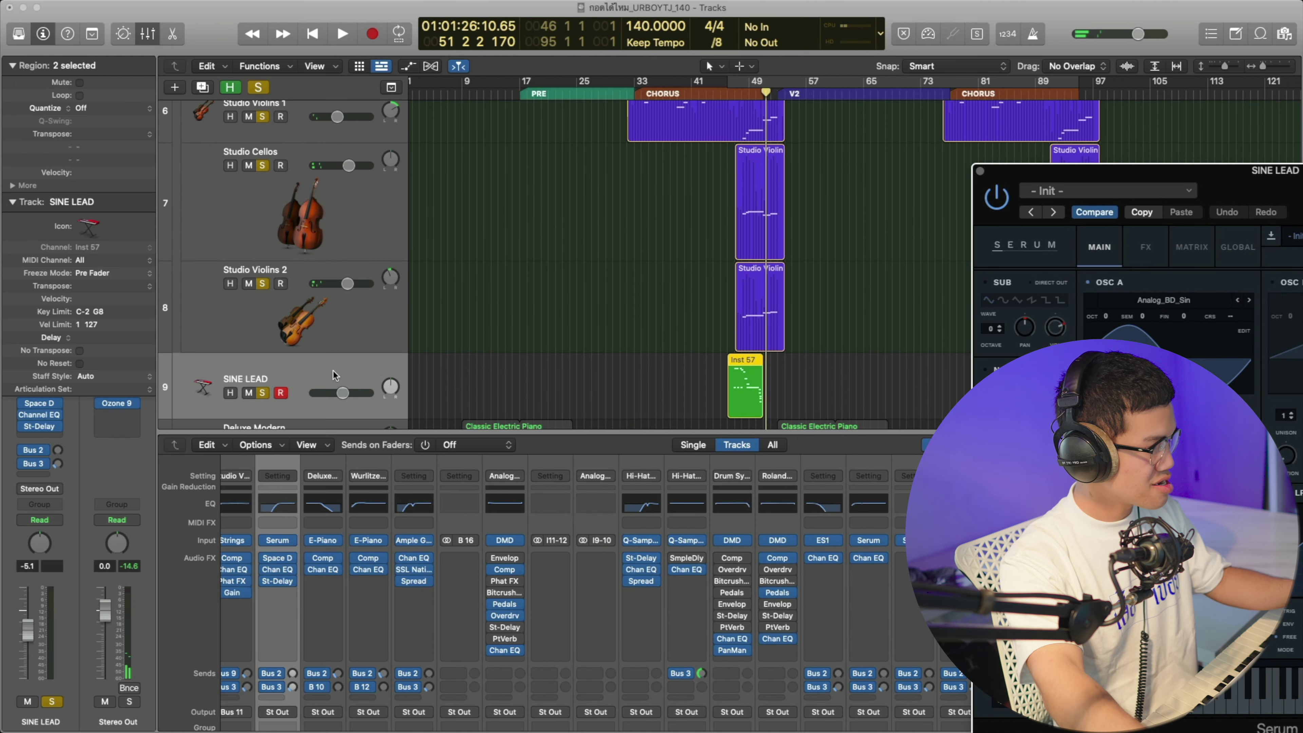
left_click(262, 393, "alt")
left_click(734, 94)
key("space")
left_click_drag(1206, 171, 468, 153)
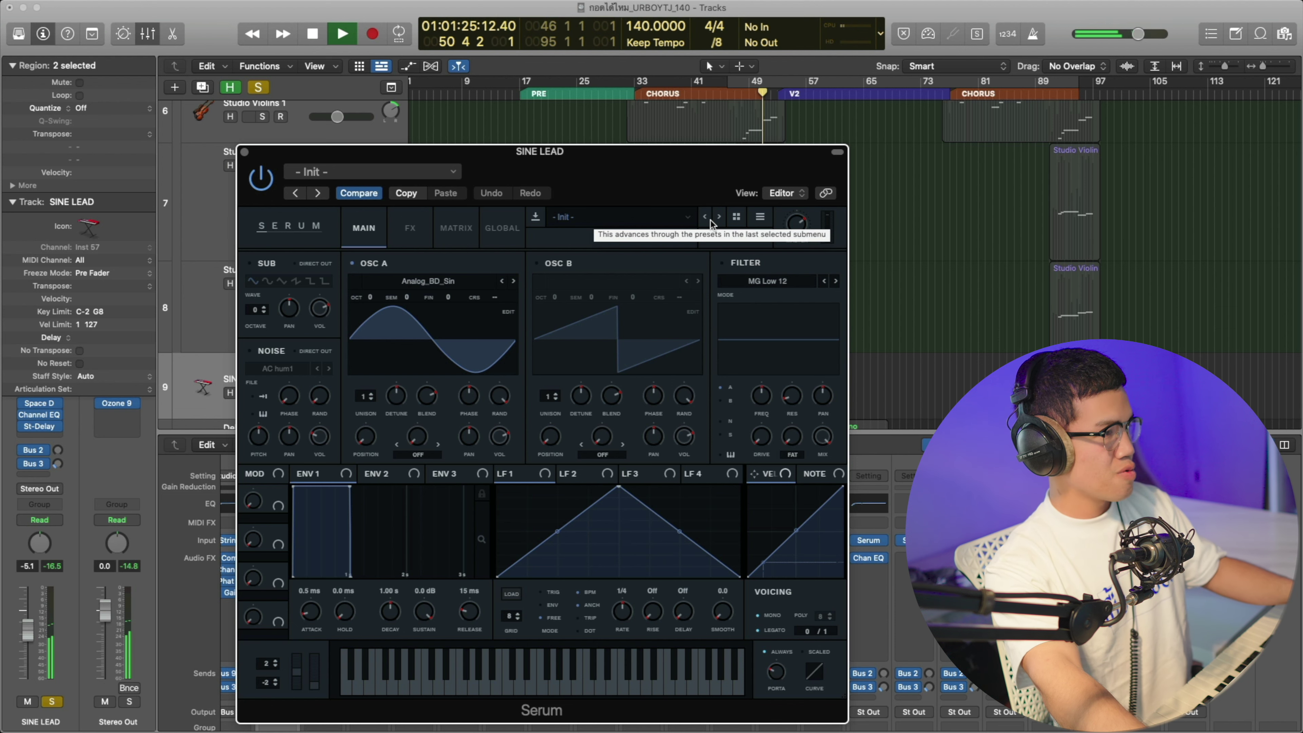
key("space")
- Choose the Analog_BD_Sin wavetable from the Analog category for Serum's oscillator A
left_click(449, 283)
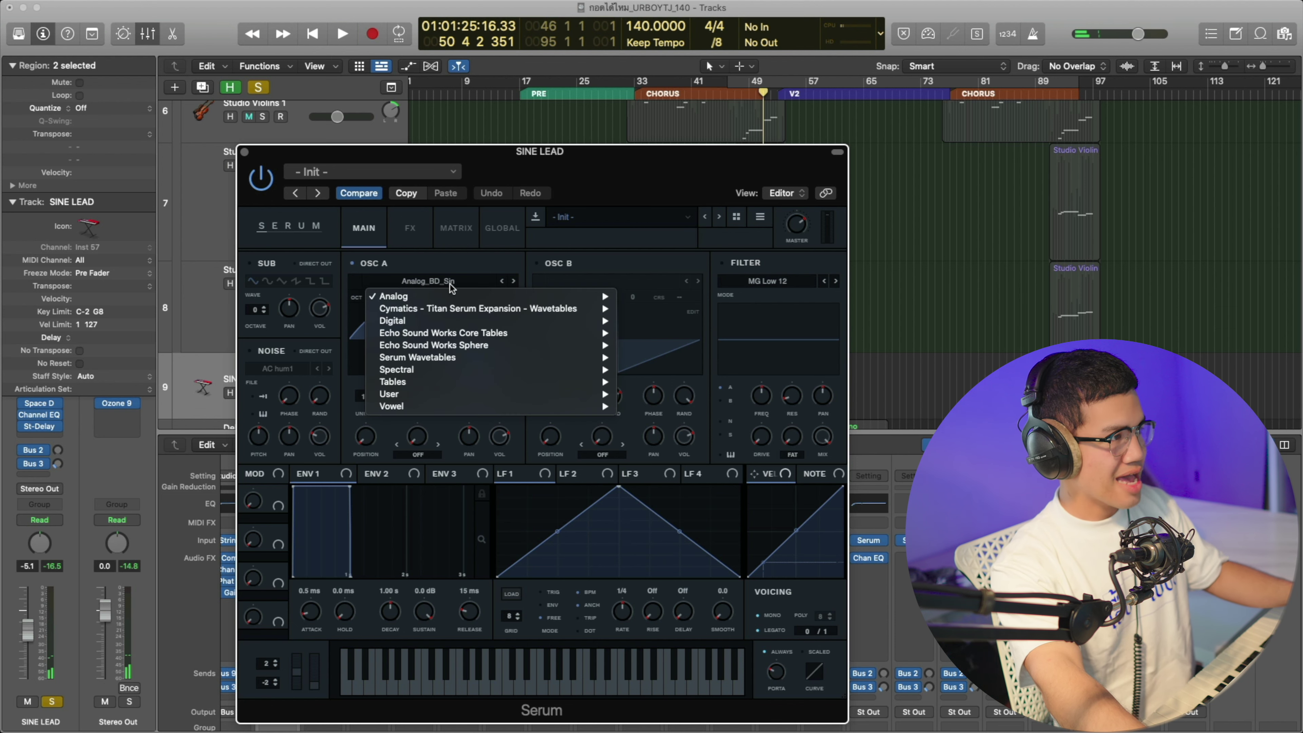
mouse_move(590, 296)
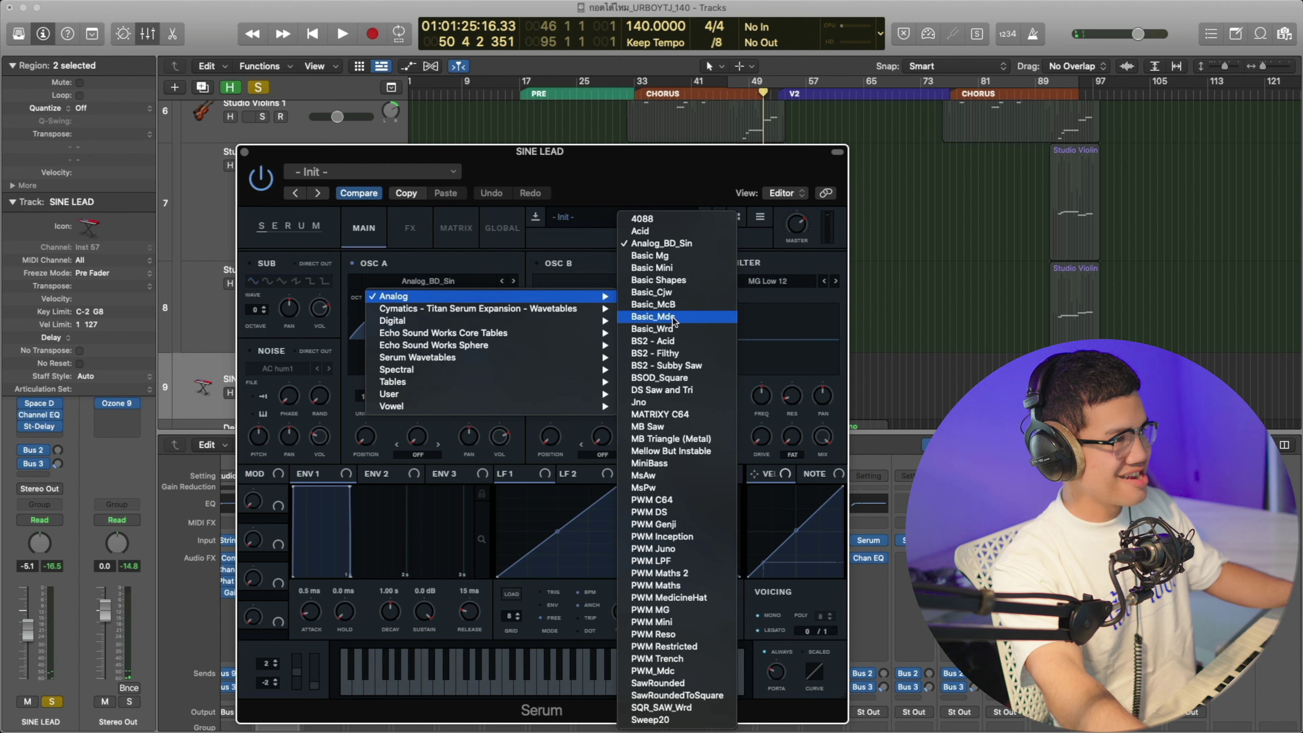
left_click(688, 245)
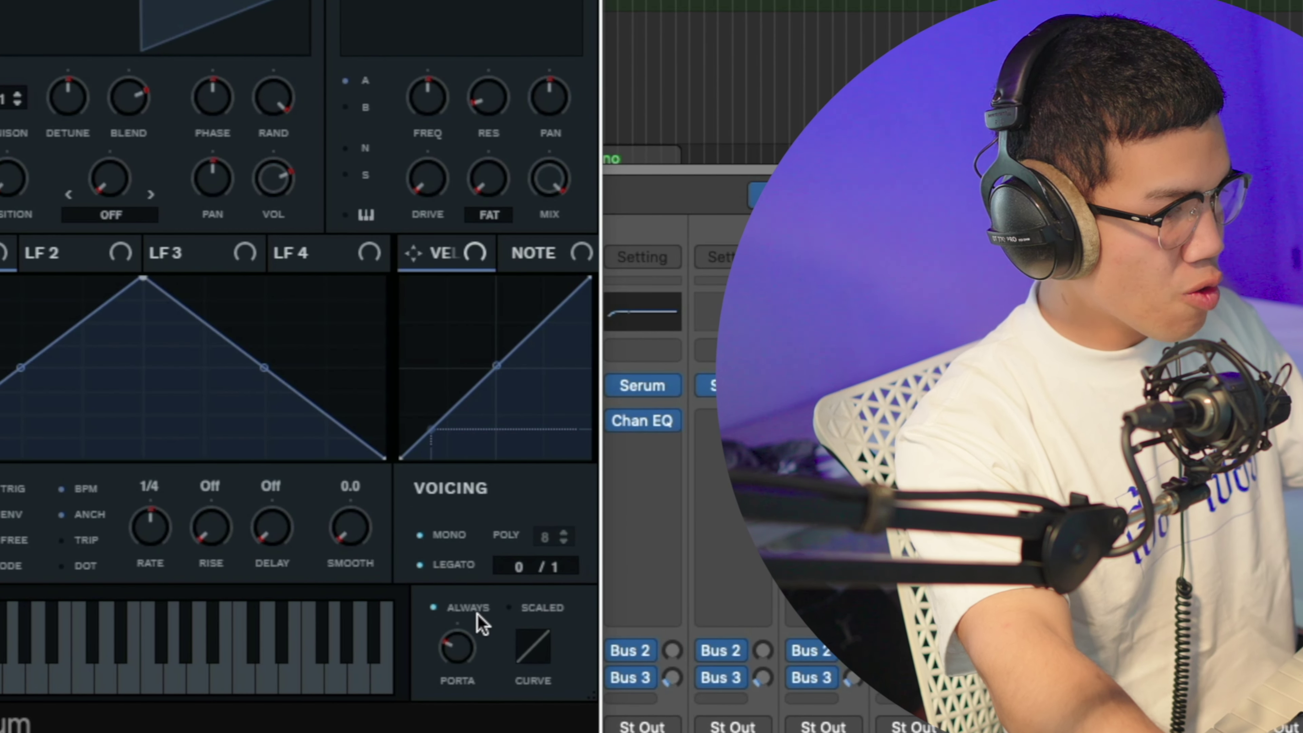
- Set Serum's portamento time to 0 ms, close the synth and play the SINE LEAD part from bar 47
mouse_move(455, 649)
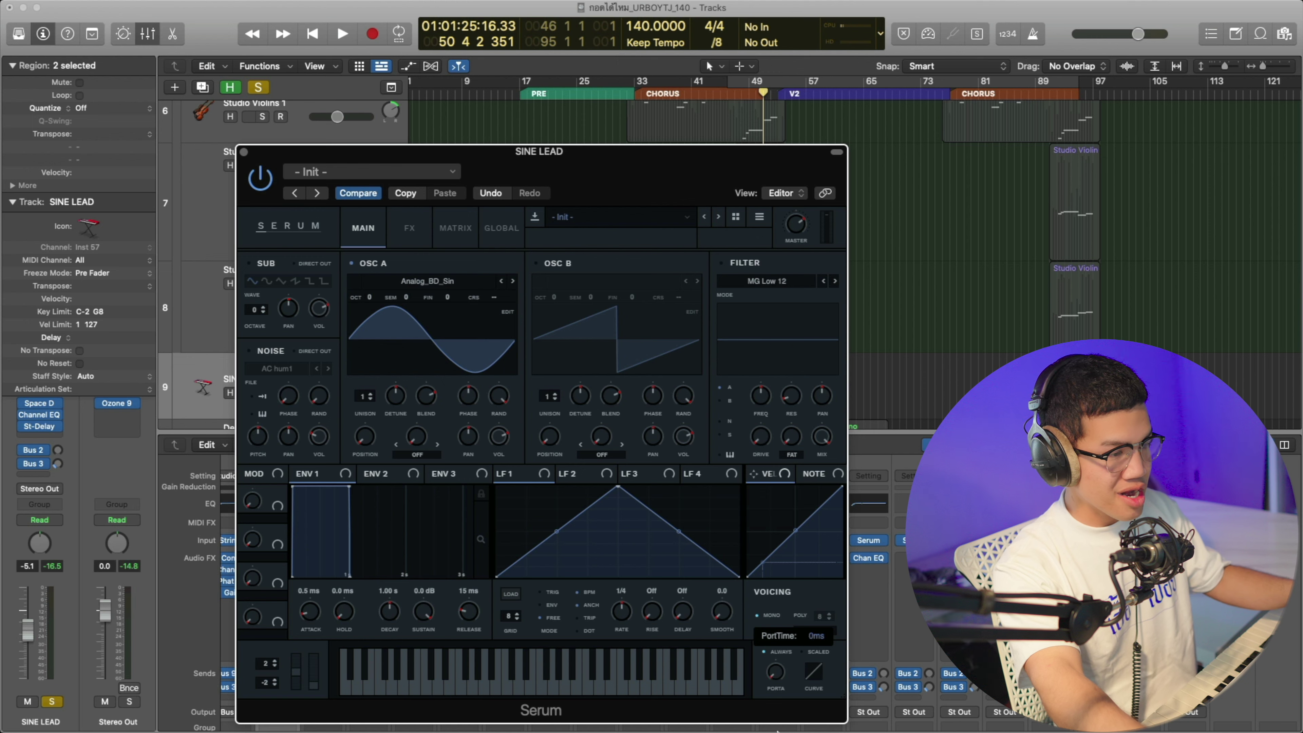
left_click(245, 153)
left_click(735, 94)
key("space")
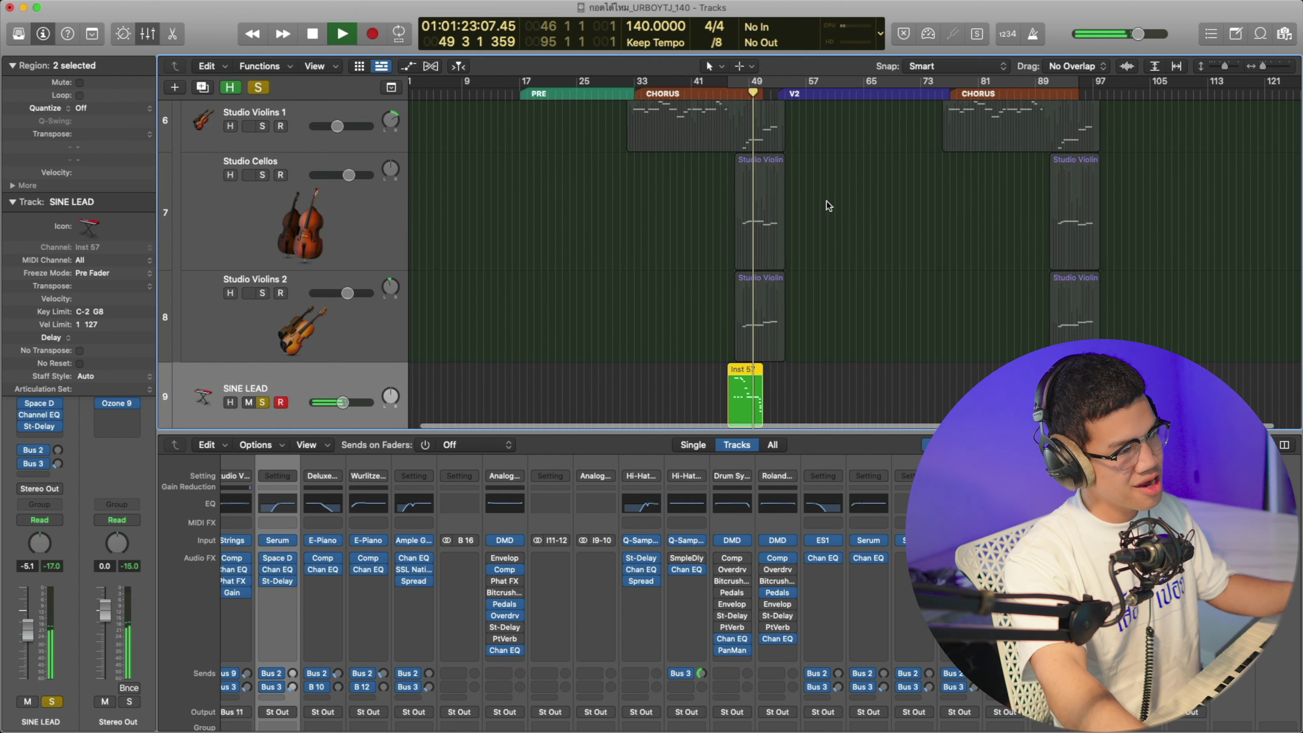
scroll(801, 211, "down", 2)
key("space")
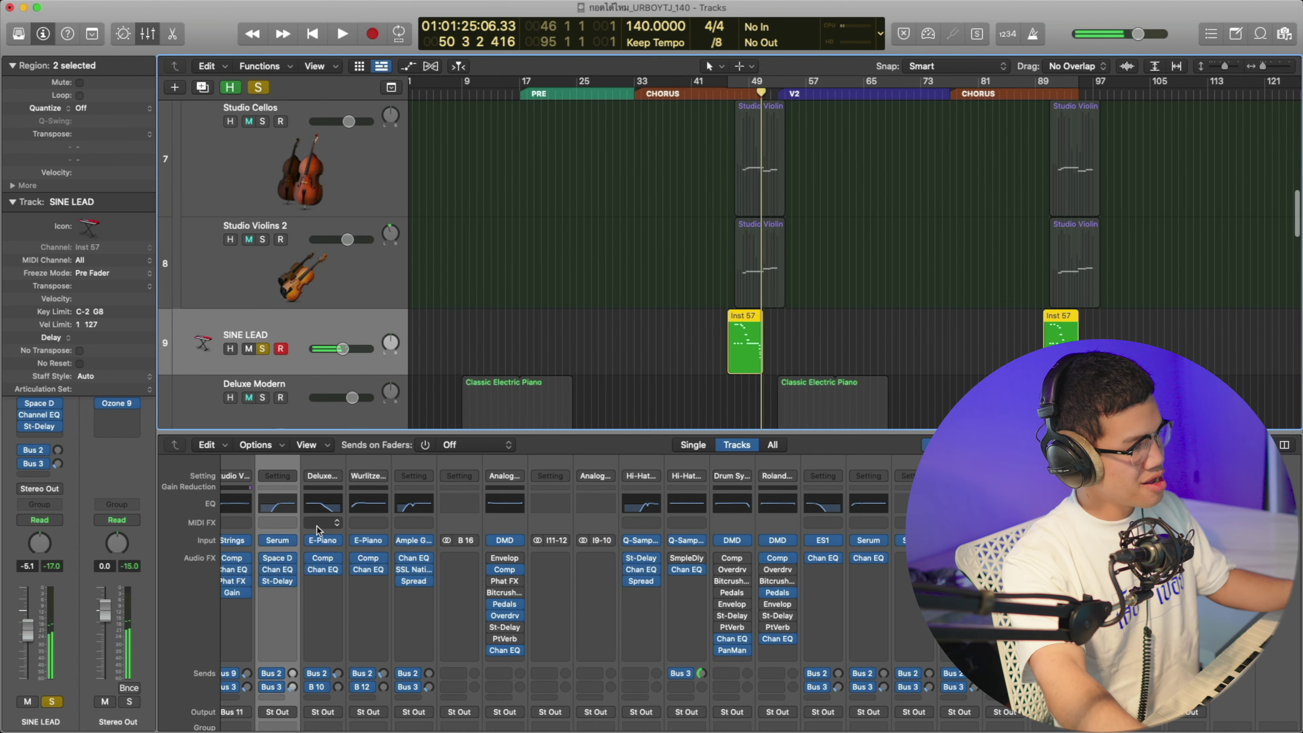
- Reopen the SINE LEAD's Serum and play the part from bar 47 while adjusting the portamento
left_click(277, 542)
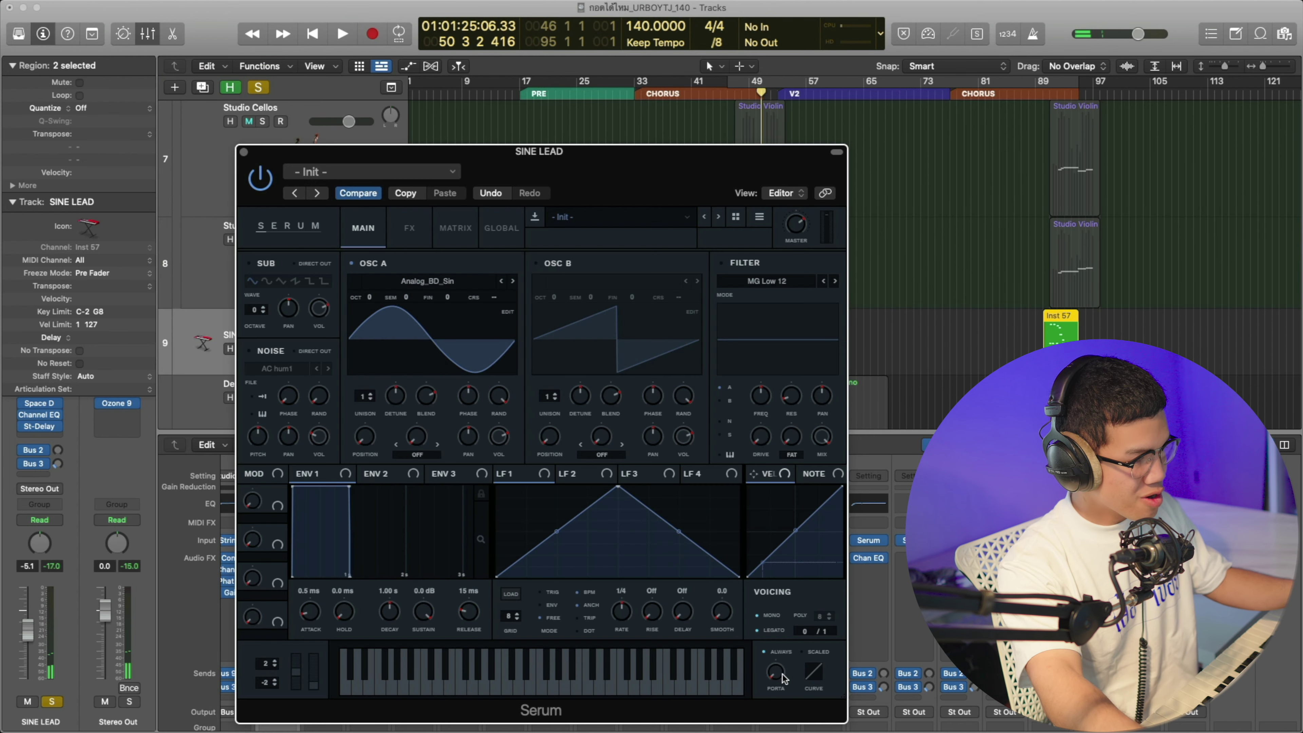
left_click(734, 89)
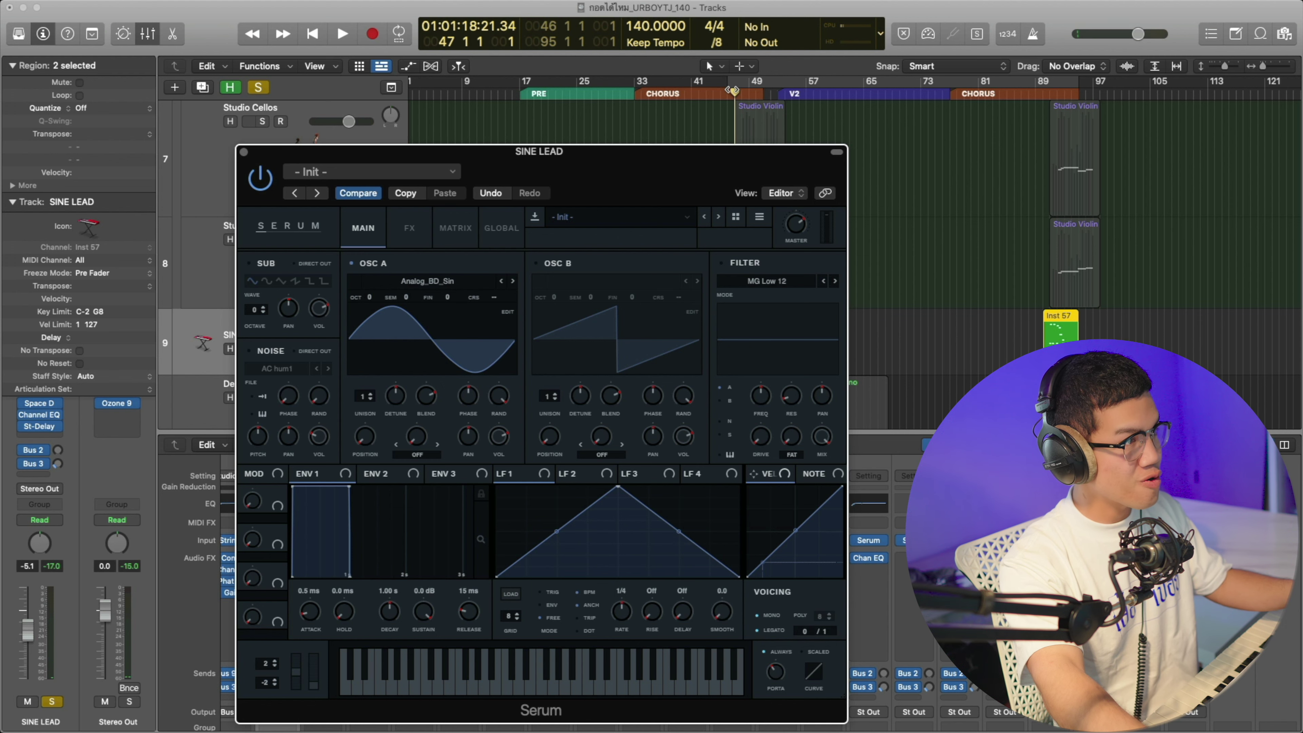
key("space")
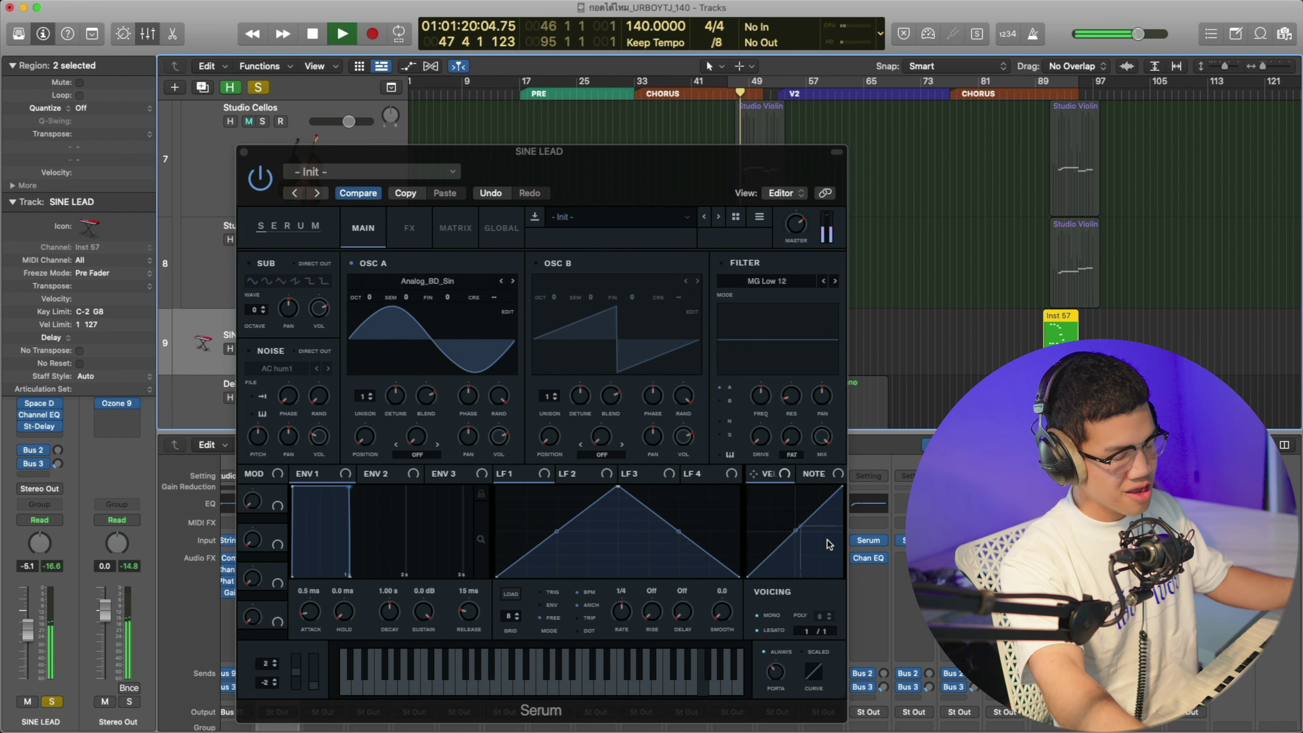
left_click(783, 679)
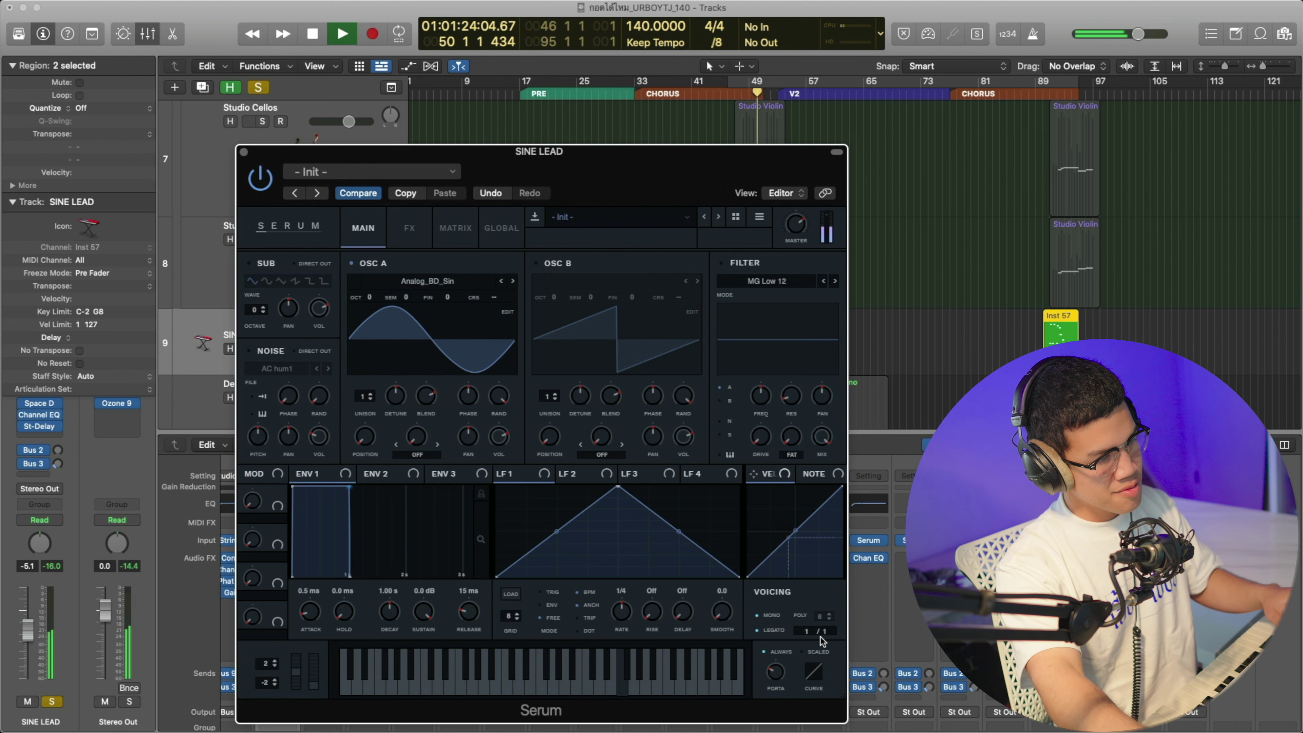
key("space")
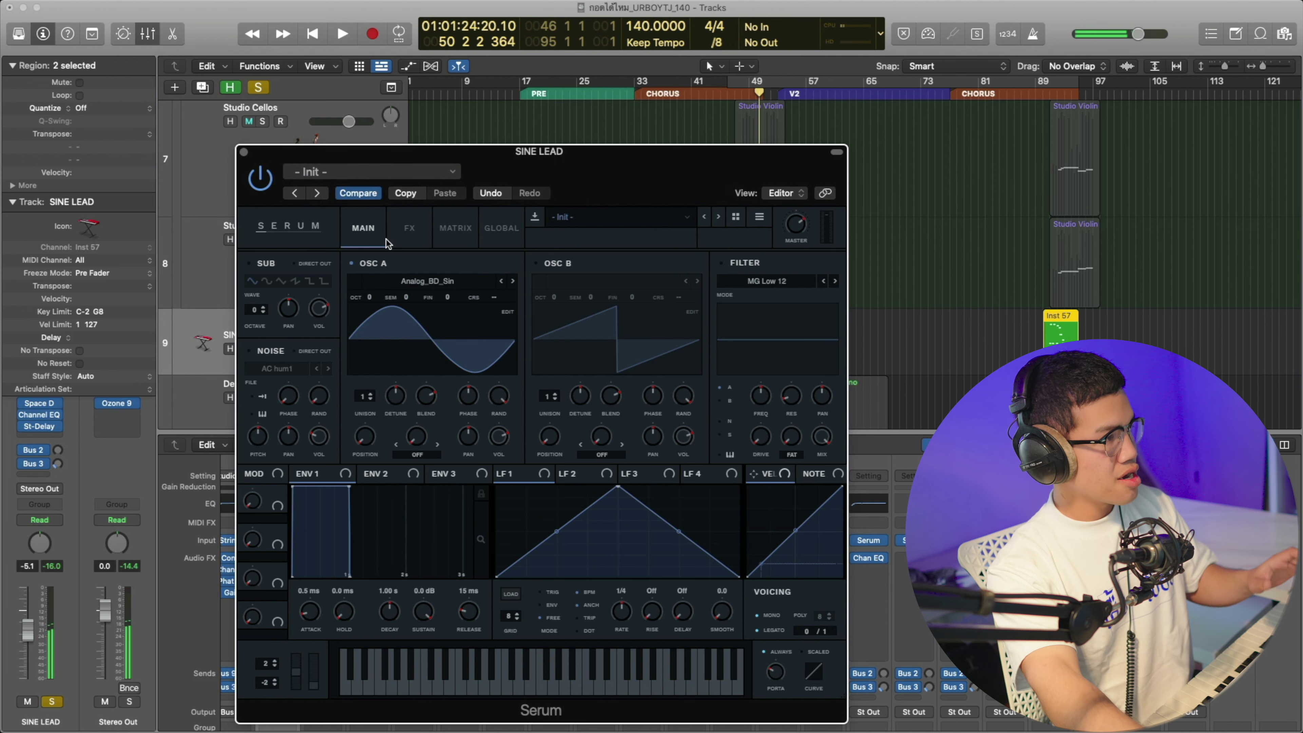
- Close Serum, examine the notes of the first SINE LEAD region in the Piano Roll and close the editor
left_click(244, 152)
double_click(748, 356)
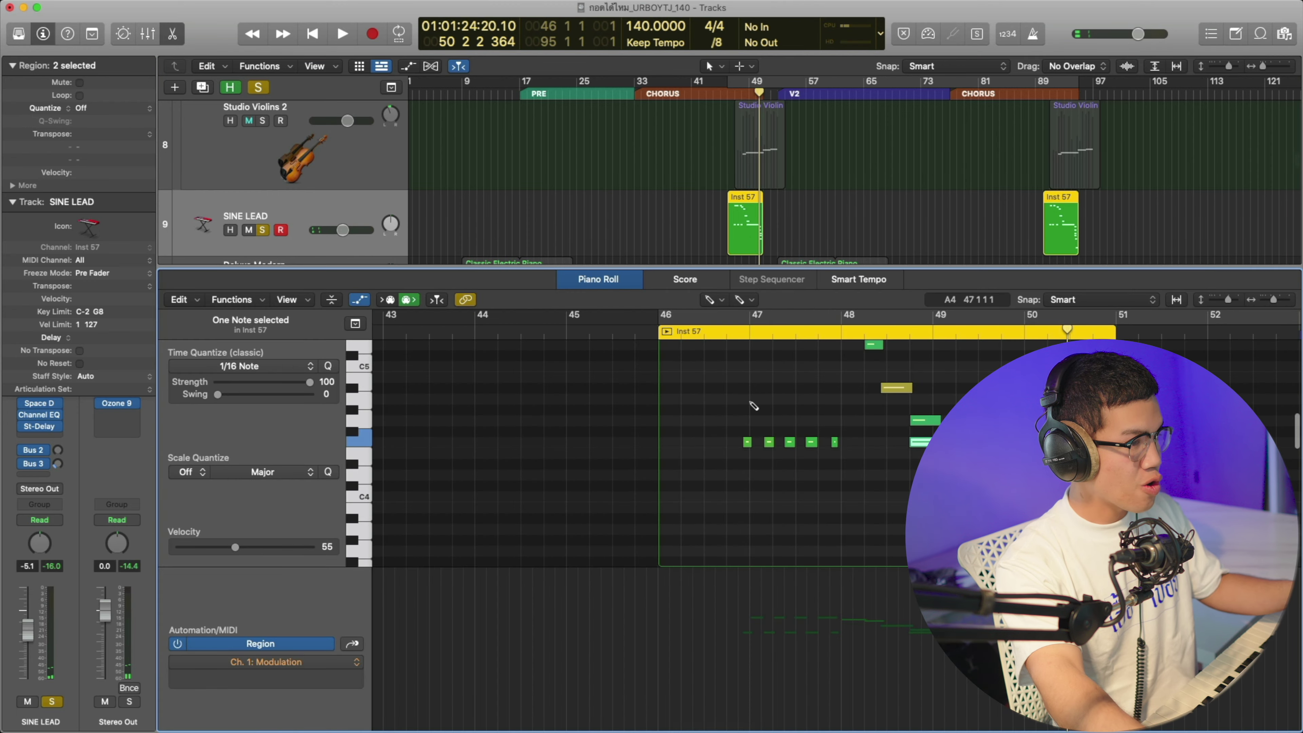
mouse_move(749, 521)
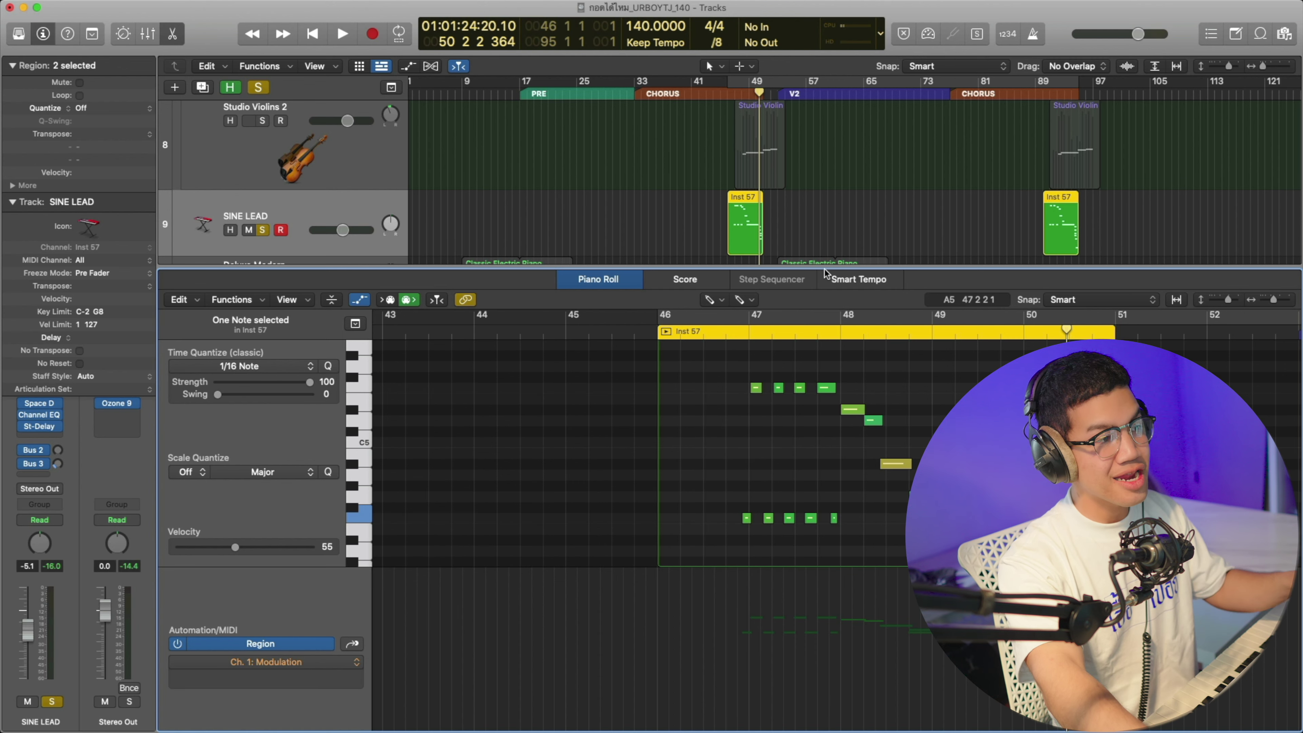
key("p")
- Bring back the mixer and the SINE LEAD's Serum, and play the lead from bar 46 with its portamento settings in view
key("x")
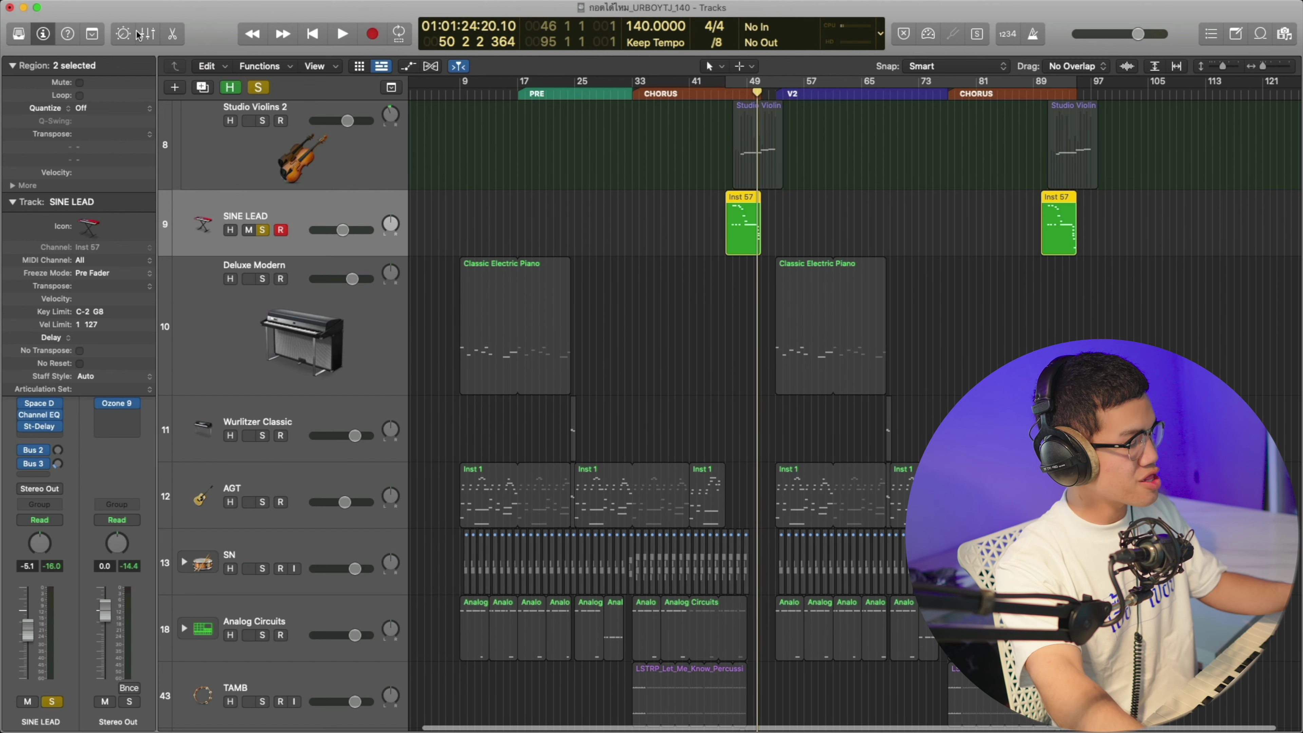
scroll(721, 500, "up", 5)
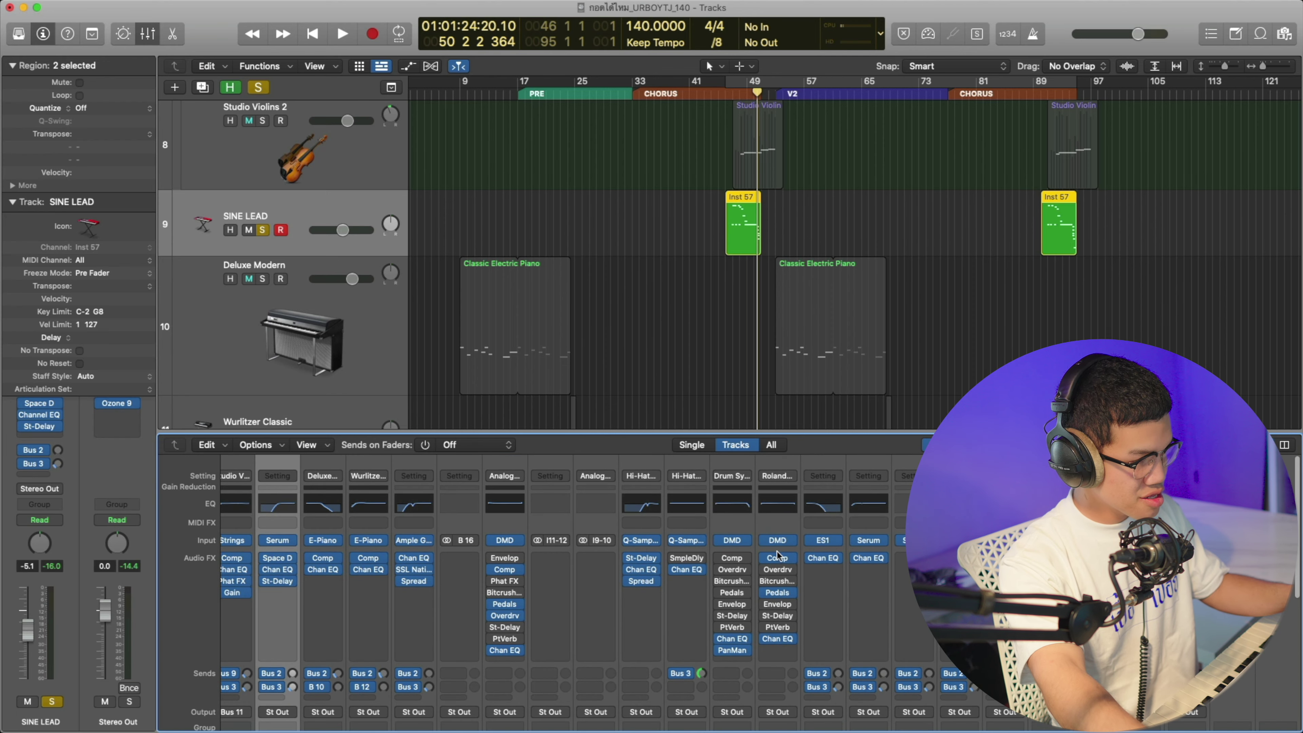
left_click(273, 543)
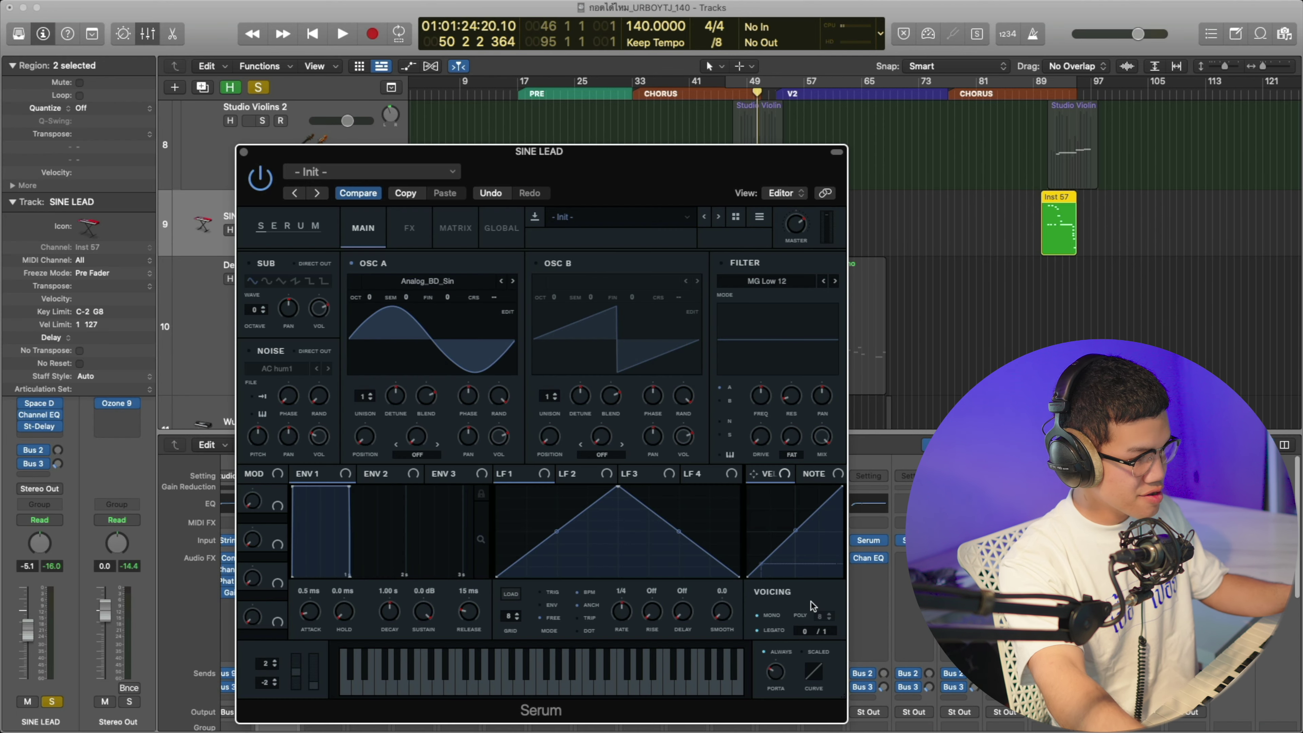
mouse_move(782, 680)
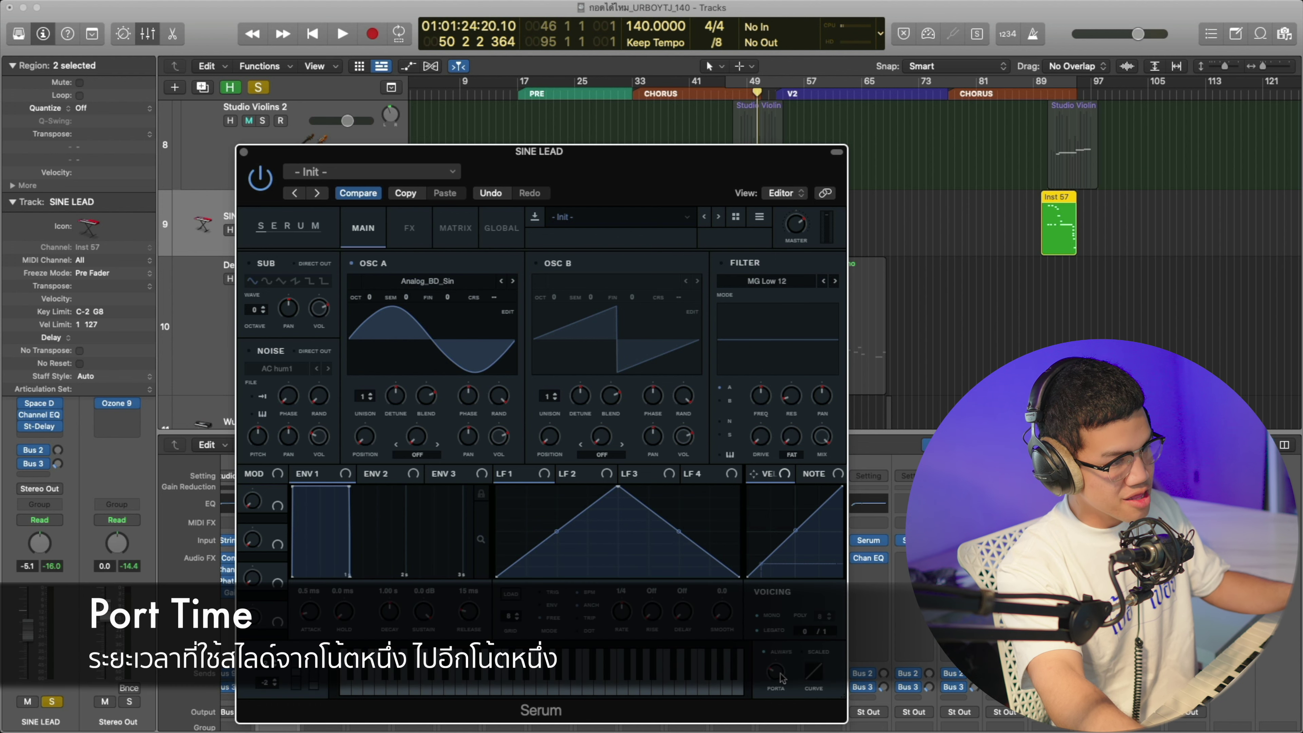
key("space")
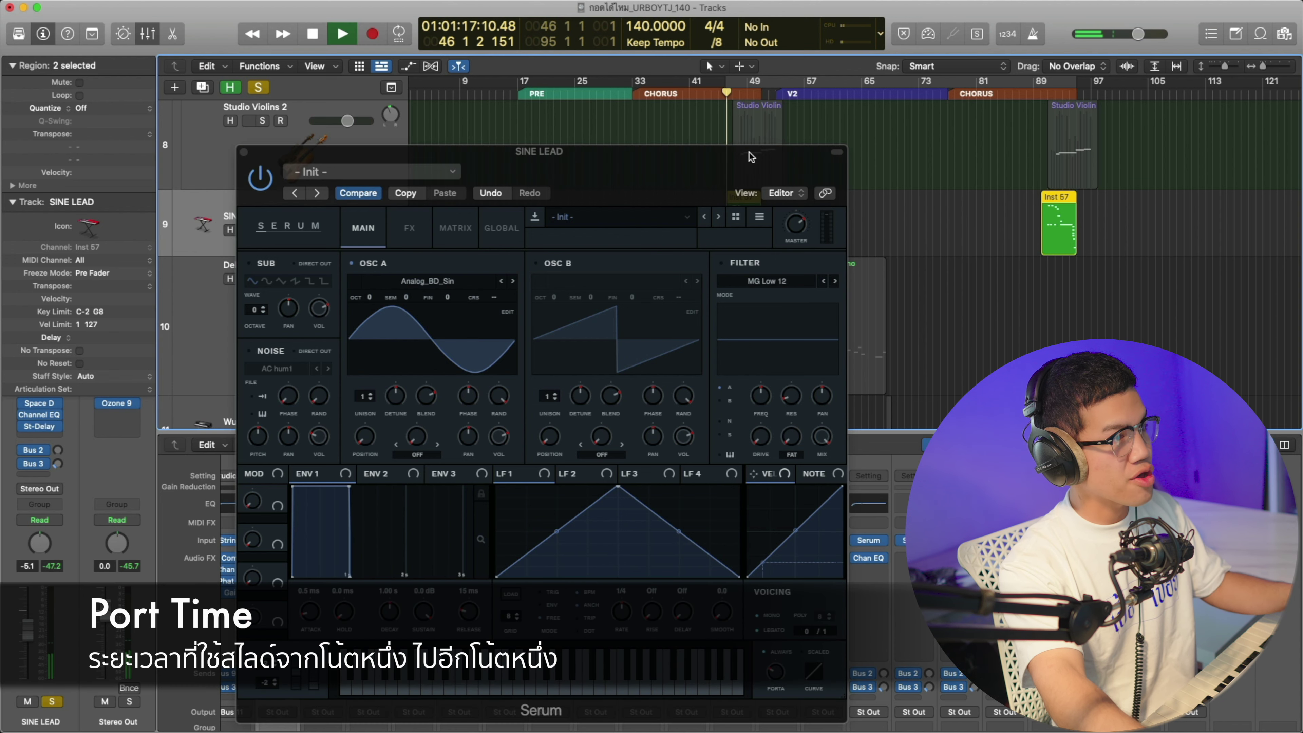
left_click_drag(748, 151, 778, 370)
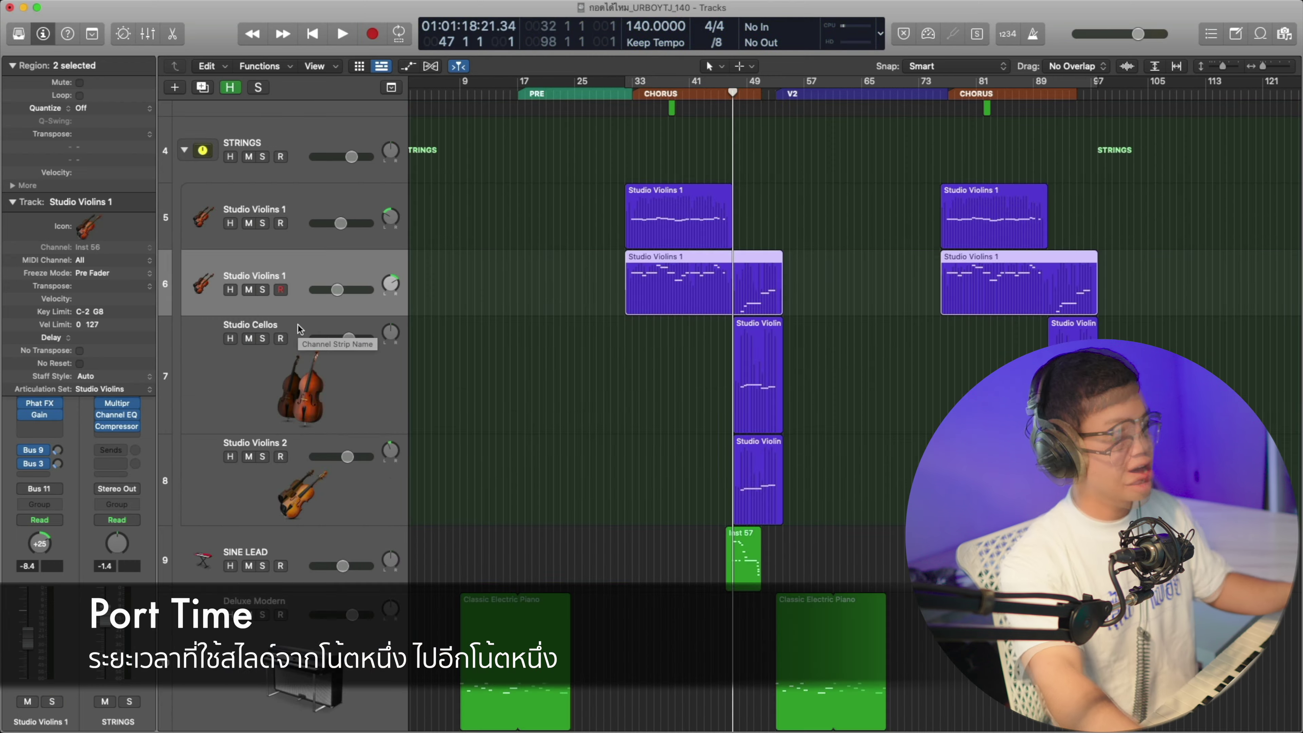
- Look over the arrangement from the Boesendorfer Grand Piano track down to the Deep Bass track
scroll(700, 301, "up", 6)
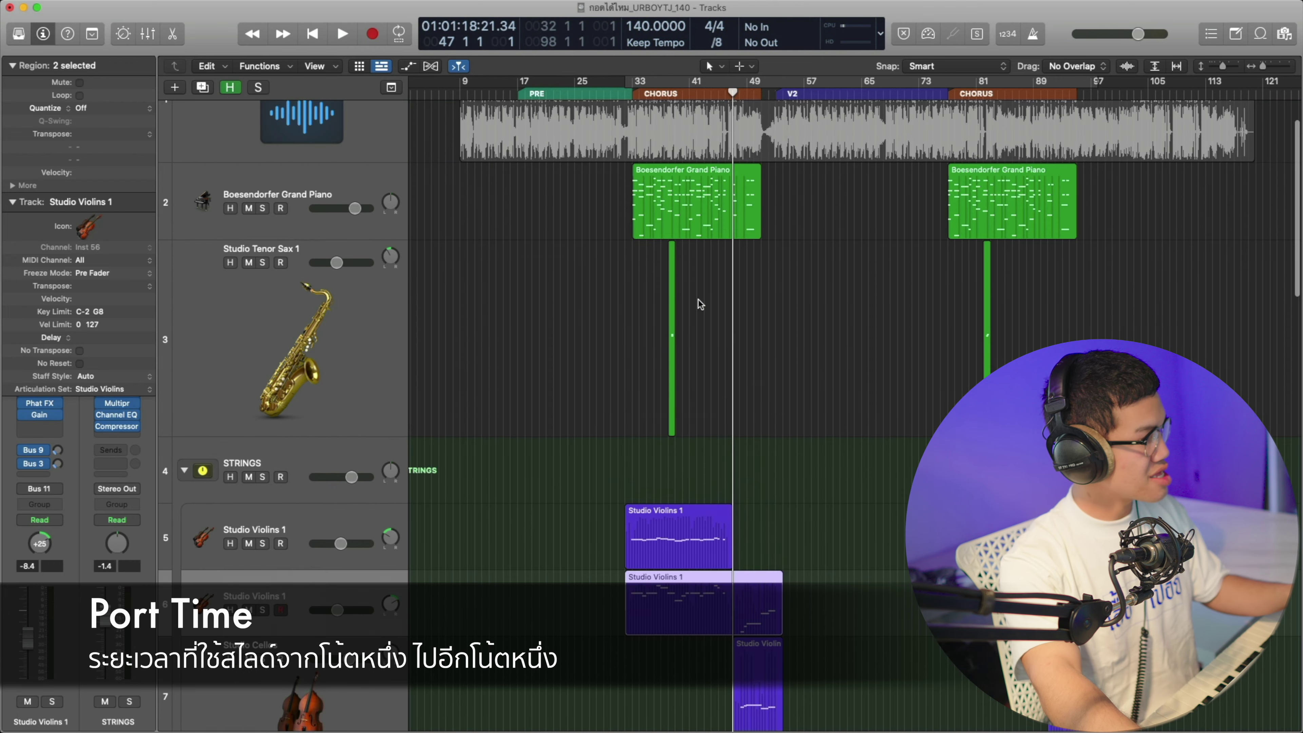
scroll(833, 328, "down", 12)
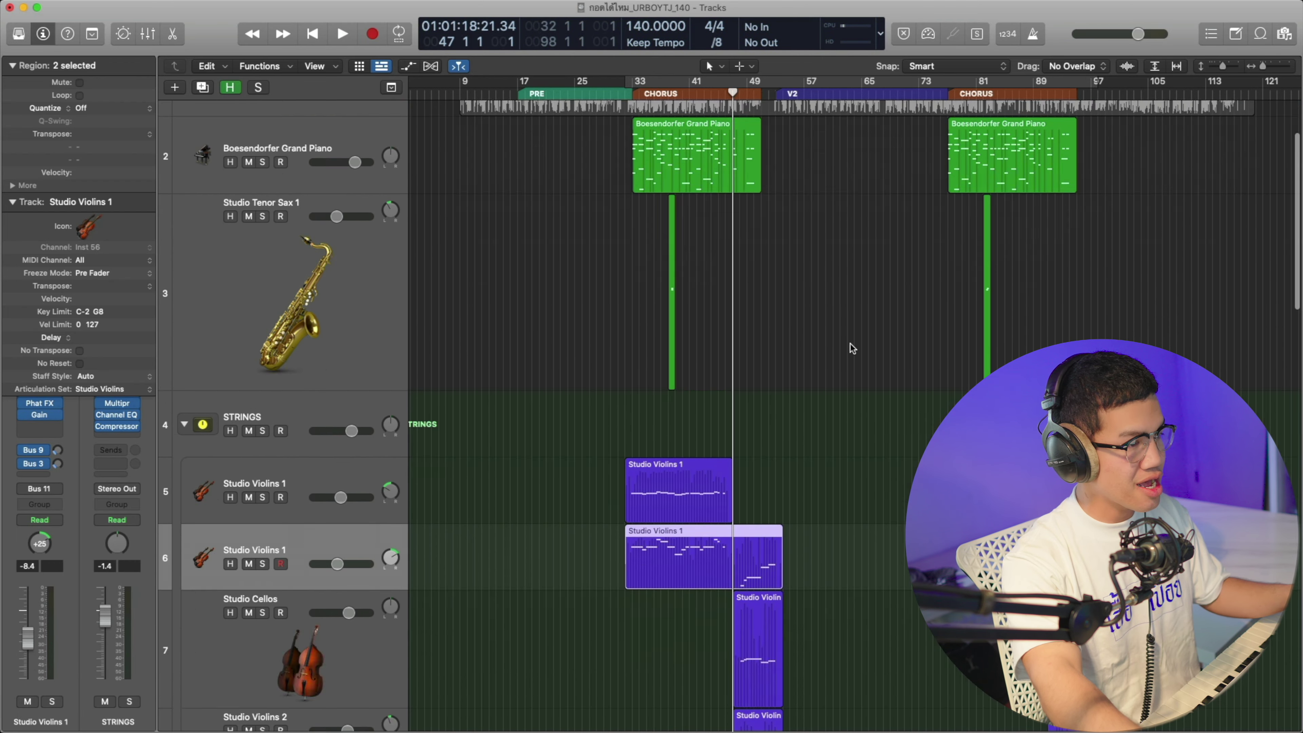
scroll(850, 345, "down", 15)
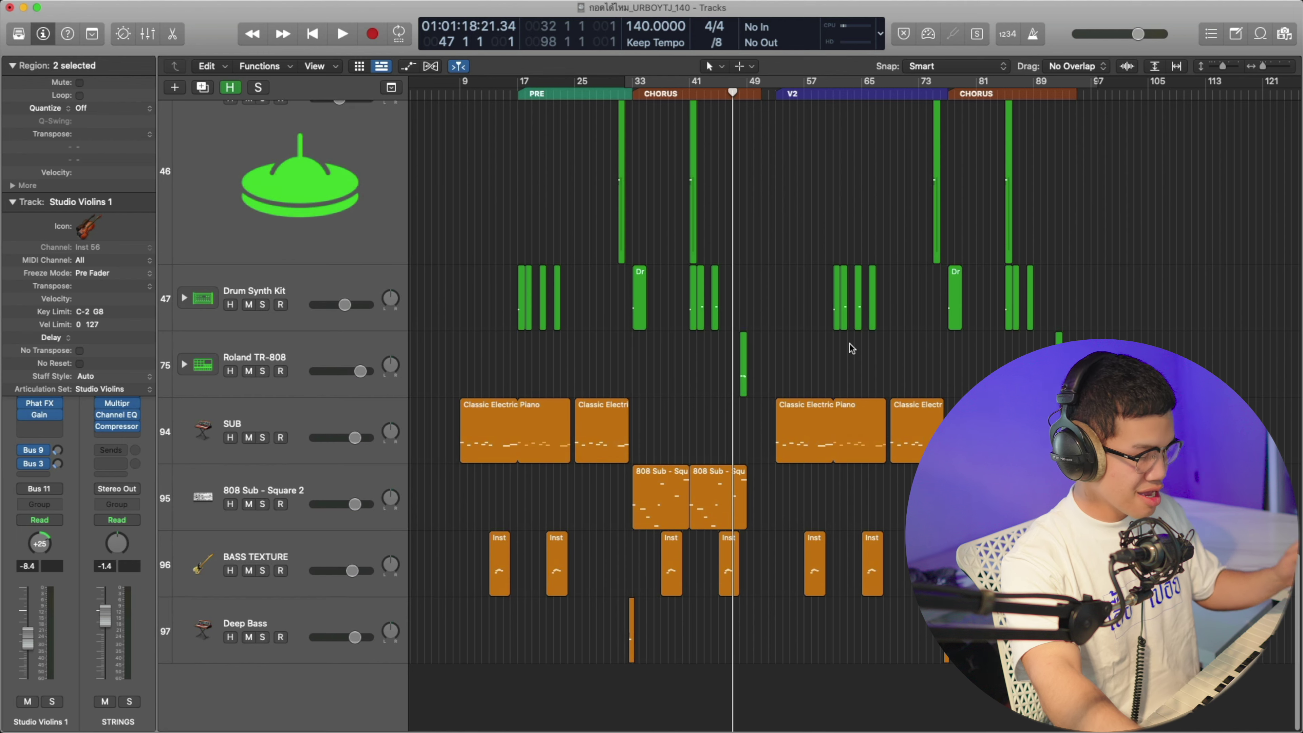